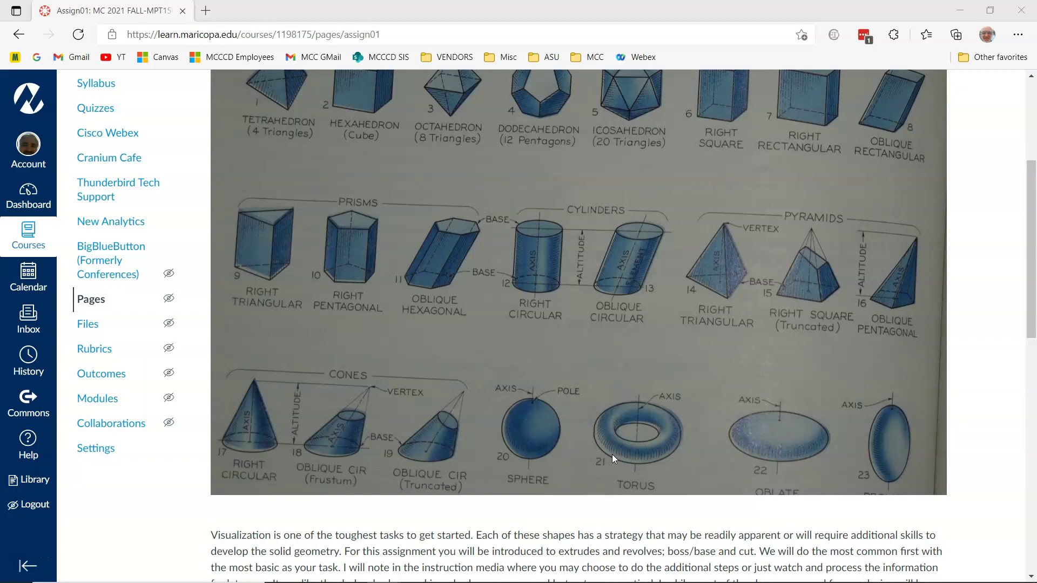
Create a new blank part document, Part1, from the Part template
{"action": "left_click", "coordinate": [598, 434]}
{"action": "scroll", "coordinate": [642, 364], "scroll_direction": "up", "scroll_amount": 1}
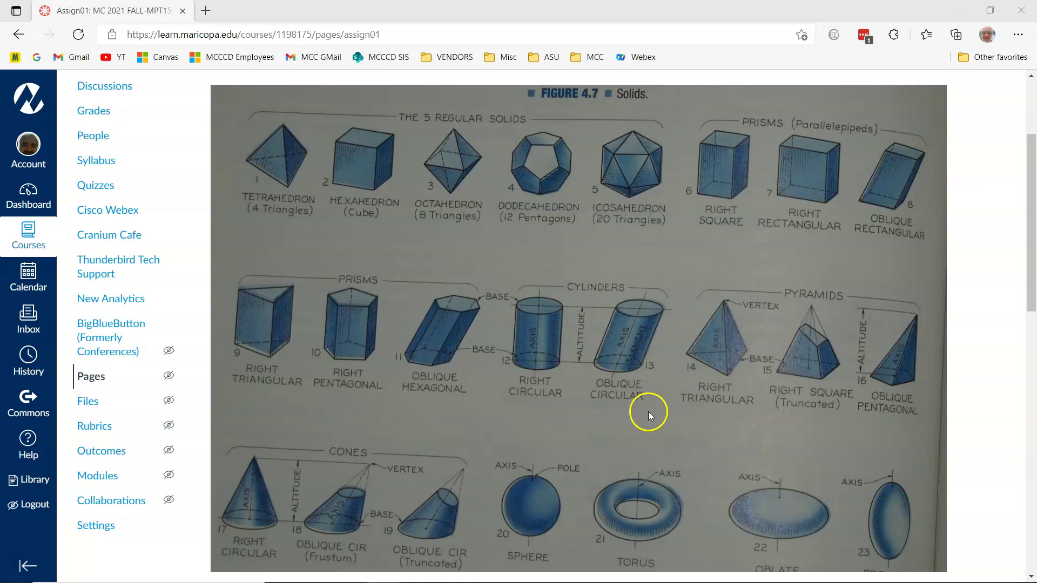
{"action": "scroll", "coordinate": [649, 415], "scroll_direction": "down", "scroll_amount": 2}
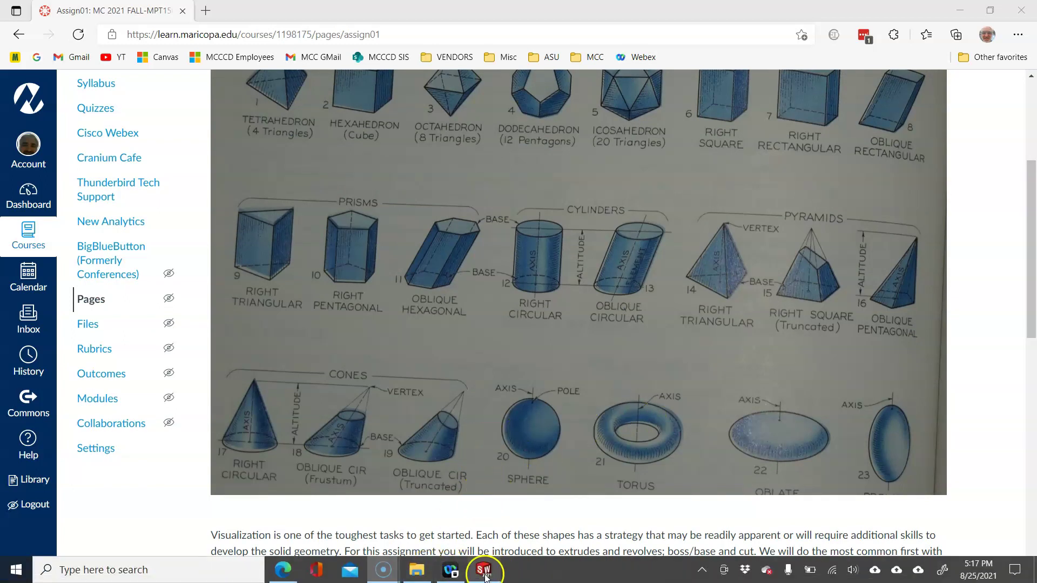
{"action": "left_click", "coordinate": [484, 576]}
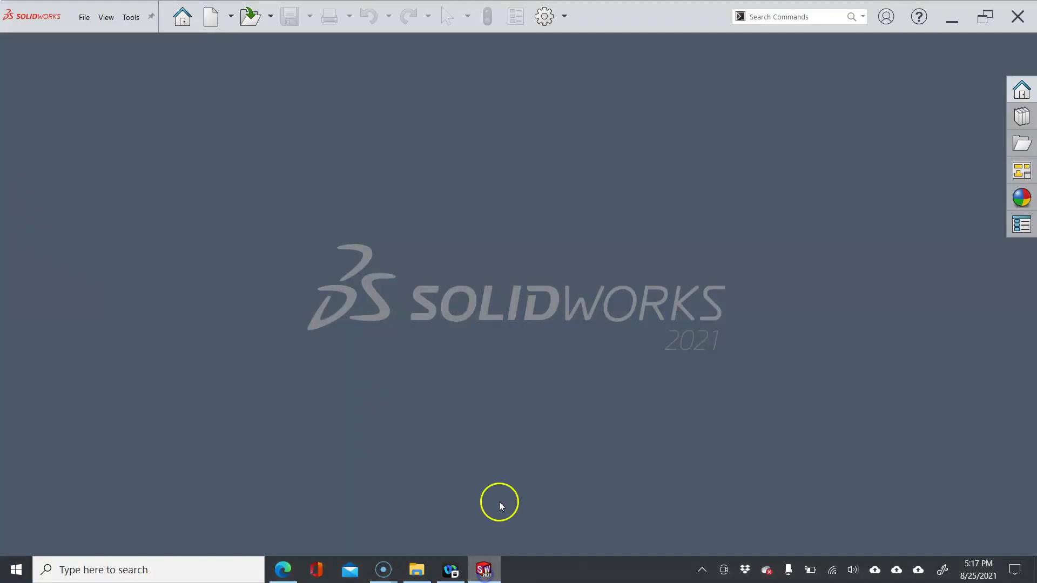
{"action": "left_click", "coordinate": [84, 17]}
{"action": "left_click", "coordinate": [96, 41]}
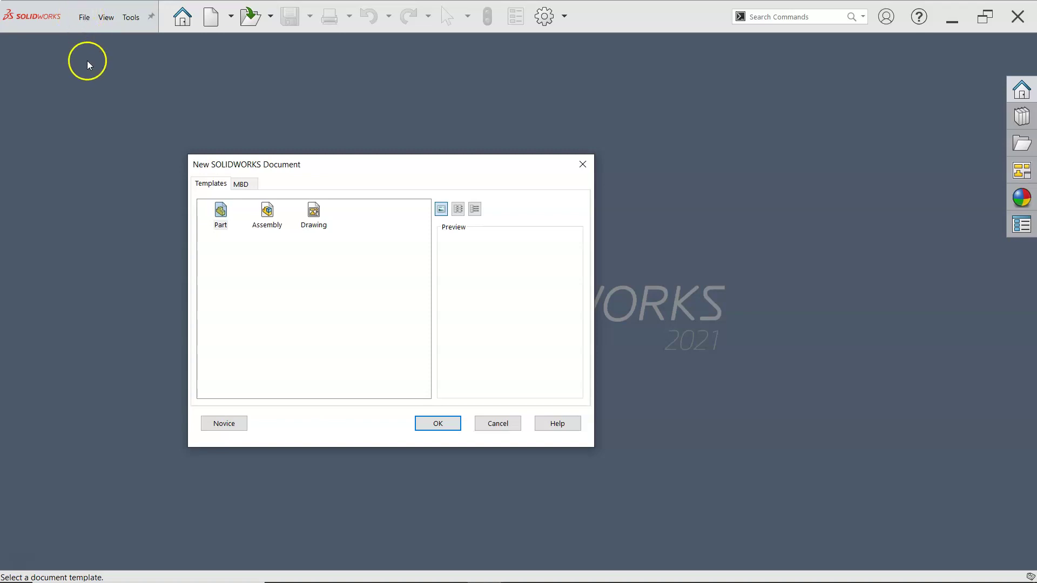
{"action": "double_click", "coordinate": [223, 218]}
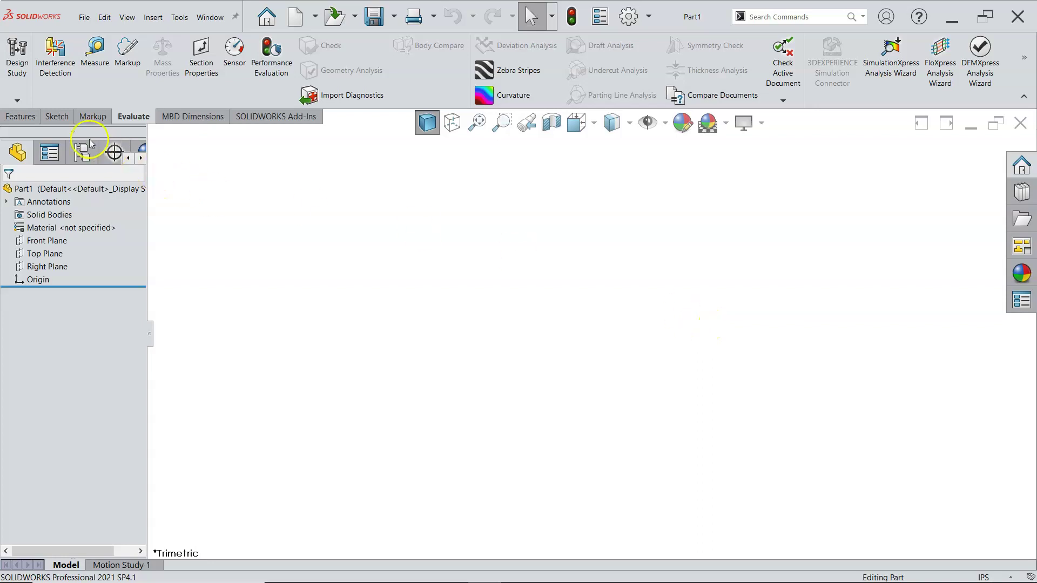
Start Sketch1 on the part's Front Plane
{"action": "left_click", "coordinate": [57, 117]}
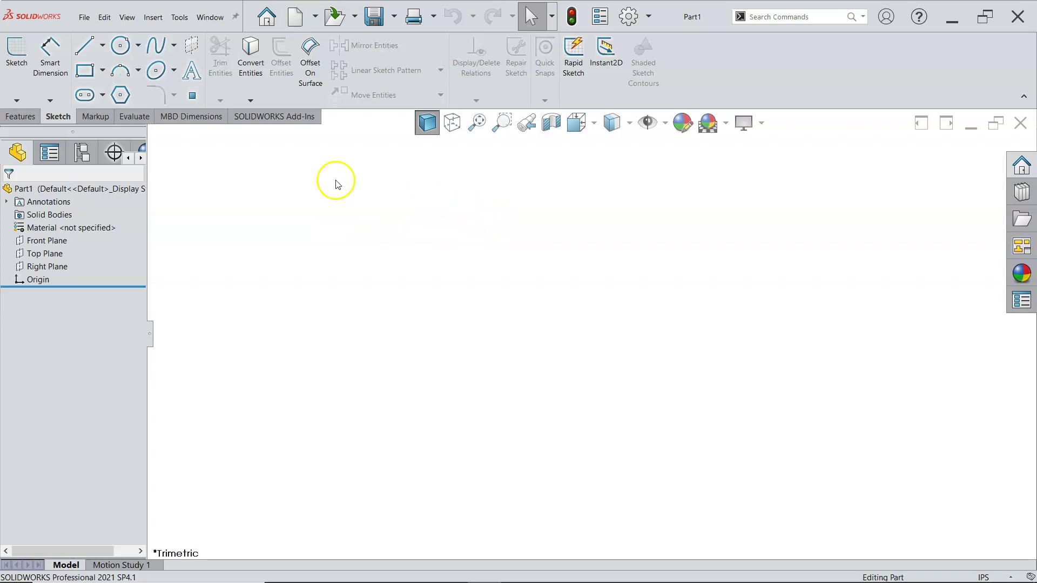
{"action": "left_click", "coordinate": [18, 63]}
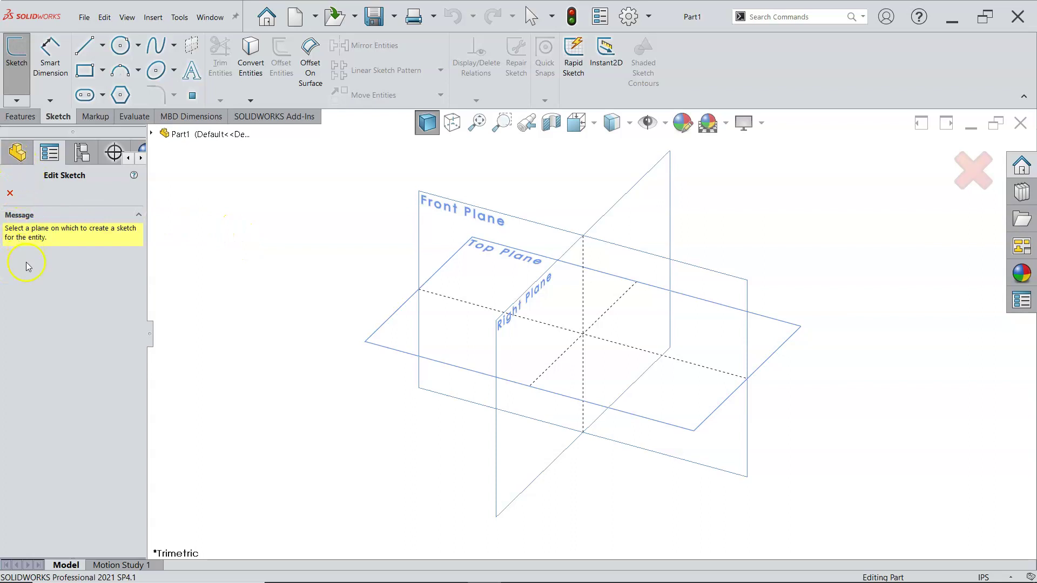
{"action": "left_click", "coordinate": [435, 204]}
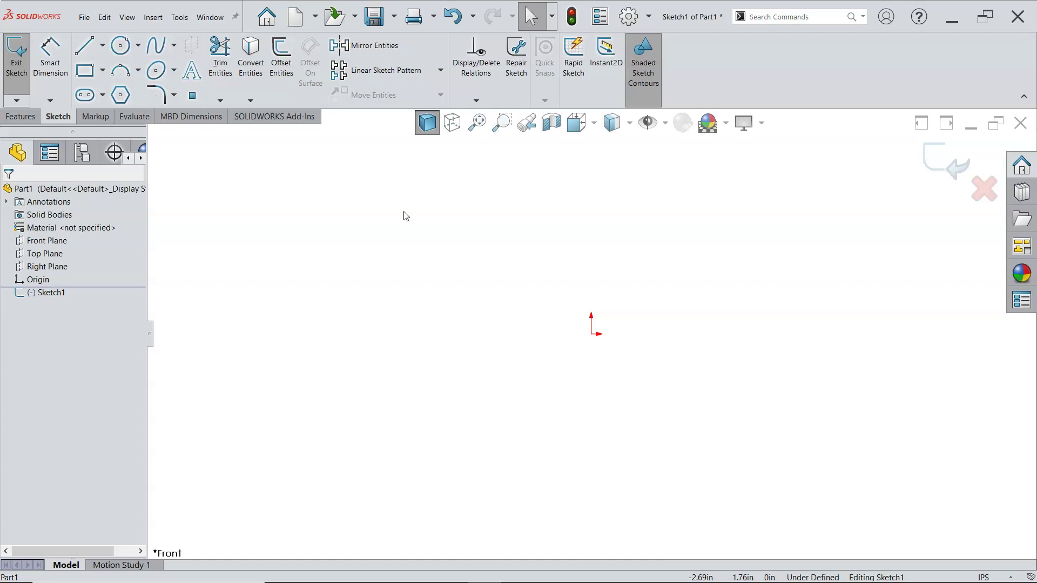
{"action": "left_click", "coordinate": [420, 212]}
Draw a vertical, infinite-length construction centerline through the origin in Sketch1
{"action": "left_click", "coordinate": [102, 45]}
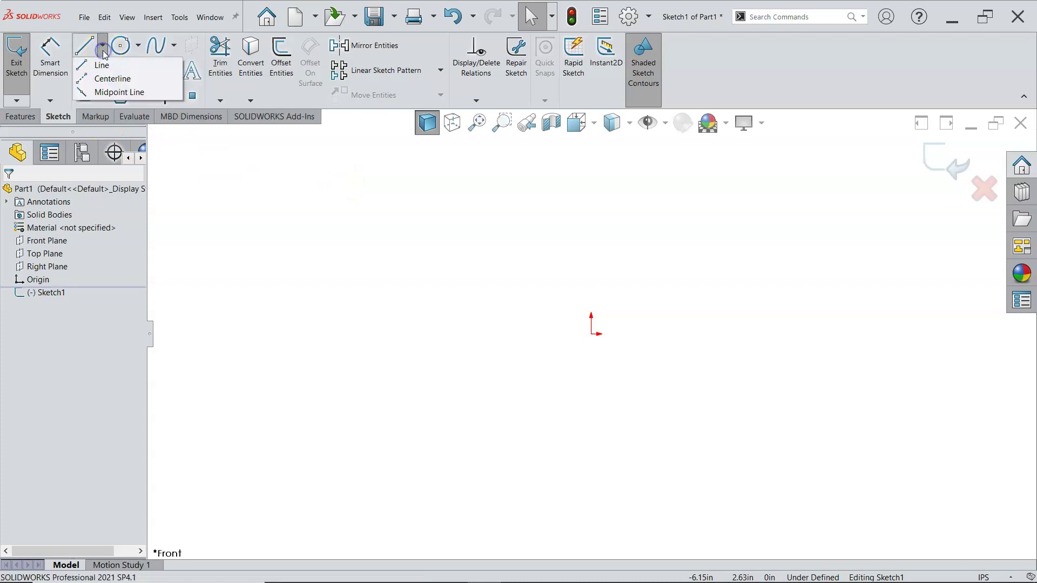
{"action": "left_click", "coordinate": [105, 78]}
{"action": "left_click", "coordinate": [43, 294]}
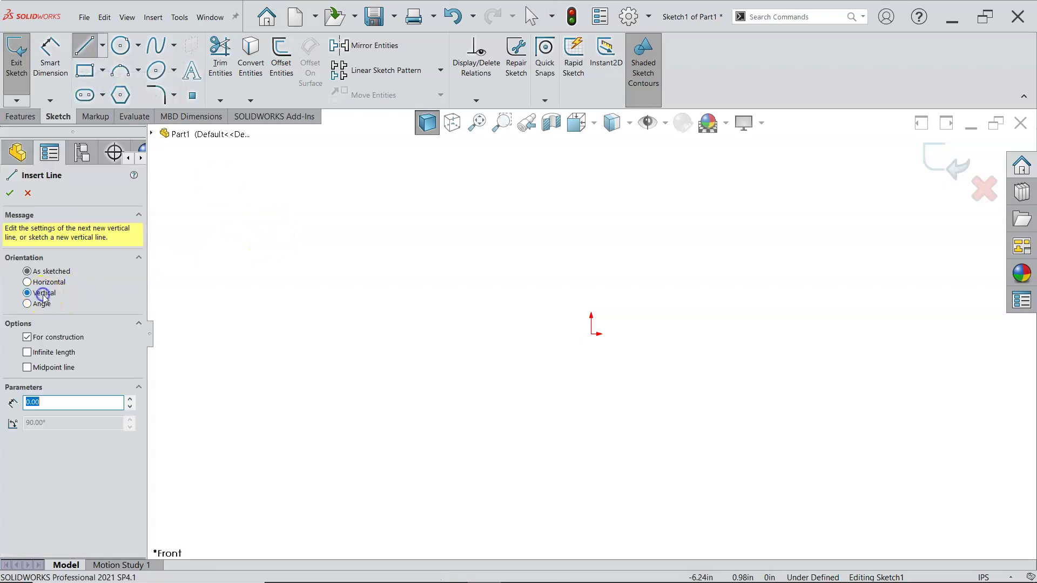
{"action": "left_click", "coordinate": [51, 355]}
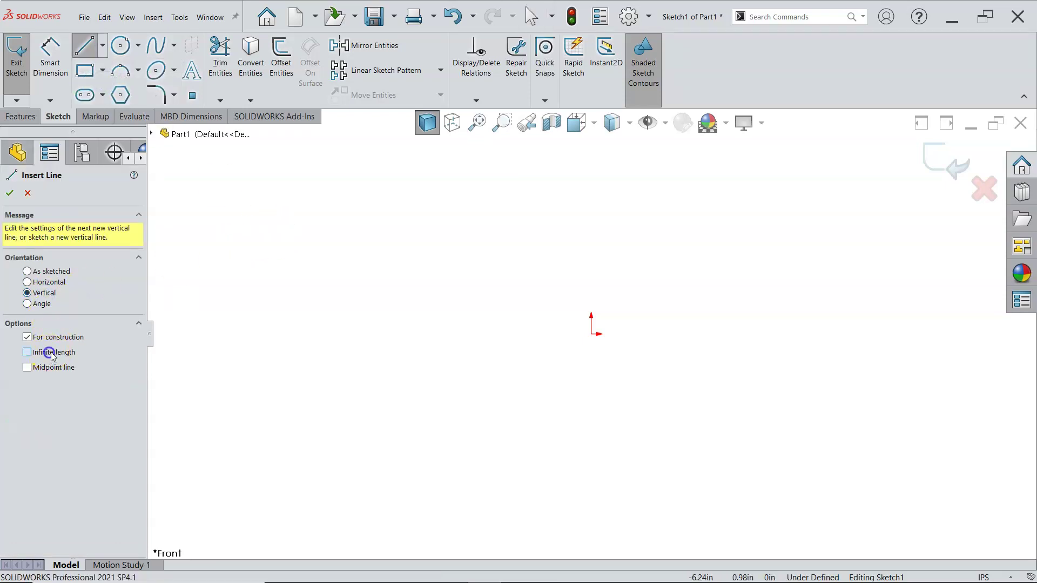
{"action": "left_click", "coordinate": [593, 334]}
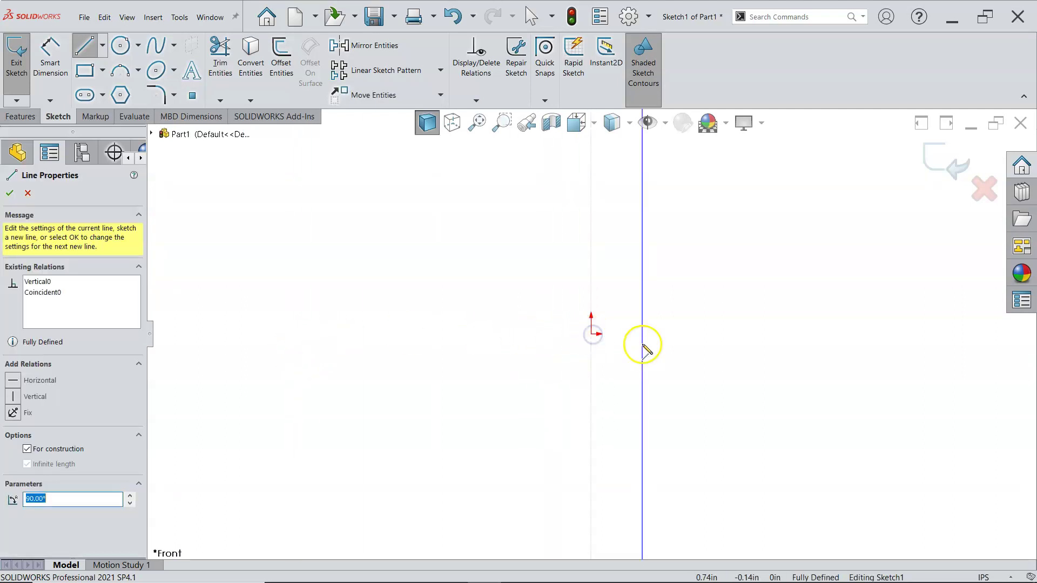
{"action": "right_click", "coordinate": [663, 336]}
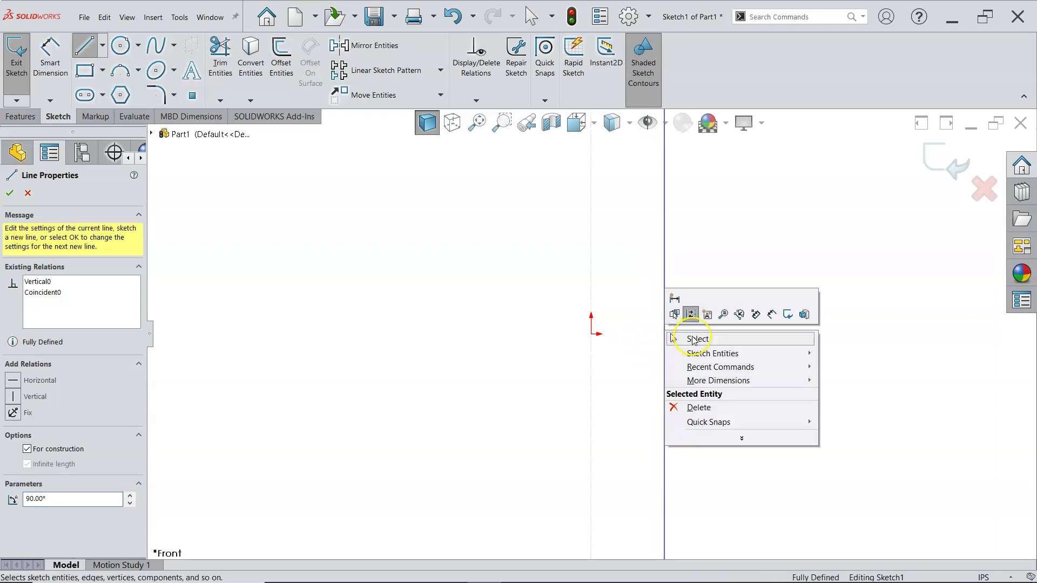
{"action": "left_click", "coordinate": [695, 340]}
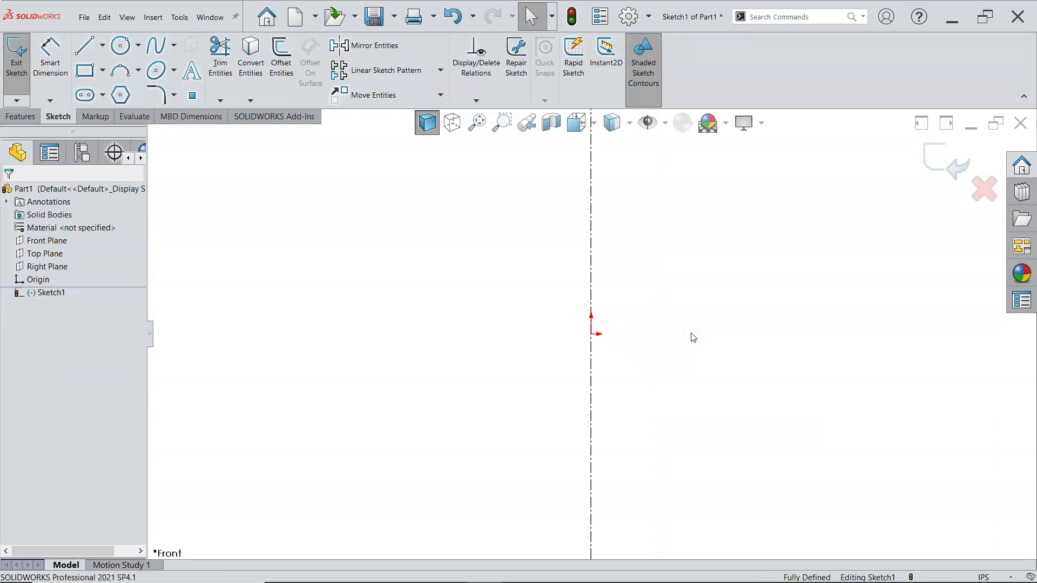
{"action": "left_click", "coordinate": [684, 336]}
{"action": "left_click", "coordinate": [679, 338]}
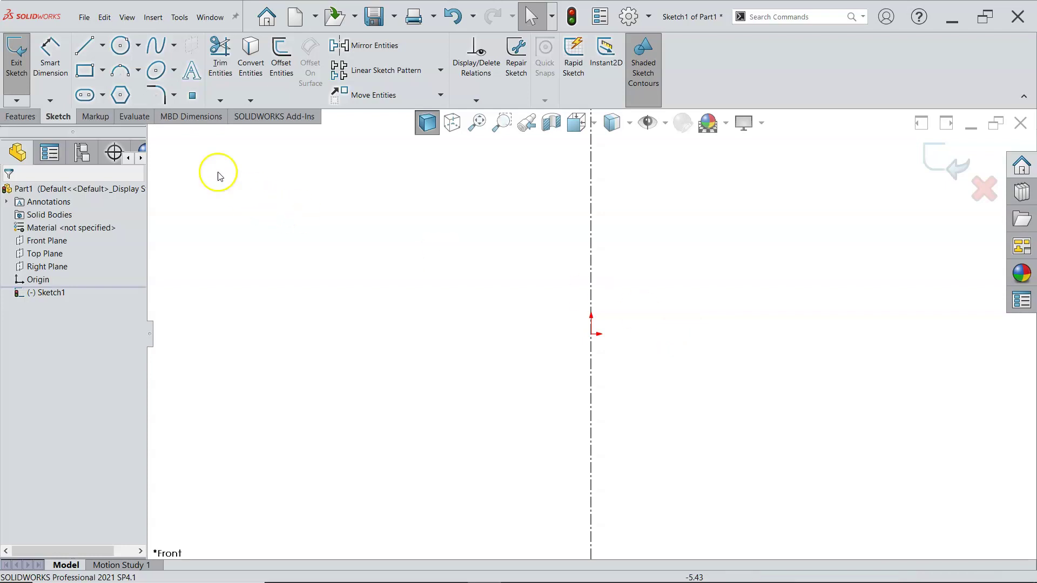
Compare the Centerpoint, Tangent and 3 Point Arc types, then choose Centerpoint Arc
{"action": "left_click", "coordinate": [138, 70]}
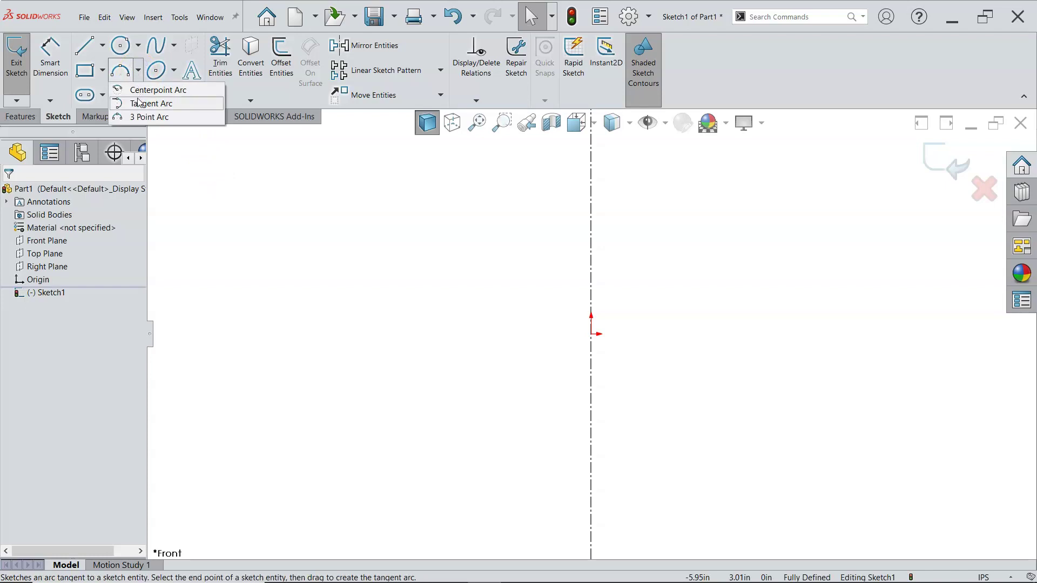
{"action": "left_click", "coordinate": [139, 89]}
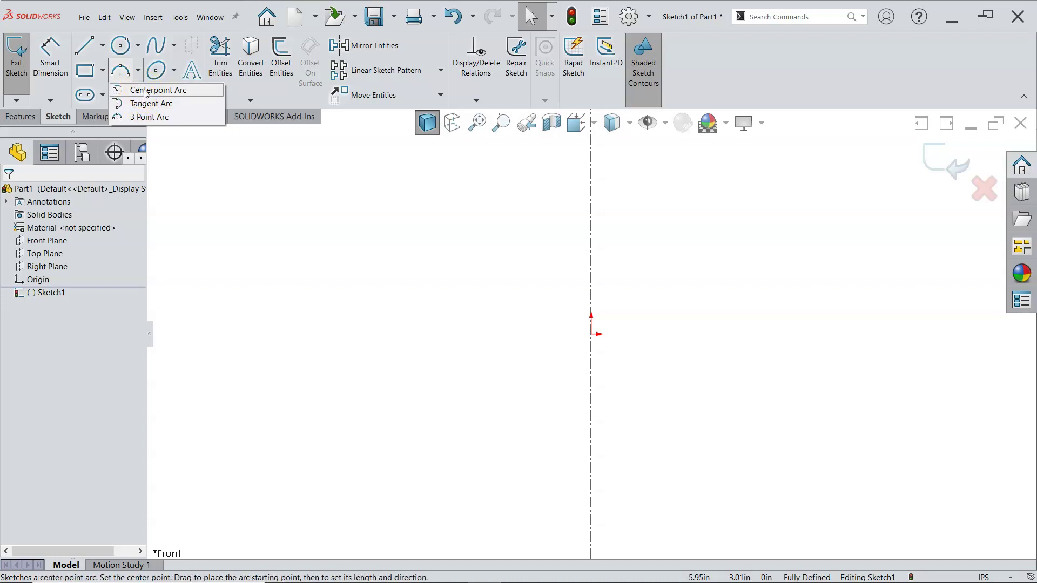
{"action": "left_click", "coordinate": [150, 104]}
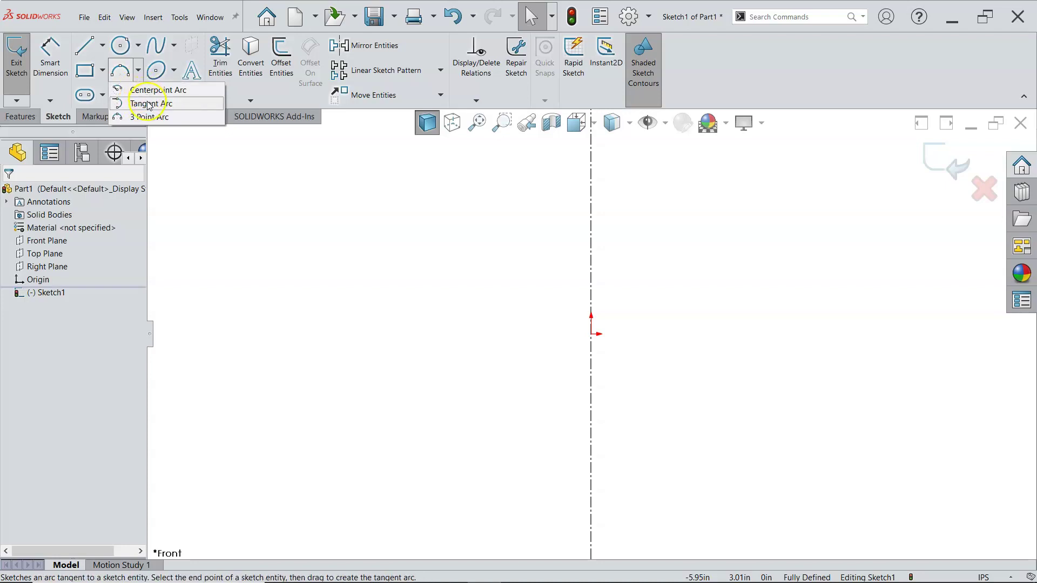
{"action": "left_click", "coordinate": [146, 119]}
{"action": "left_click", "coordinate": [147, 97]}
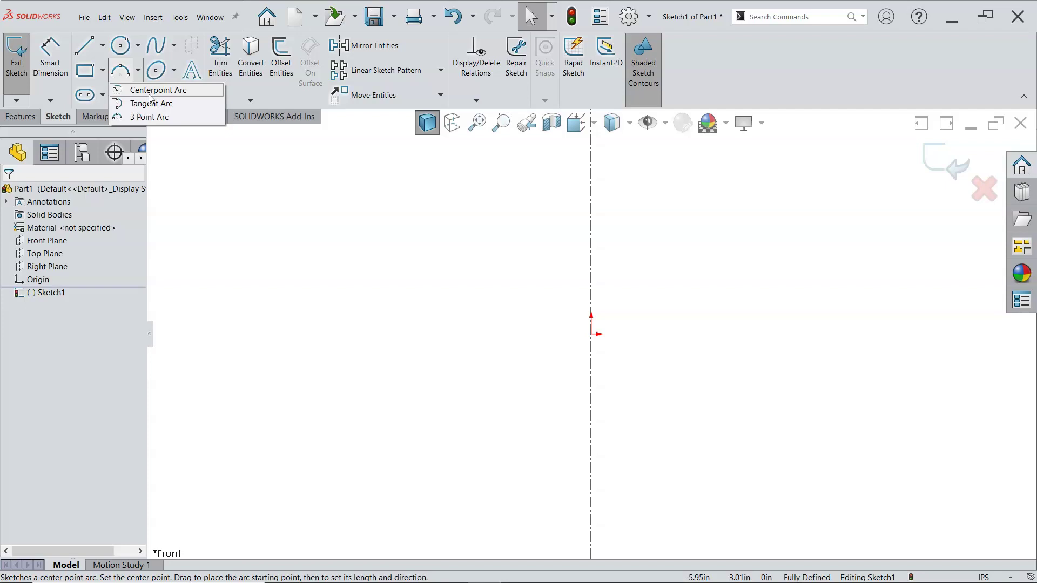
{"action": "left_click", "coordinate": [163, 118]}
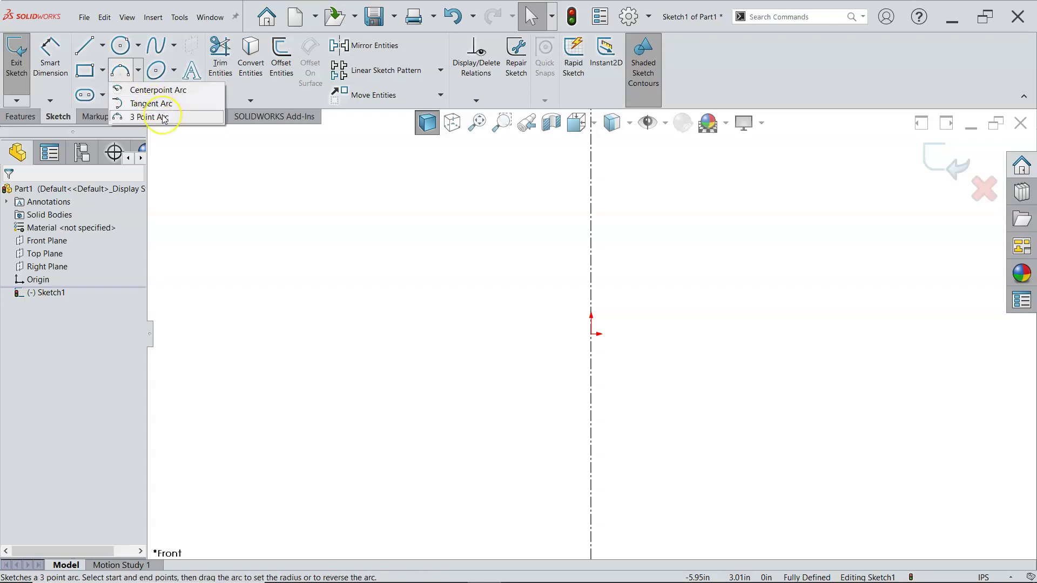
{"action": "left_click", "coordinate": [170, 141]}
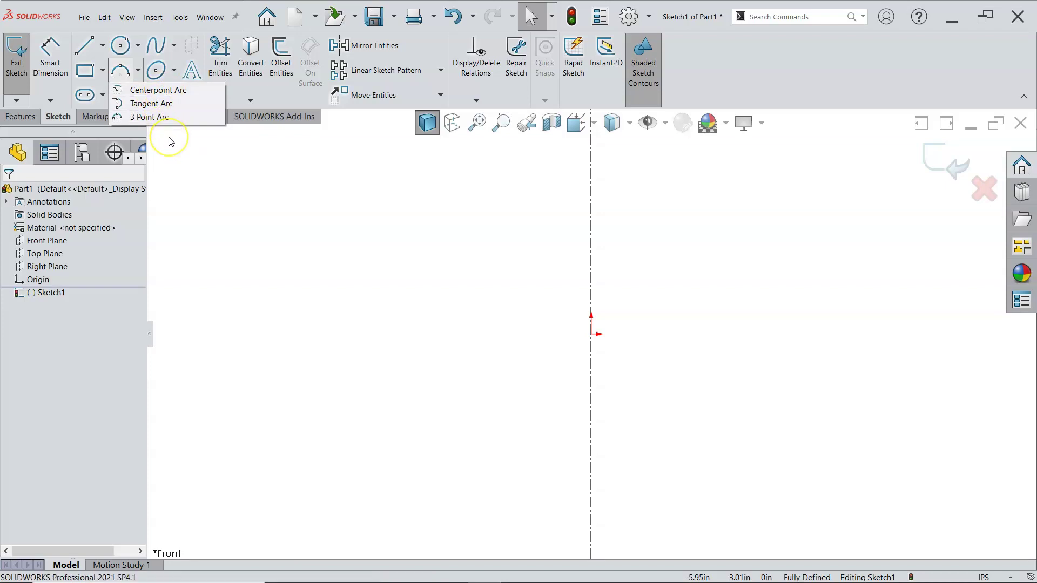
{"action": "left_click", "coordinate": [159, 117]}
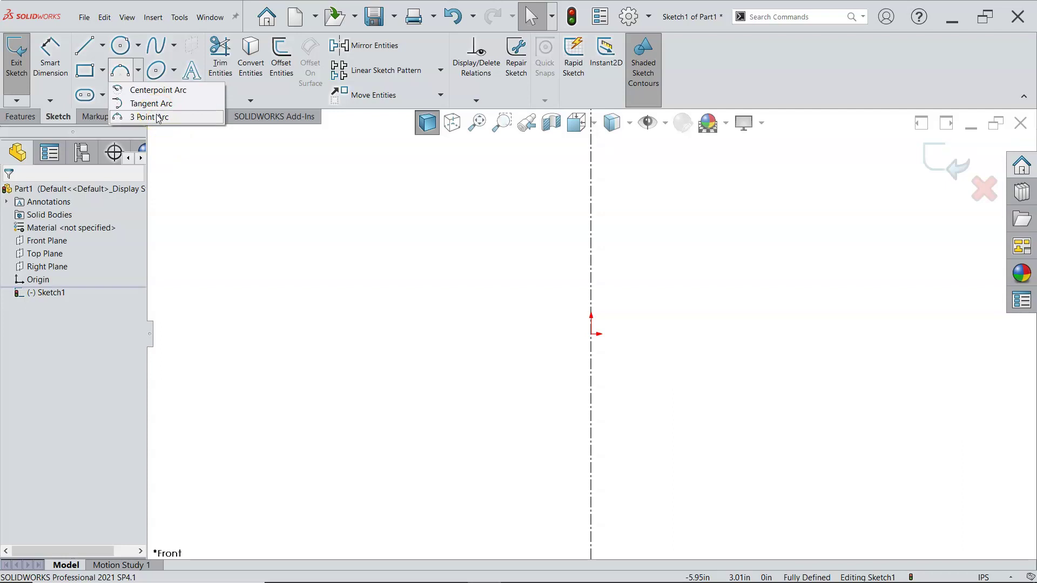
{"action": "left_click", "coordinate": [160, 93]}
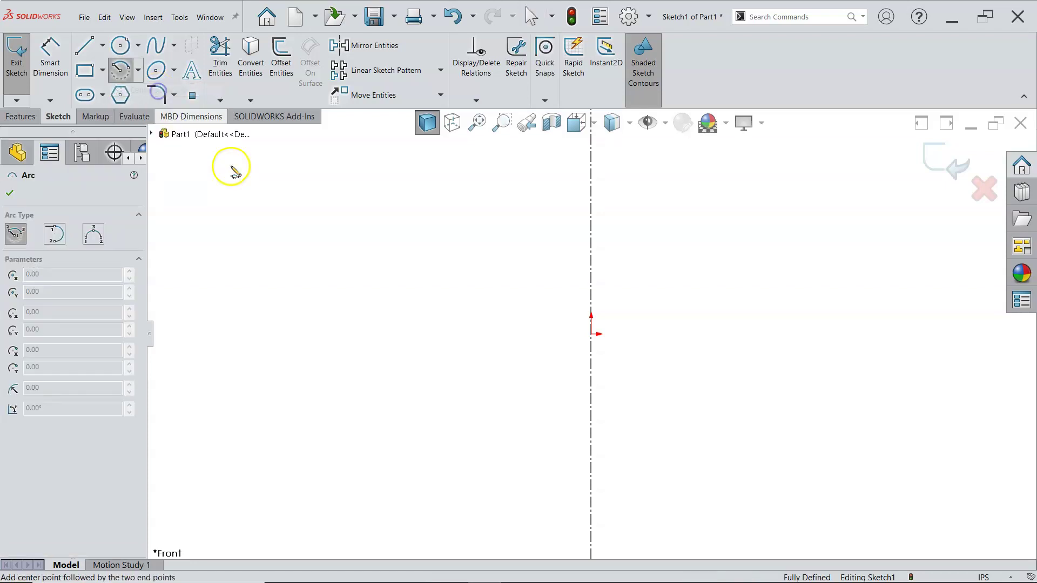
Draw a 180° arc centred on the origin with top and bottom ends on the centerline
{"action": "left_click", "coordinate": [521, 308]}
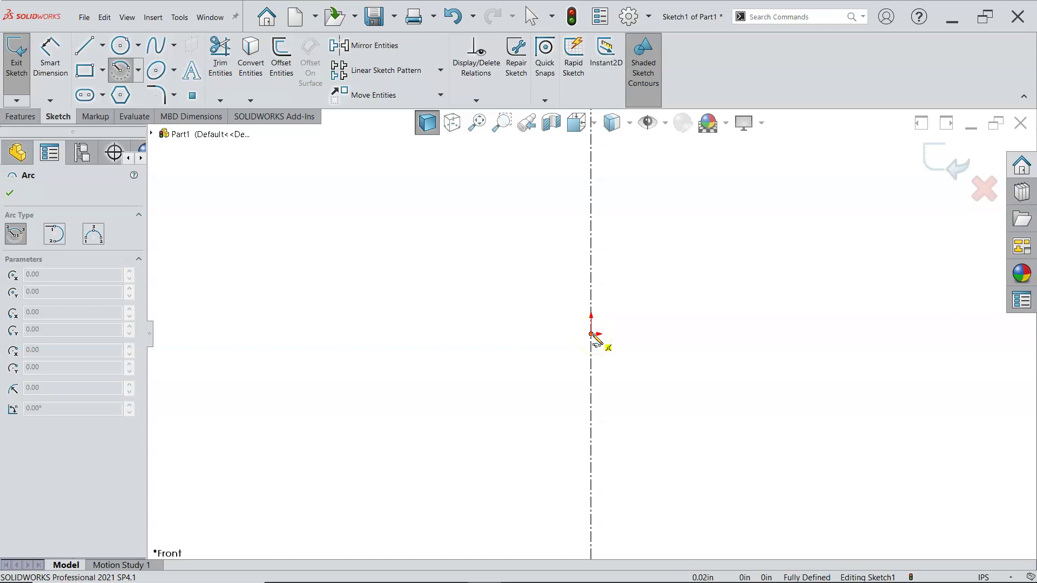
{"action": "left_click", "coordinate": [616, 328]}
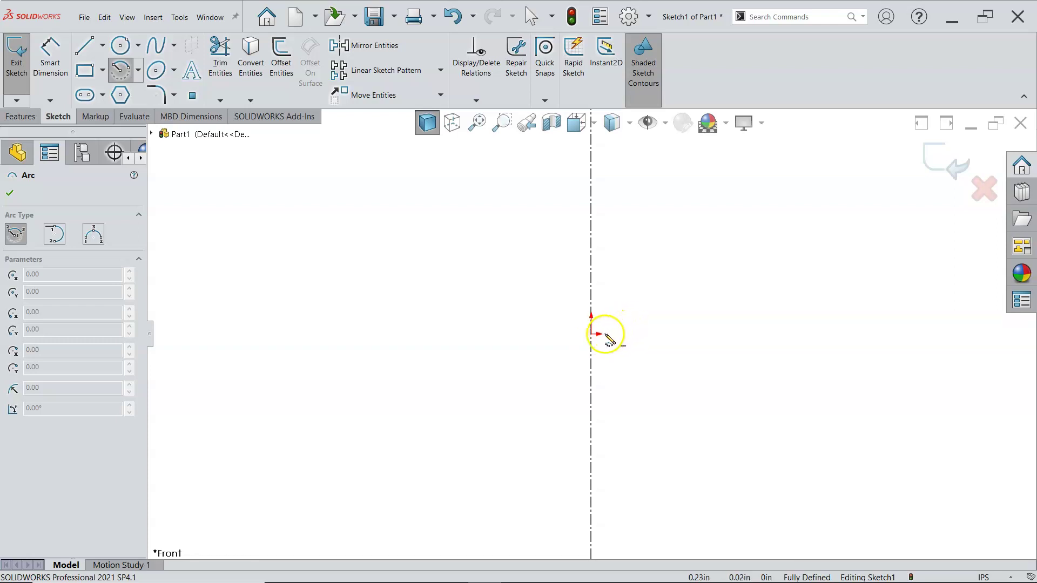
{"action": "left_click_drag", "start_coordinate": [592, 334], "coordinate": [590, 189]}
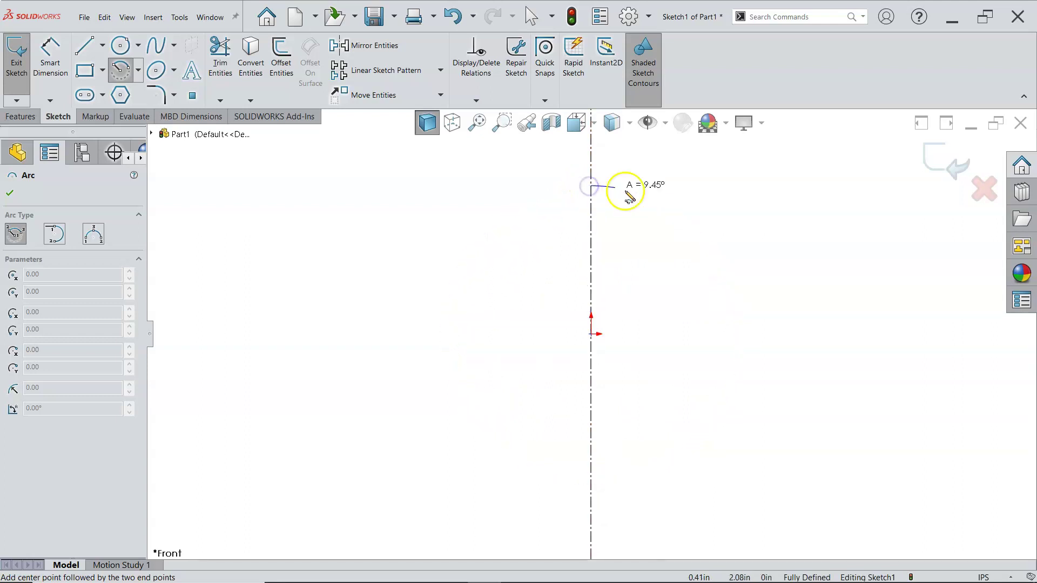
{"action": "left_click", "coordinate": [590, 483]}
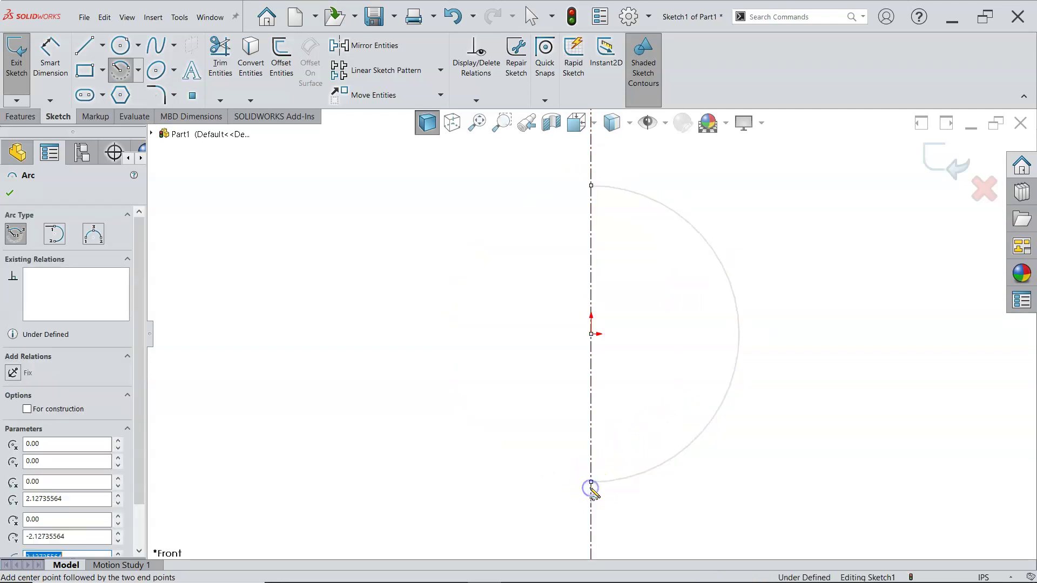
{"action": "right_click", "coordinate": [498, 277]}
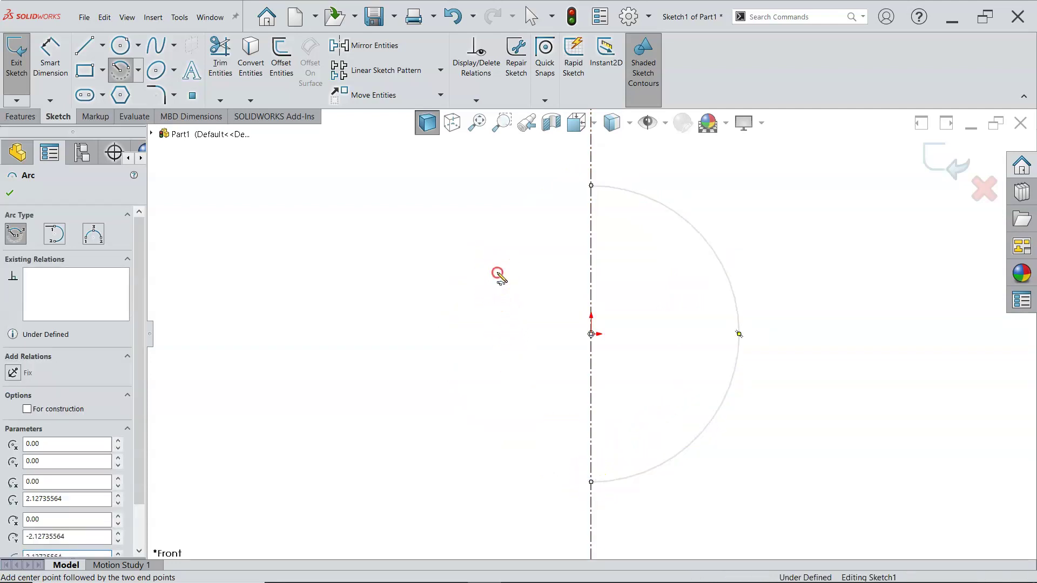
{"action": "left_click", "coordinate": [531, 280]}
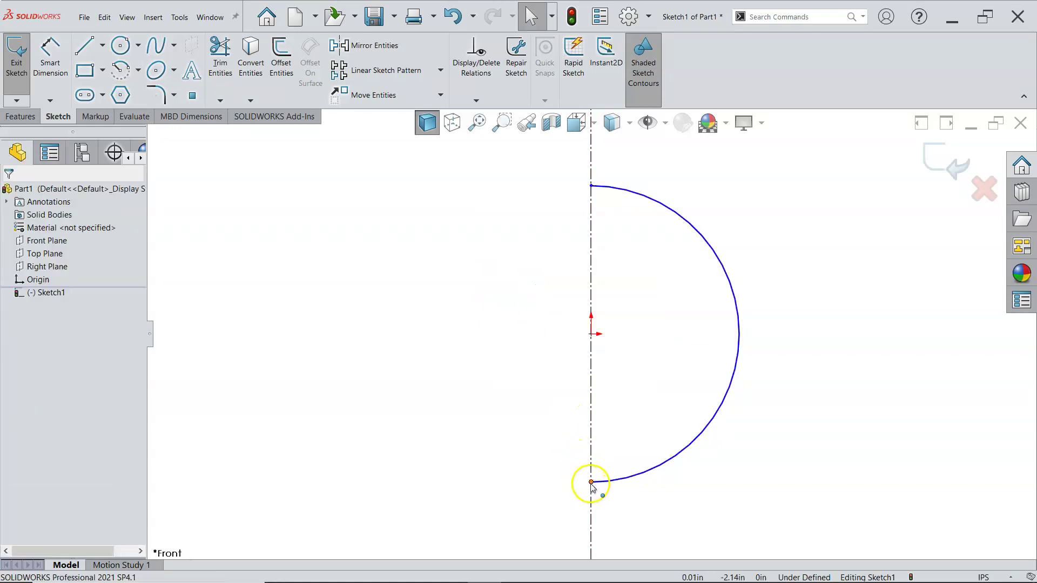
Move the arc's bottom end up the centerline to about 1.59 in radius, then deselect
{"action": "left_click_drag", "start_coordinate": [592, 481], "coordinate": [637, 438]}
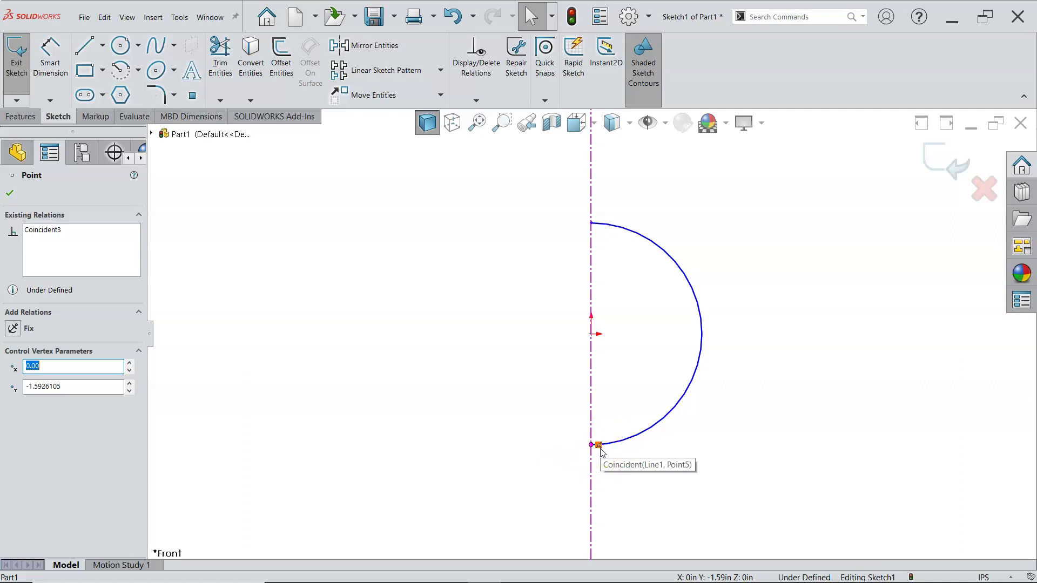
{"action": "left_click", "coordinate": [591, 223]}
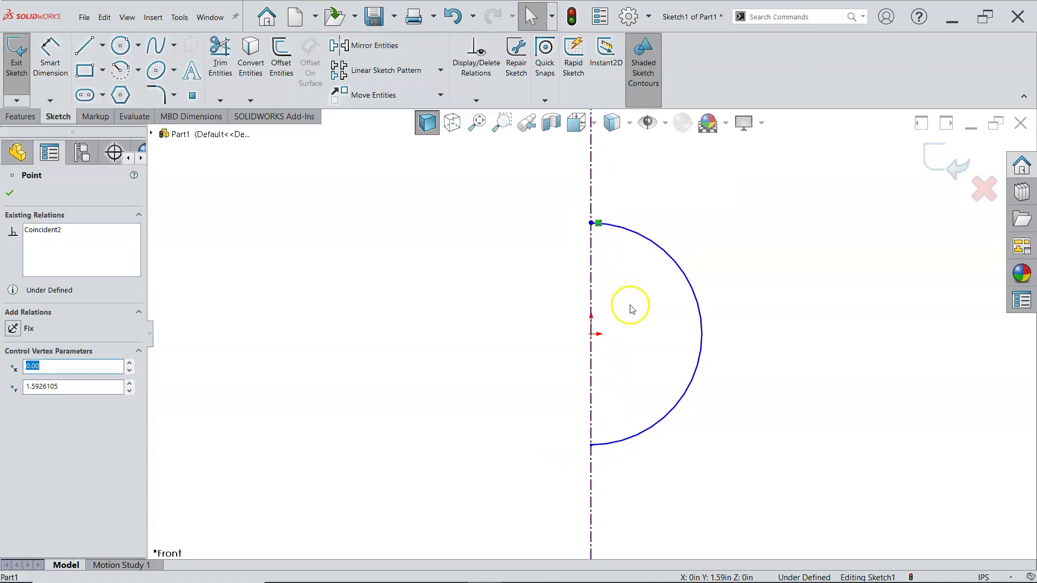
{"action": "scroll", "coordinate": [632, 308], "scroll_direction": "down", "scroll_amount": 2}
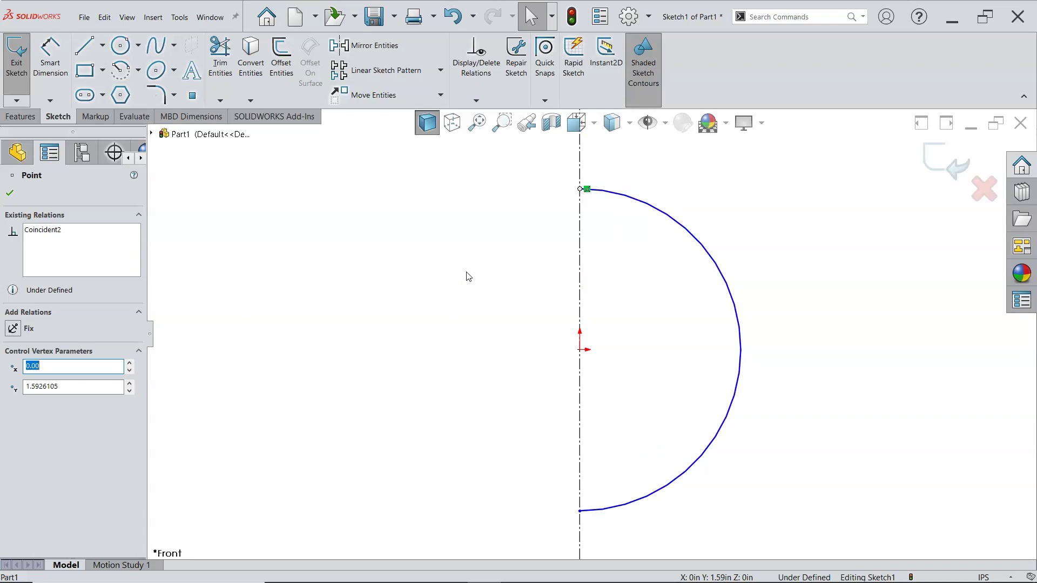
{"action": "left_click", "coordinate": [585, 193]}
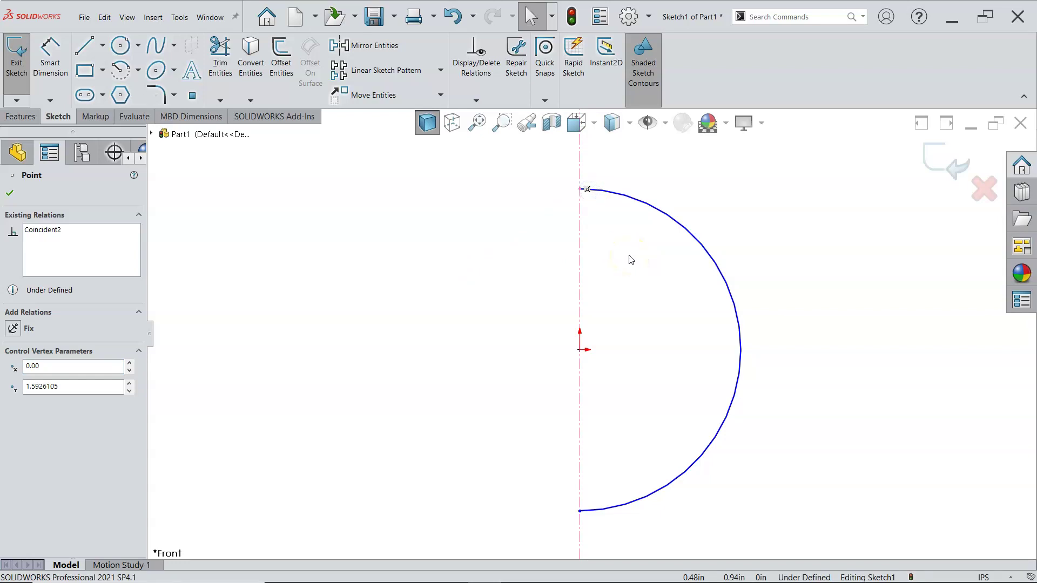
{"action": "left_click", "coordinate": [597, 215]}
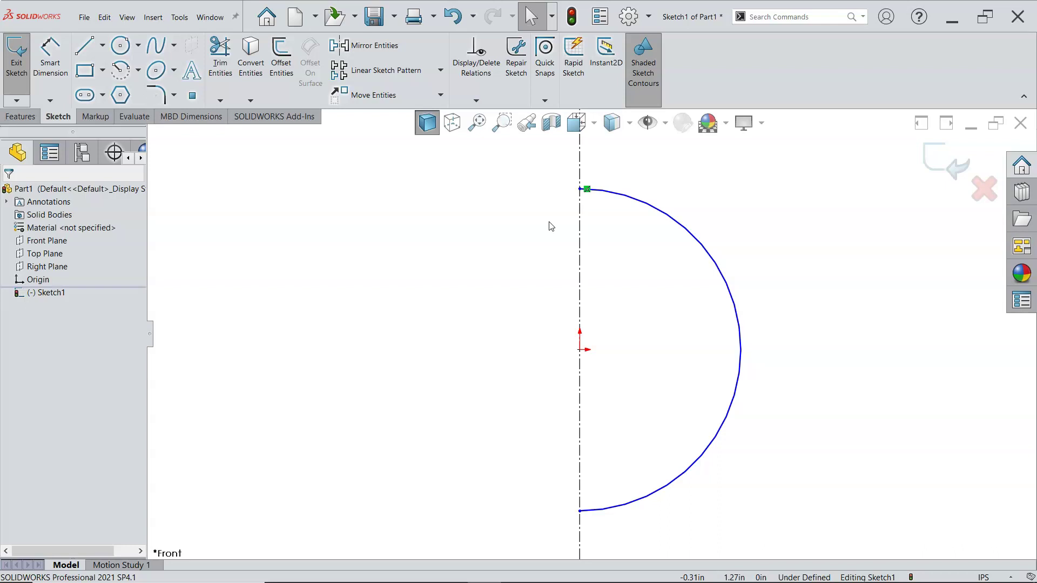
{"action": "left_click", "coordinate": [551, 226]}
Try dimensioning the arc from the shortcut menu, then cancel and dismiss the menus
{"action": "right_click", "coordinate": [543, 222]}
{"action": "left_click", "coordinate": [651, 205]}
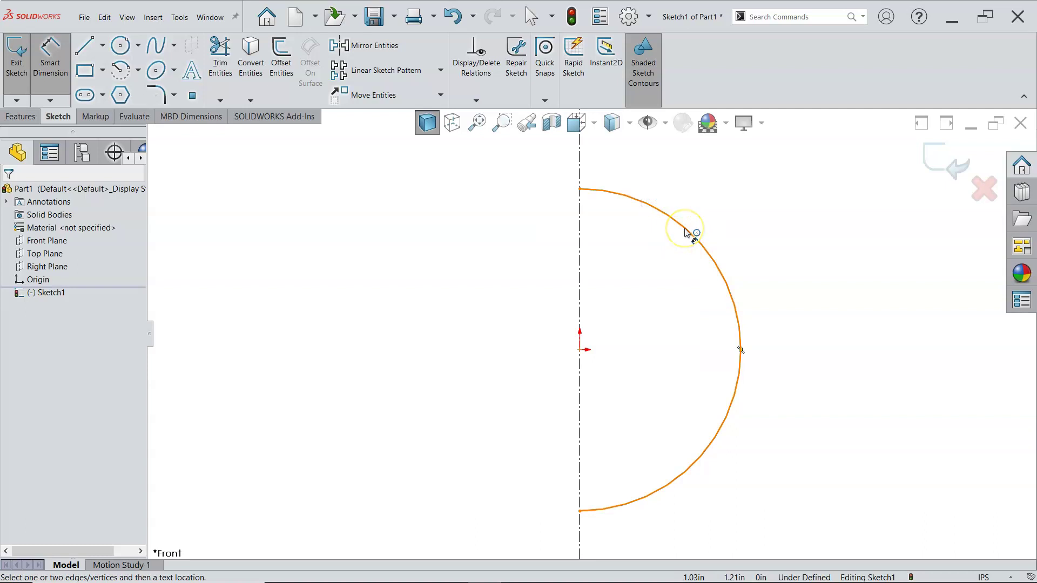
{"action": "left_click", "coordinate": [686, 233]}
{"action": "key", "text": "Escape"}
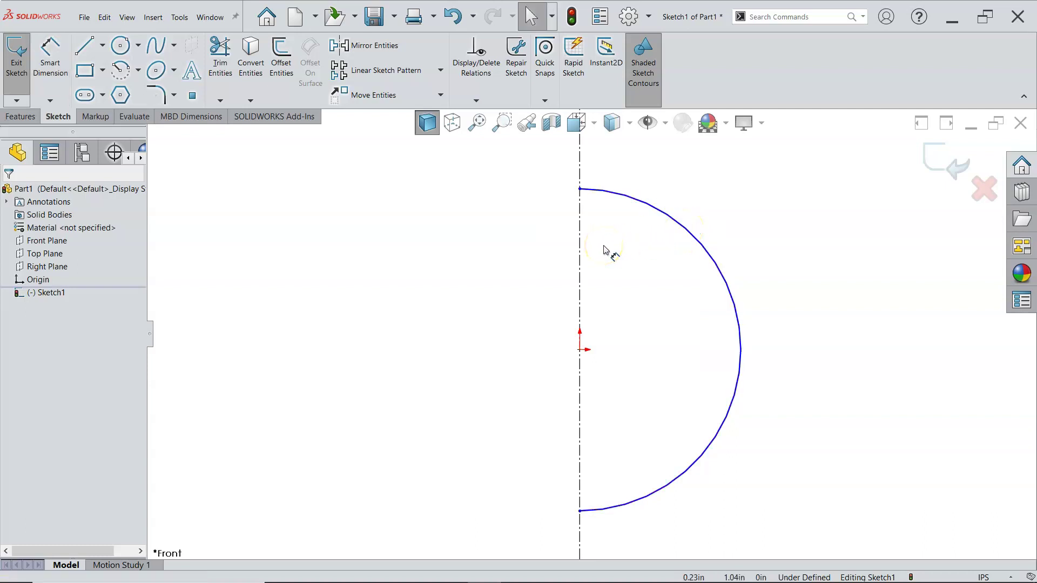
{"action": "right_click", "coordinate": [608, 248]}
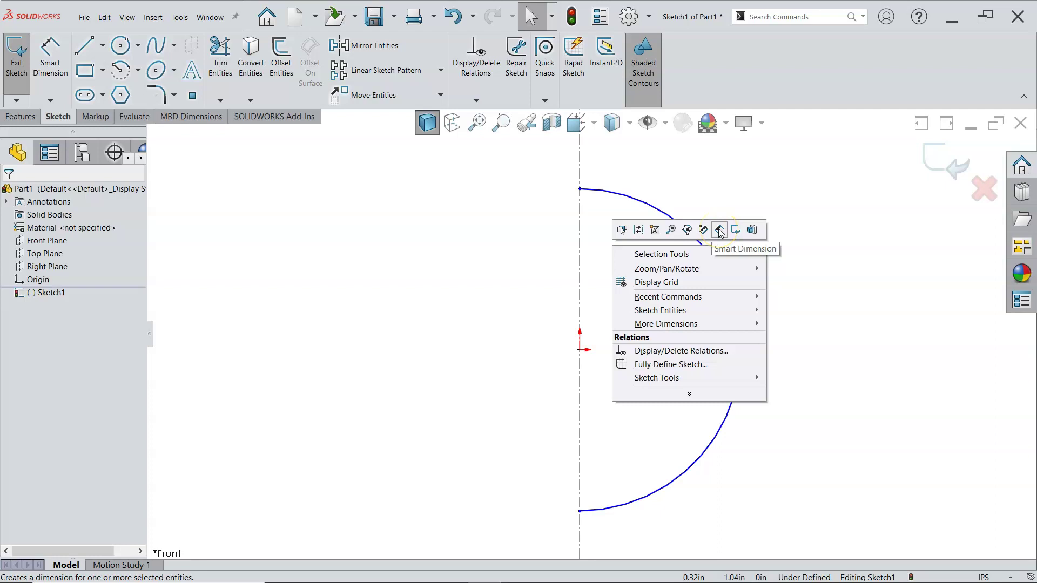
{"action": "left_click", "coordinate": [474, 203]}
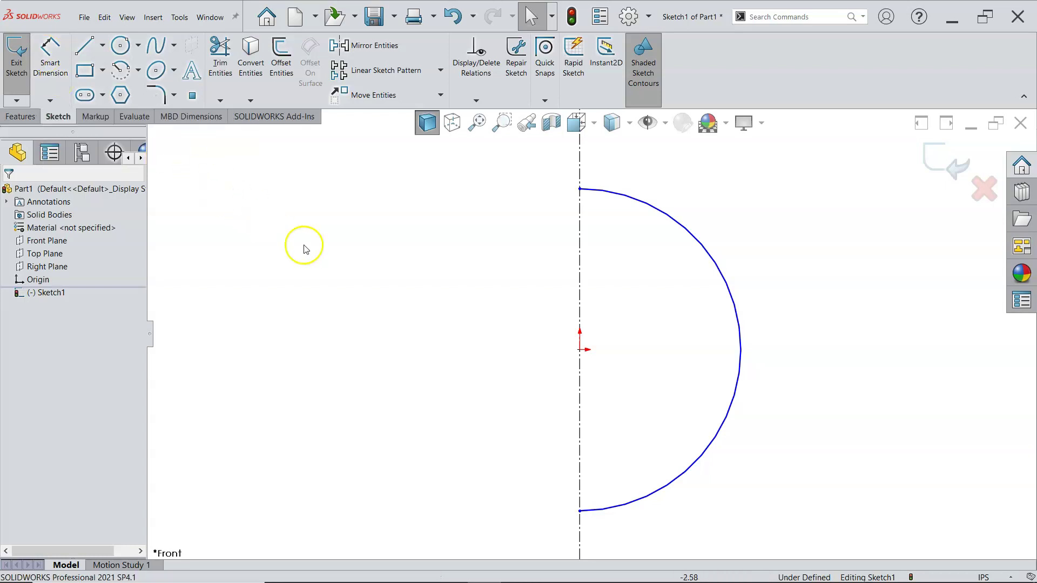
{"action": "right_click", "coordinate": [349, 278]}
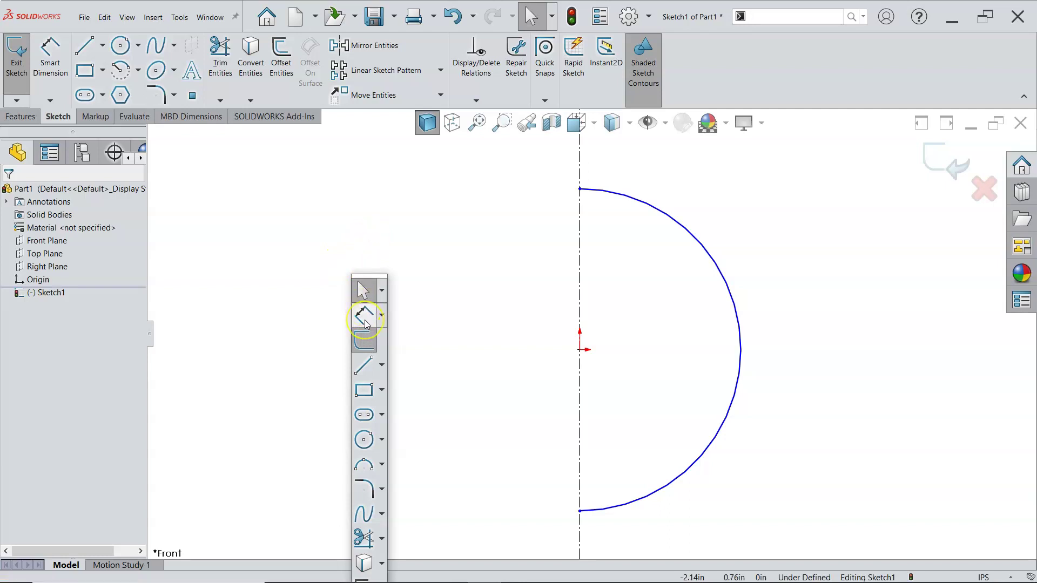
{"action": "left_click", "coordinate": [370, 238]}
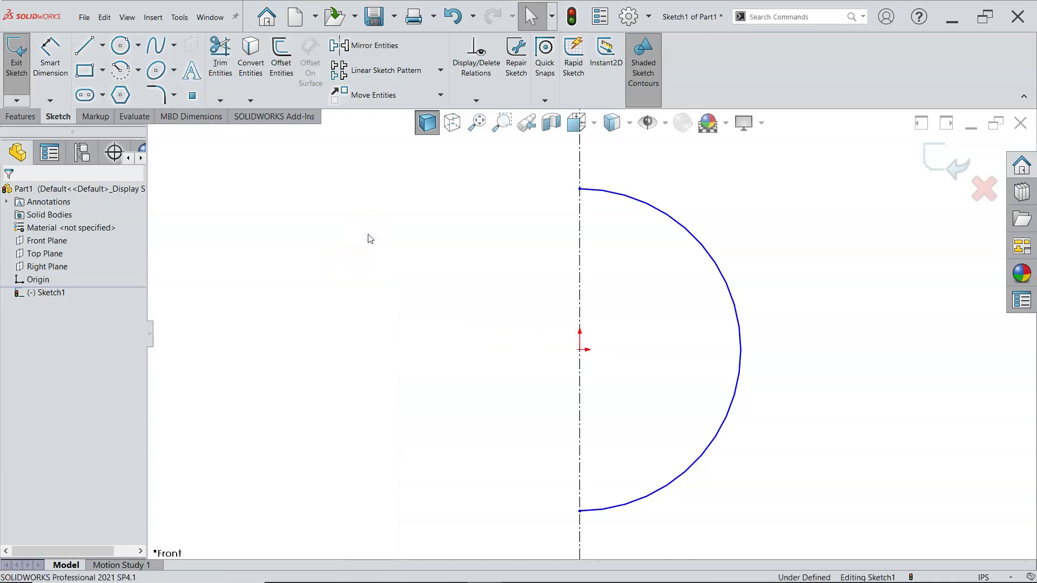
{"action": "left_click", "coordinate": [365, 231]}
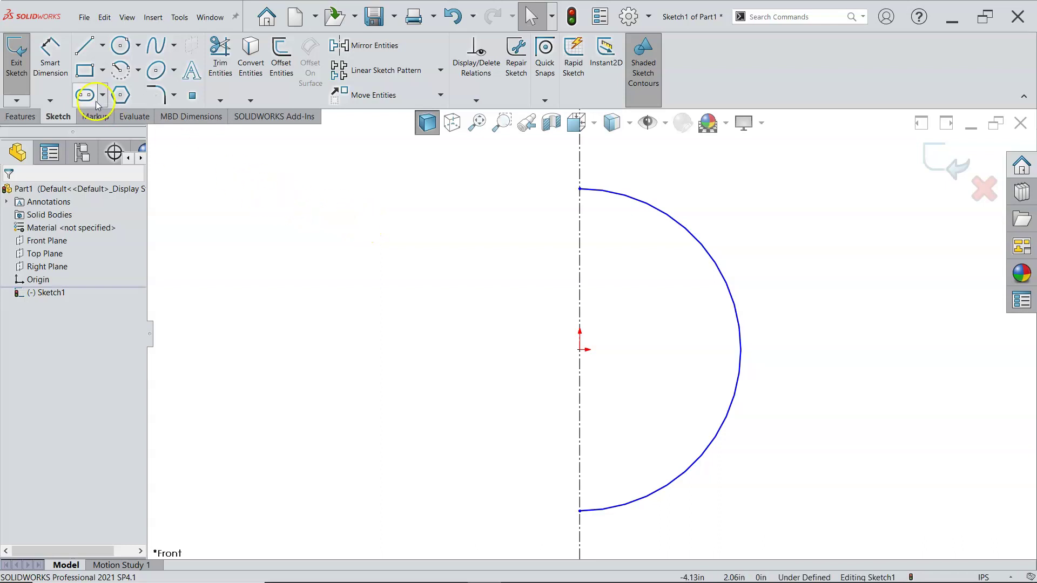
Dimension the arc's radius to 1.5 in, fully defining Sketch1
{"action": "left_click", "coordinate": [69, 62]}
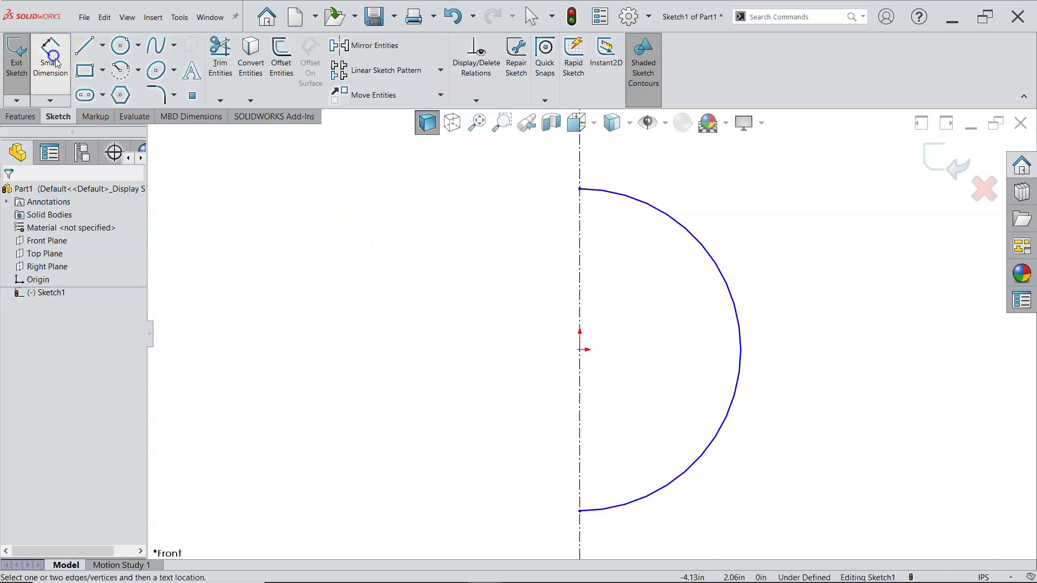
{"action": "left_click", "coordinate": [699, 242]}
{"action": "left_click", "coordinate": [800, 250]}
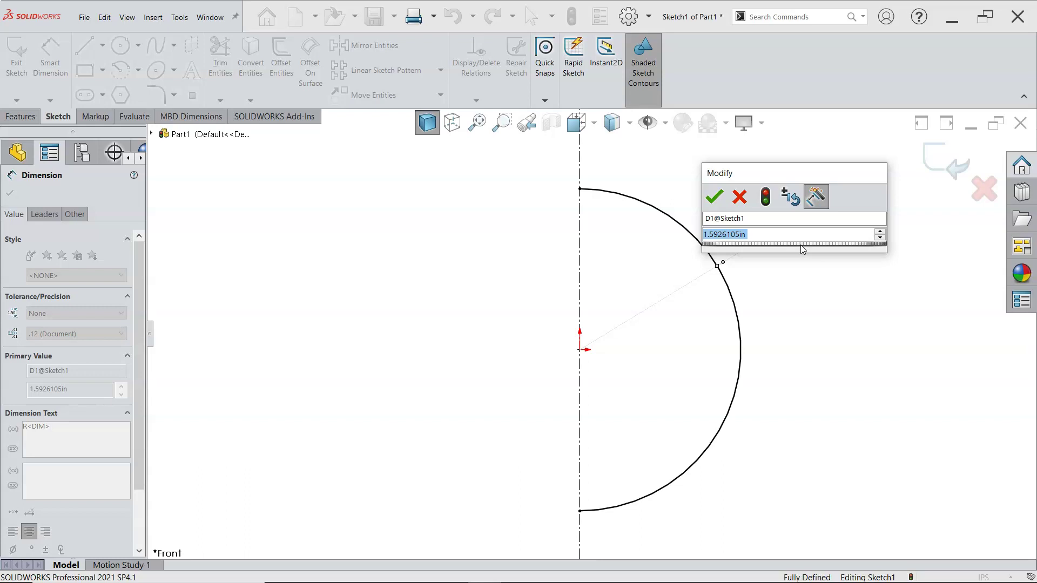
{"action": "type", "text": "1.5"}
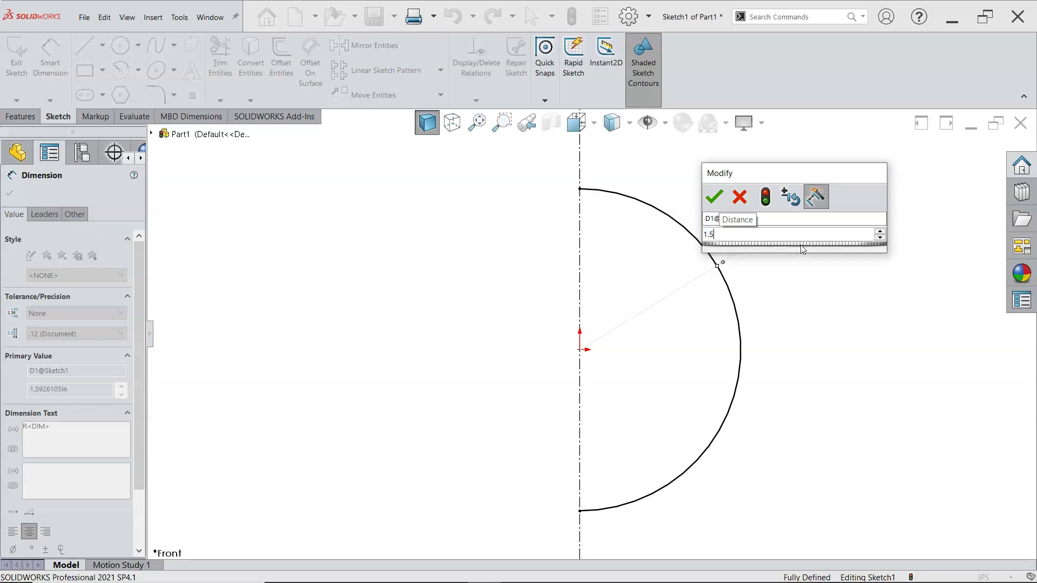
{"action": "key", "text": "Return"}
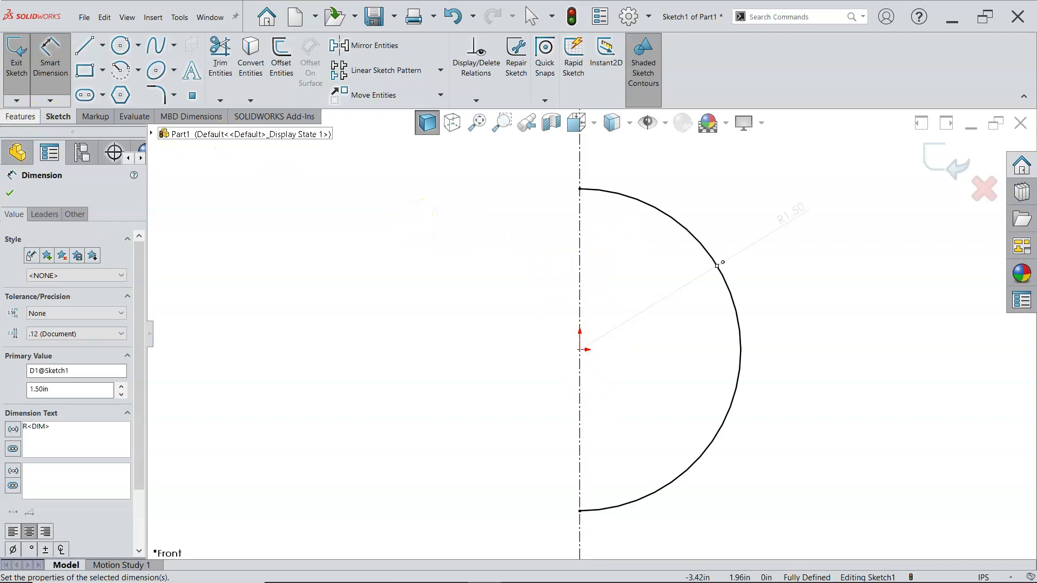
Revolve the auto-closed half-circle 360° about the centerline into the Revolve1 sphere
{"action": "left_click", "coordinate": [7, 117]}
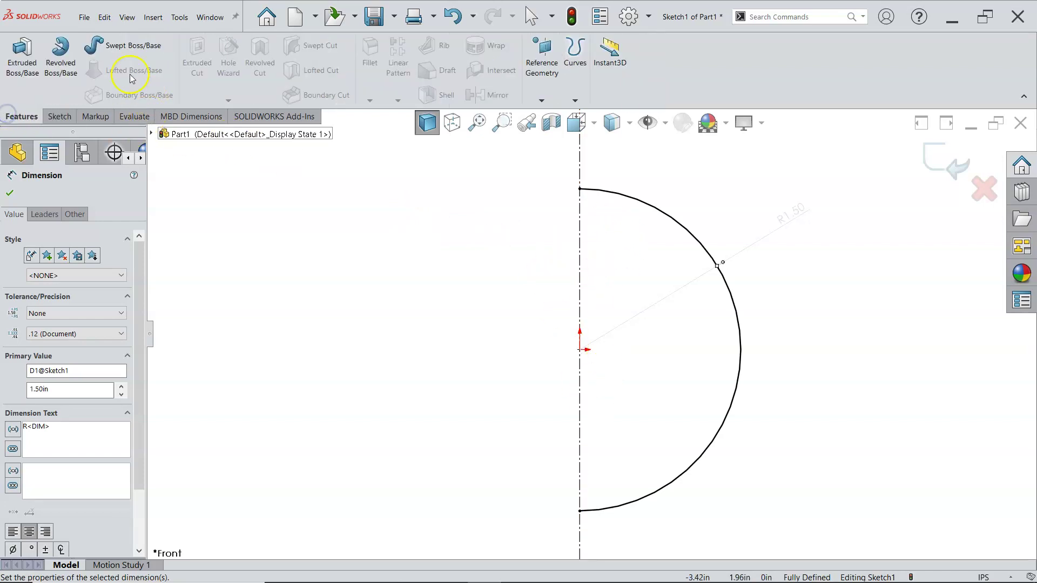
{"action": "left_click", "coordinate": [60, 54]}
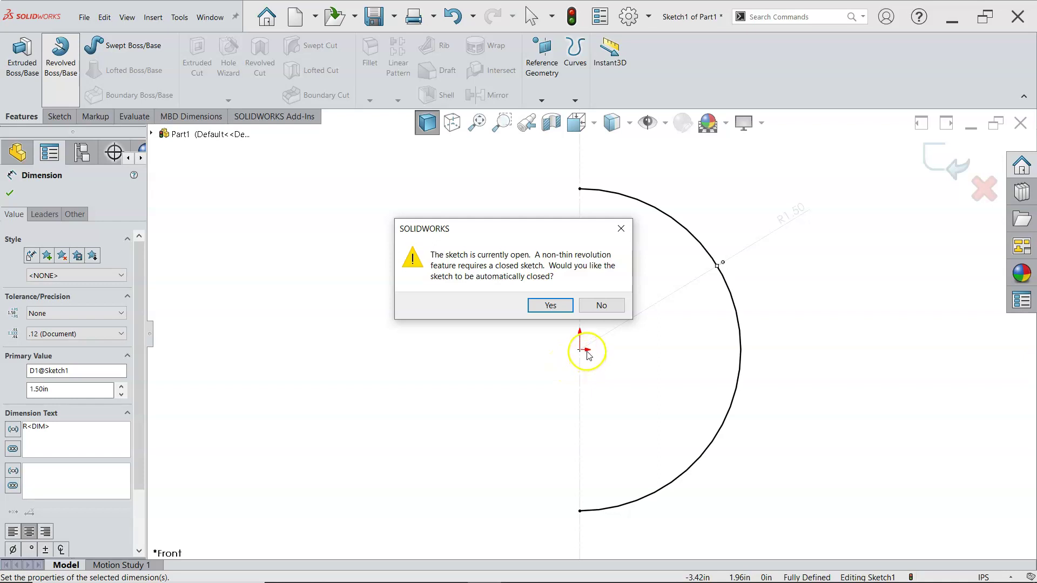
{"action": "left_click", "coordinate": [549, 305]}
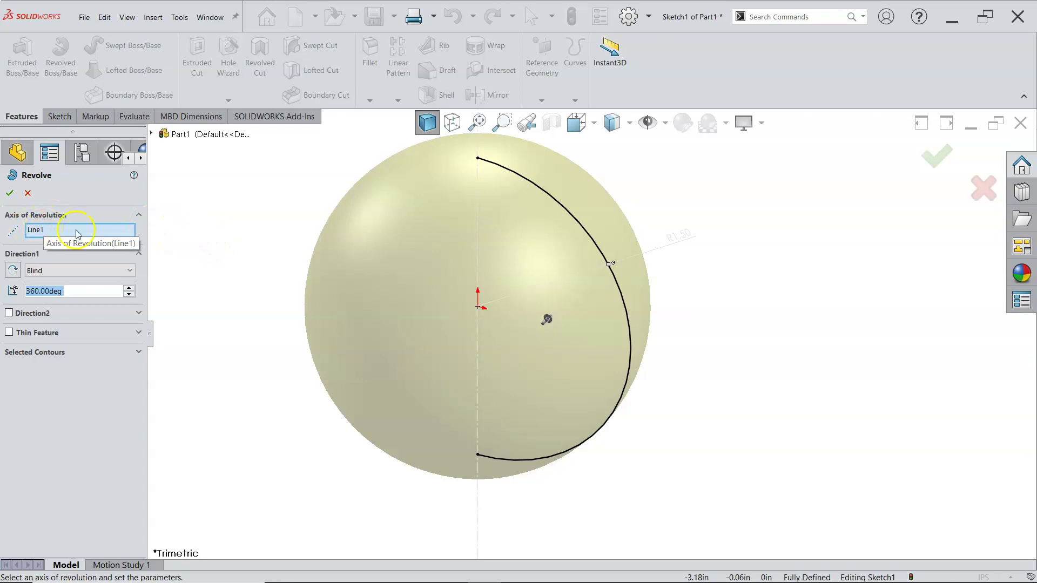
{"action": "left_click", "coordinate": [10, 194]}
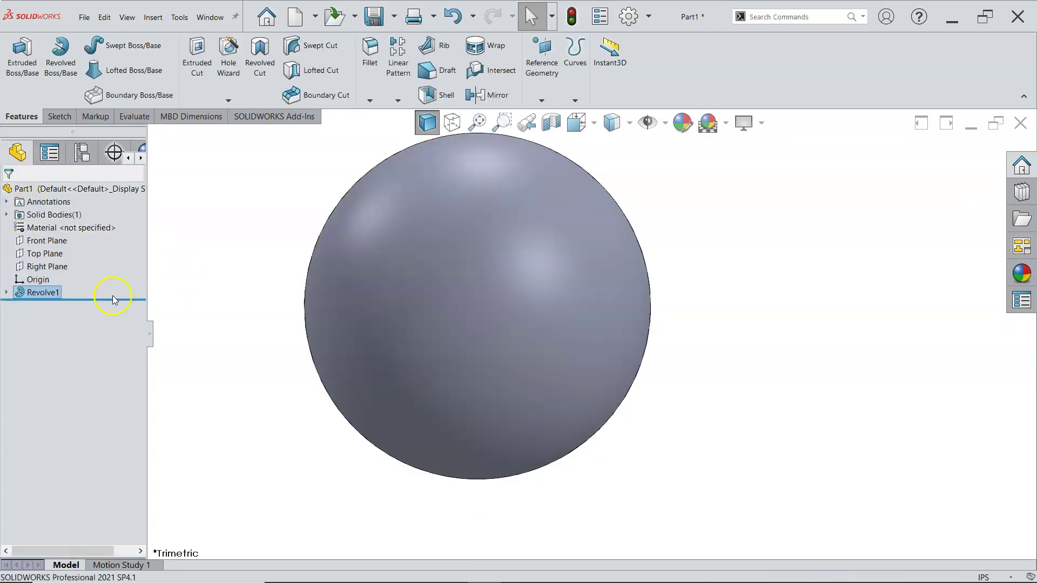
Inspect Sketch1 in a fitted front view, then hide the Revolve1 sphere body
{"action": "left_click", "coordinate": [6, 292]}
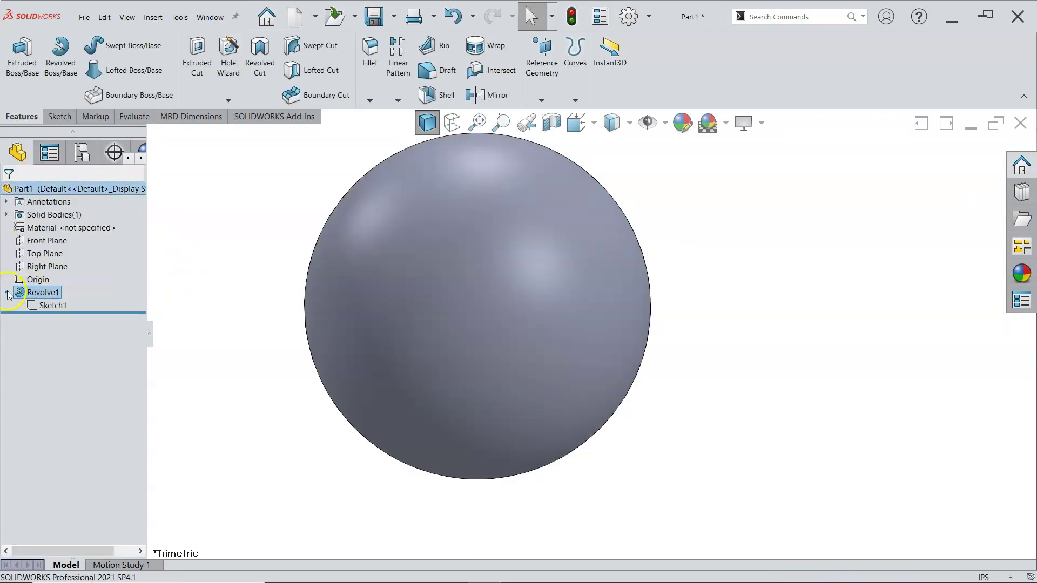
{"action": "mouse_move", "coordinate": [19, 296]}
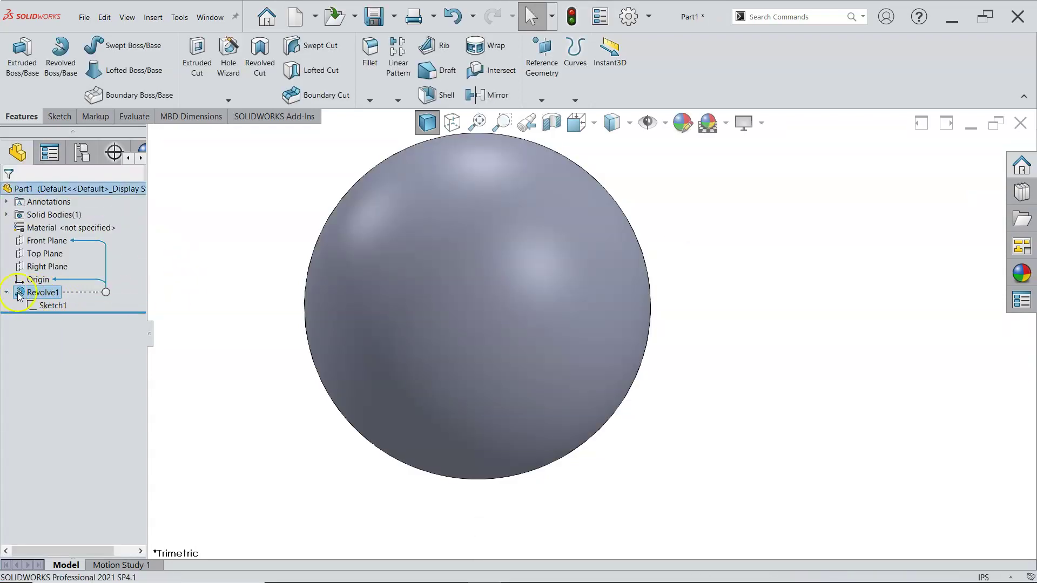
{"action": "left_click", "coordinate": [56, 309]}
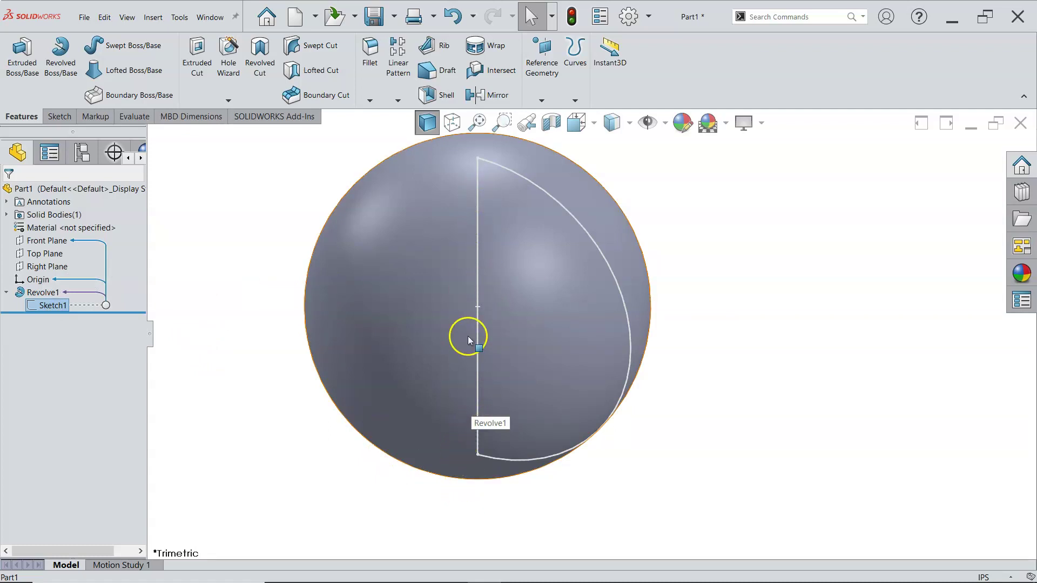
{"action": "left_click", "coordinate": [726, 378]}
{"action": "scroll", "coordinate": [605, 308], "scroll_direction": "up", "scroll_amount": 5}
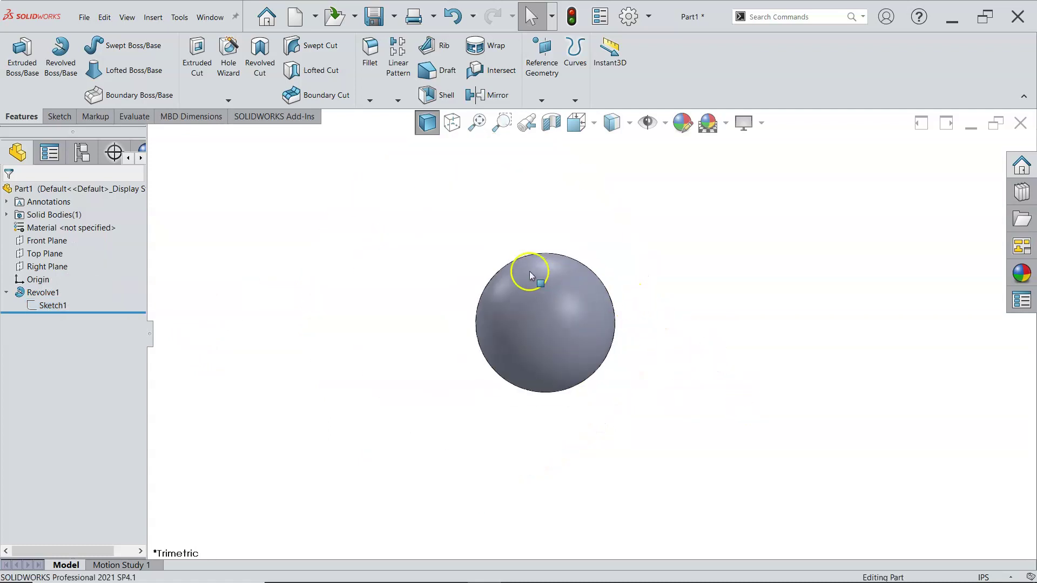
{"action": "scroll", "coordinate": [474, 283], "scroll_direction": "down", "scroll_amount": 4}
{"action": "key", "text": "ctrl+1"}
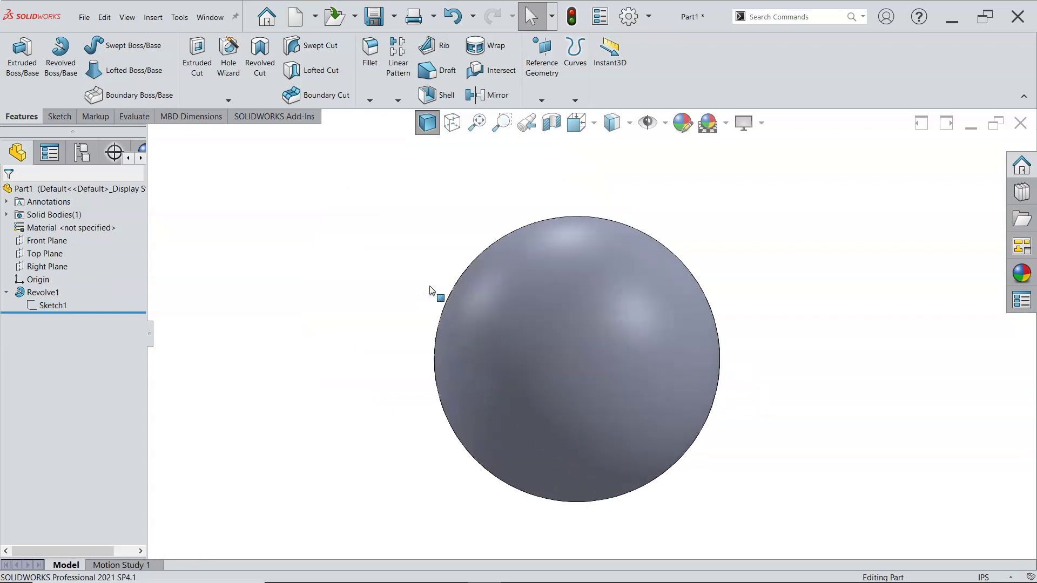
{"action": "left_click", "coordinate": [7, 215]}
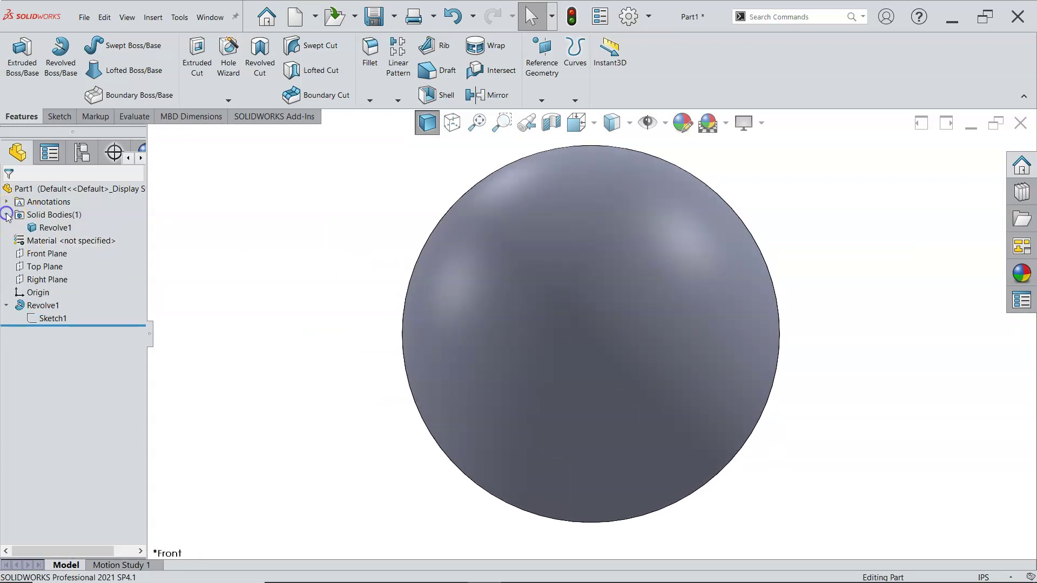
{"action": "right_click", "coordinate": [52, 228]}
{"action": "left_click", "coordinate": [60, 215]}
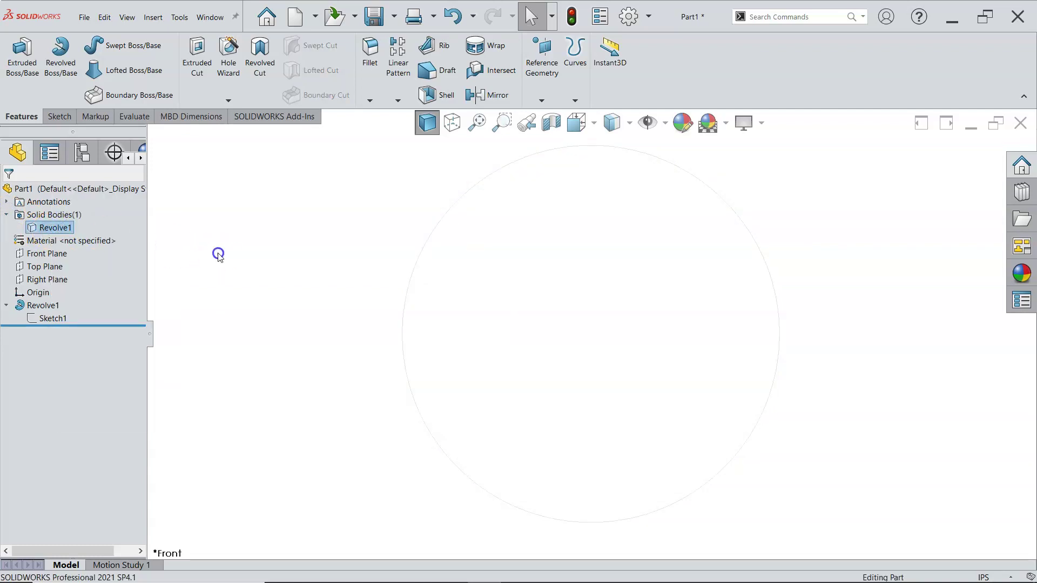
Start Sketch2 on the Front Plane with a vertical infinite centerline through the origin
{"action": "left_click", "coordinate": [55, 256]}
{"action": "left_click", "coordinate": [81, 238]}
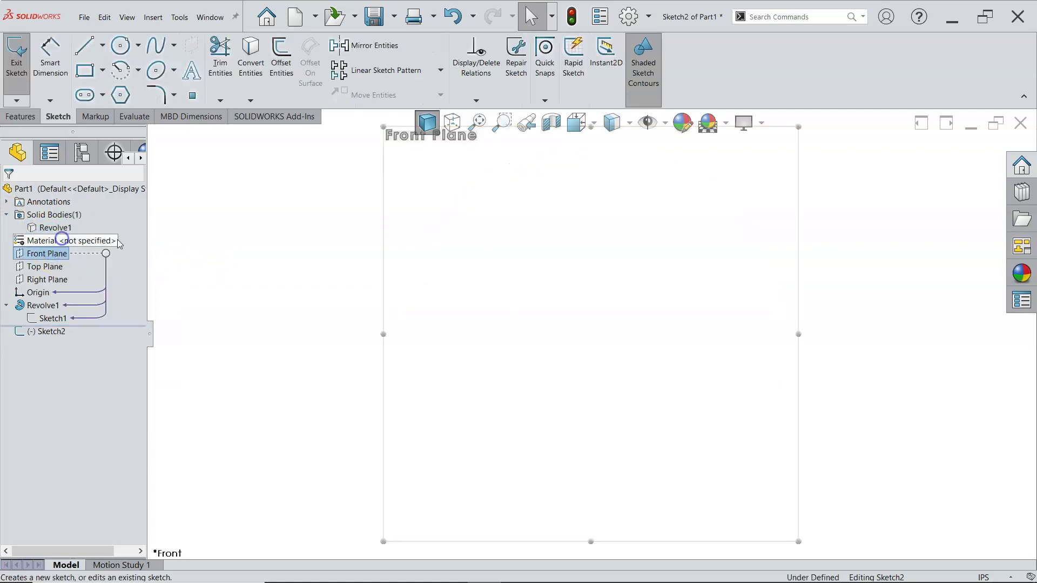
{"action": "left_click", "coordinate": [102, 48]}
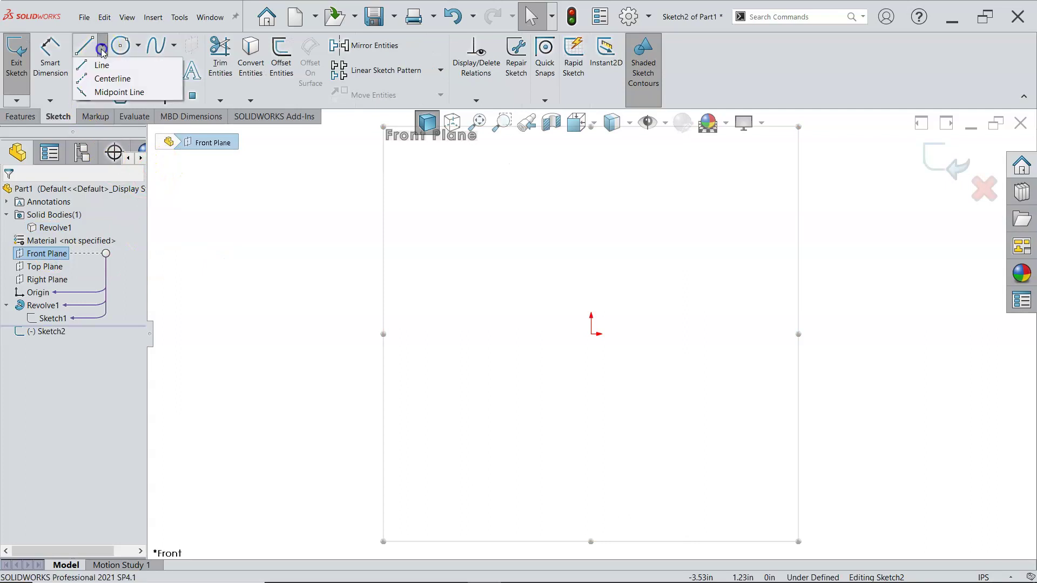
{"action": "left_click", "coordinate": [111, 79]}
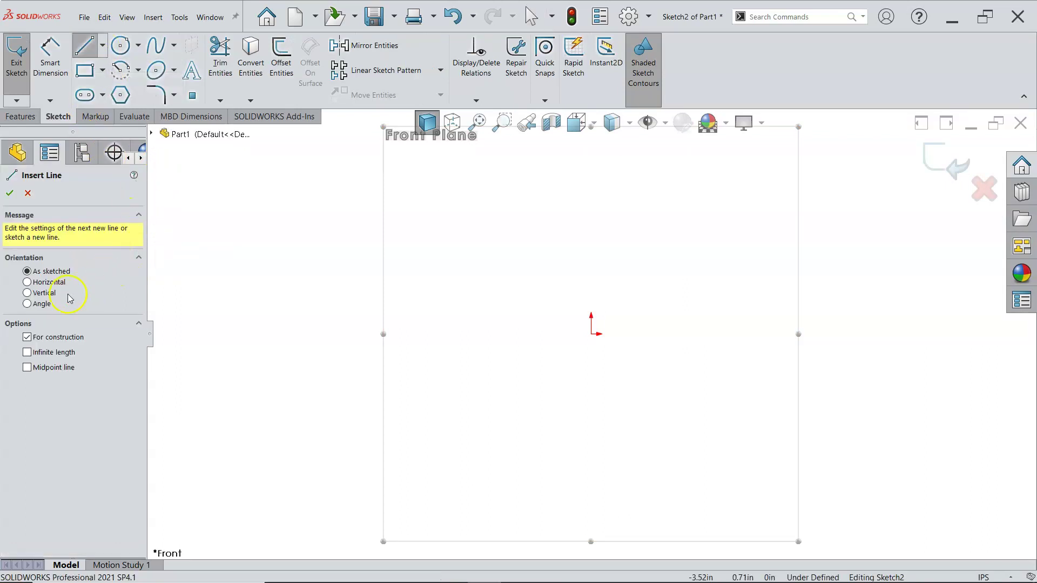
{"action": "left_click", "coordinate": [44, 293]}
{"action": "left_click", "coordinate": [54, 354]}
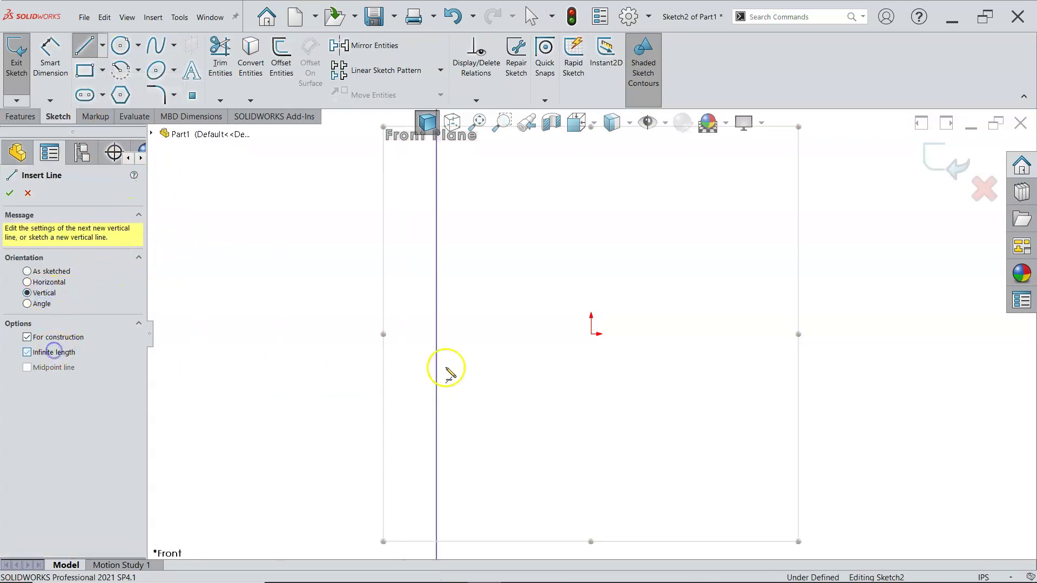
{"action": "left_click", "coordinate": [593, 335]}
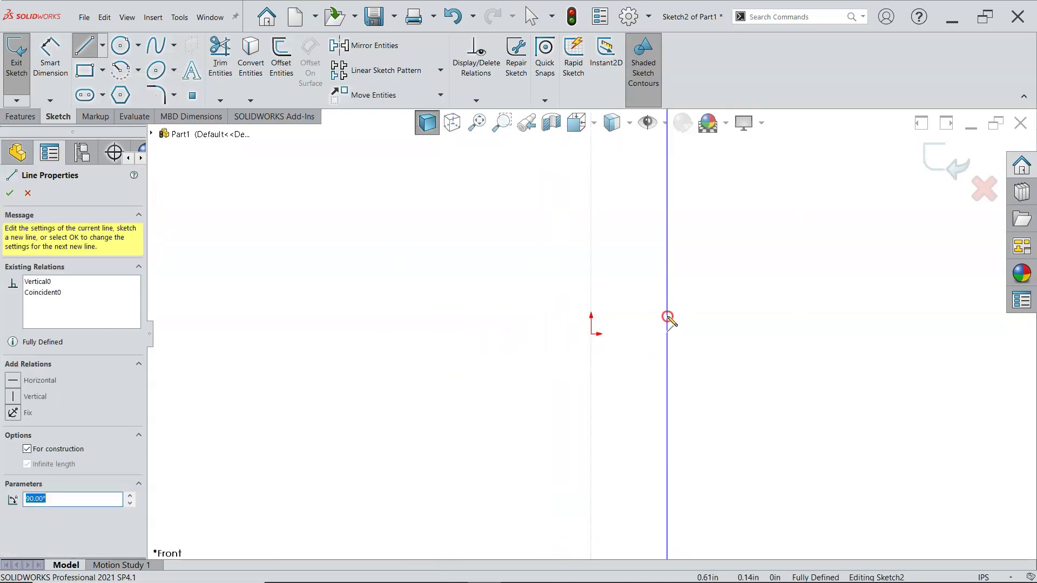
{"action": "right_click", "coordinate": [669, 317]}
{"action": "left_click", "coordinate": [697, 325]}
{"action": "left_click", "coordinate": [671, 310]}
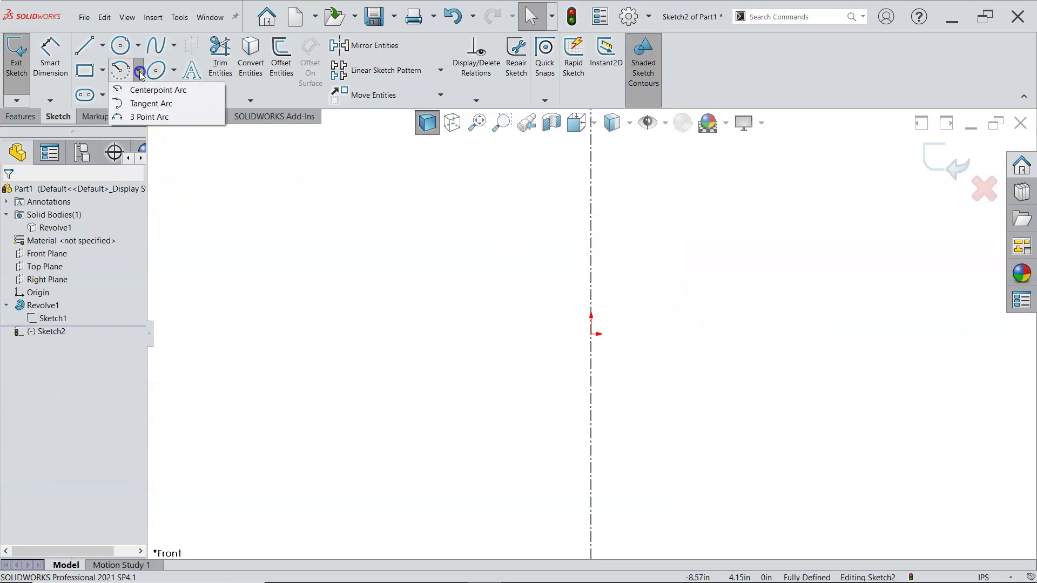
Draw a three-point arc of radius about 2.75 bulging right of the centerline
{"action": "left_click", "coordinate": [144, 117]}
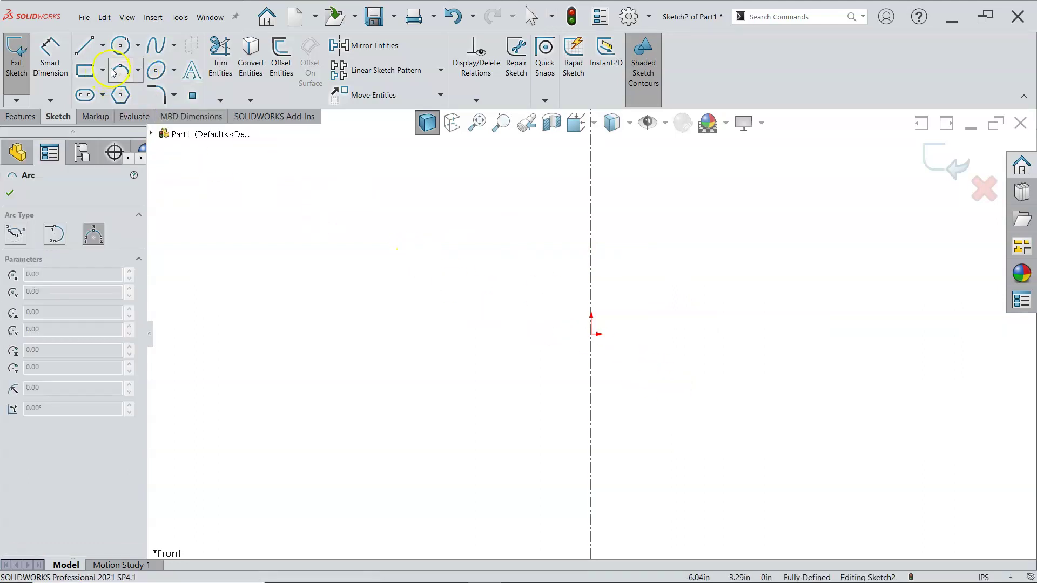
{"action": "left_click", "coordinate": [138, 71]}
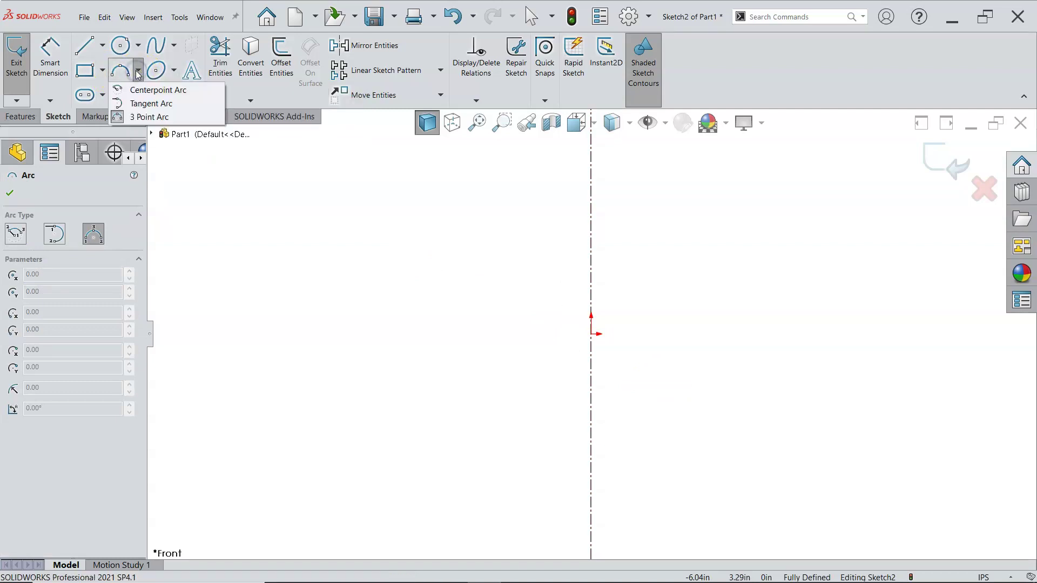
{"action": "left_click", "coordinate": [142, 117]}
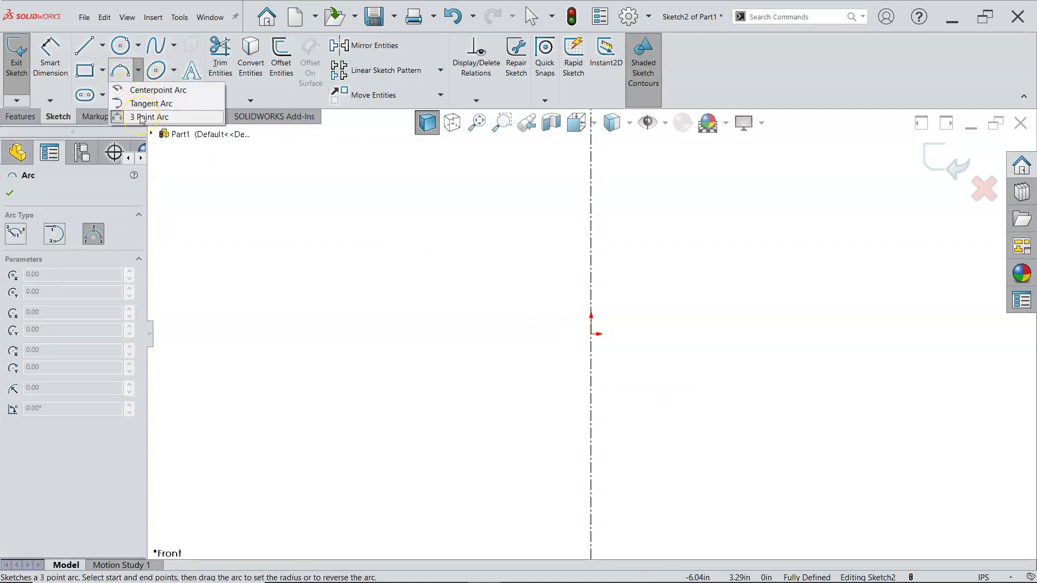
{"action": "left_click", "coordinate": [53, 233]}
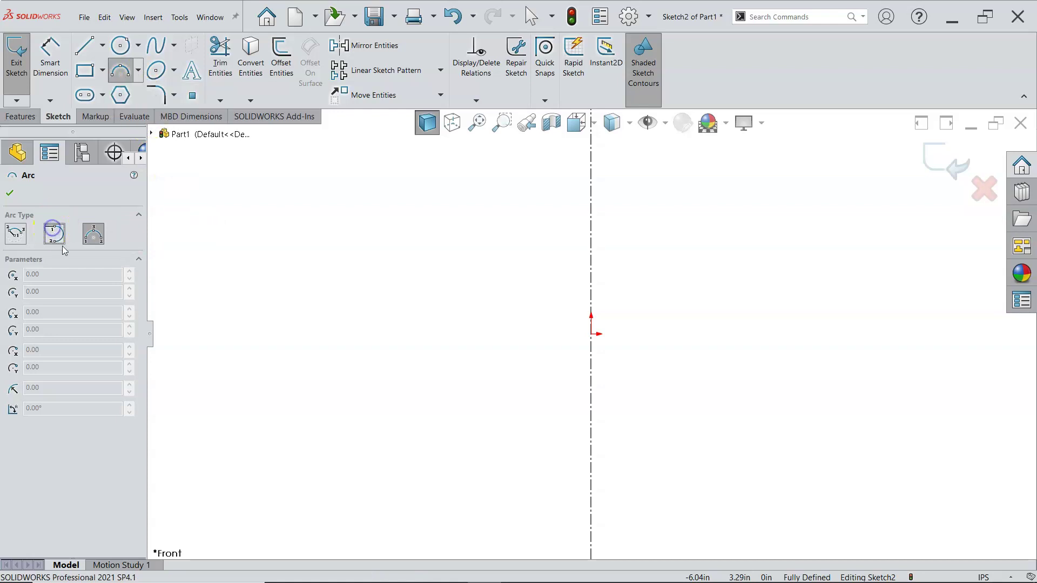
{"action": "left_click", "coordinate": [14, 233]}
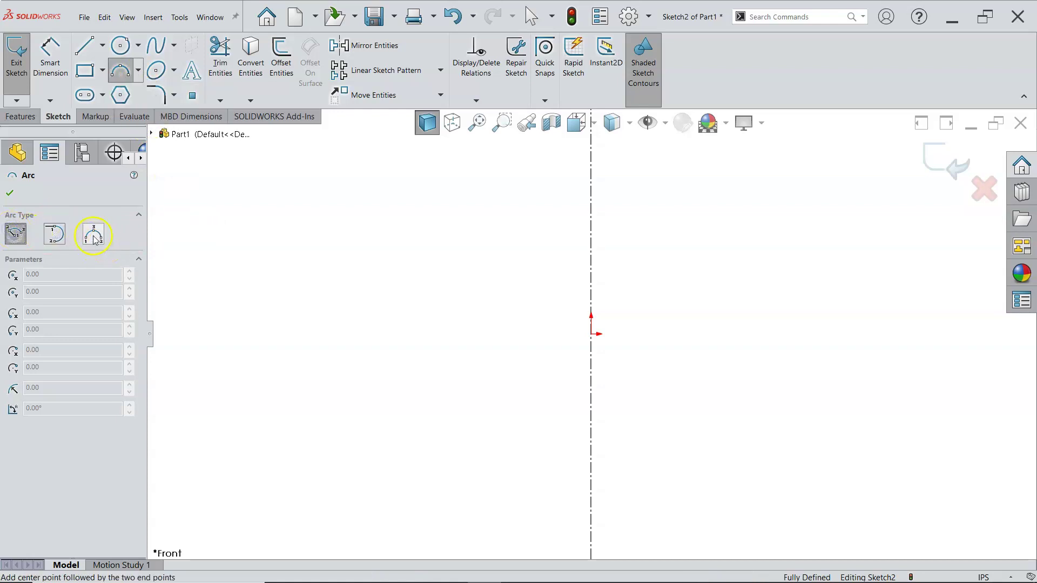
{"action": "left_click", "coordinate": [95, 237]}
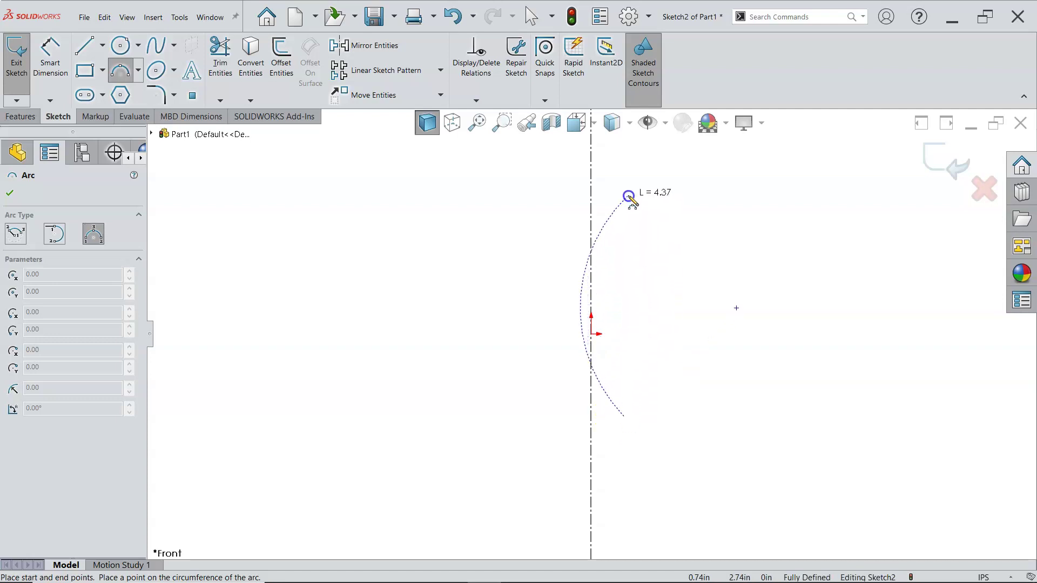
{"action": "left_click_drag", "start_coordinate": [636, 188], "coordinate": [694, 319]}
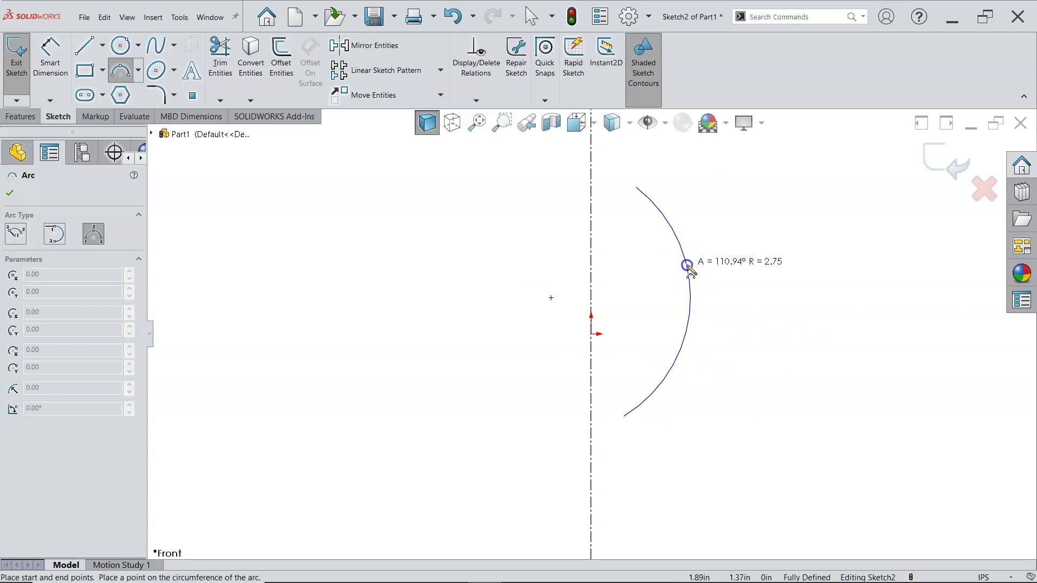
{"action": "left_click", "coordinate": [691, 271]}
Make the arc's lower endpoint coincident with the origin
{"action": "right_click", "coordinate": [747, 274]}
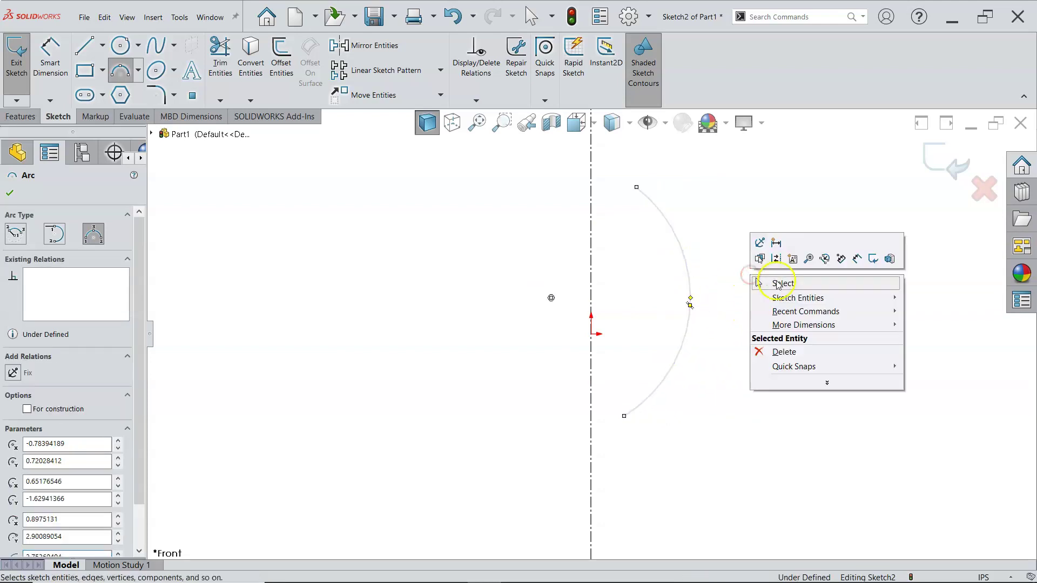
{"action": "left_click", "coordinate": [781, 283]}
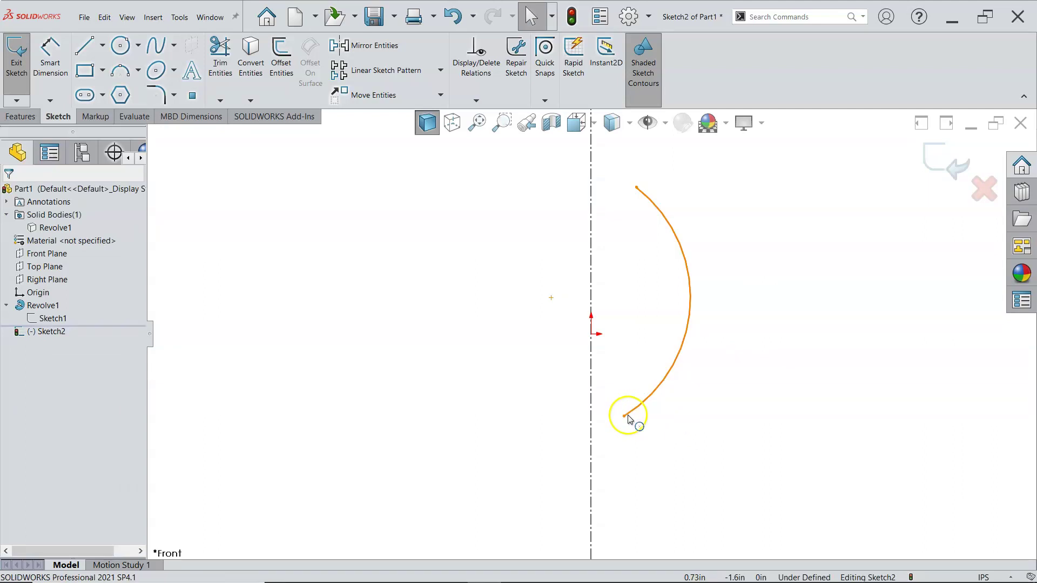
{"action": "left_click", "coordinate": [628, 419]}
{"action": "left_click", "coordinate": [625, 417]}
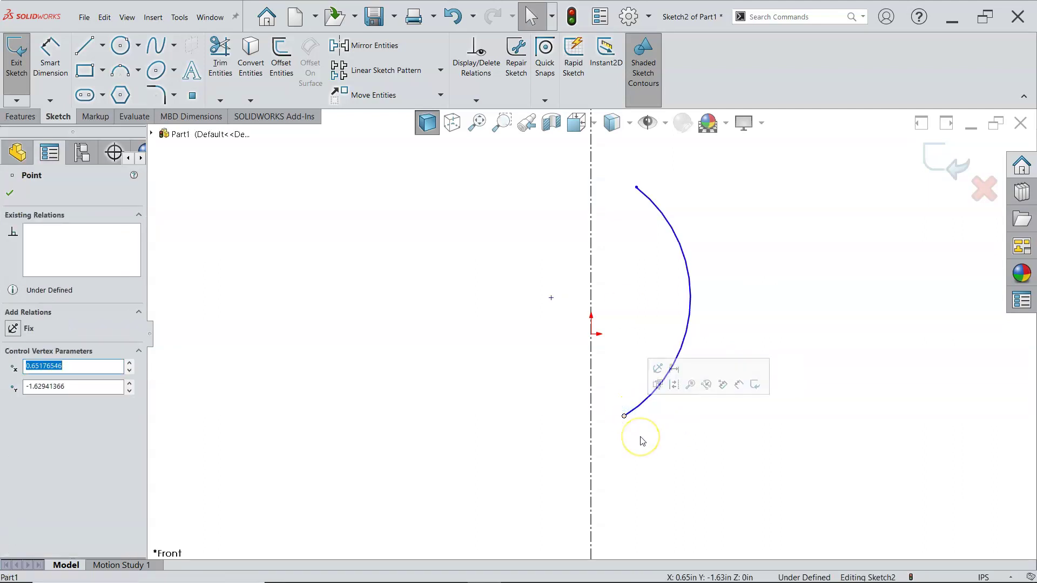
{"action": "left_click", "coordinate": [643, 441]}
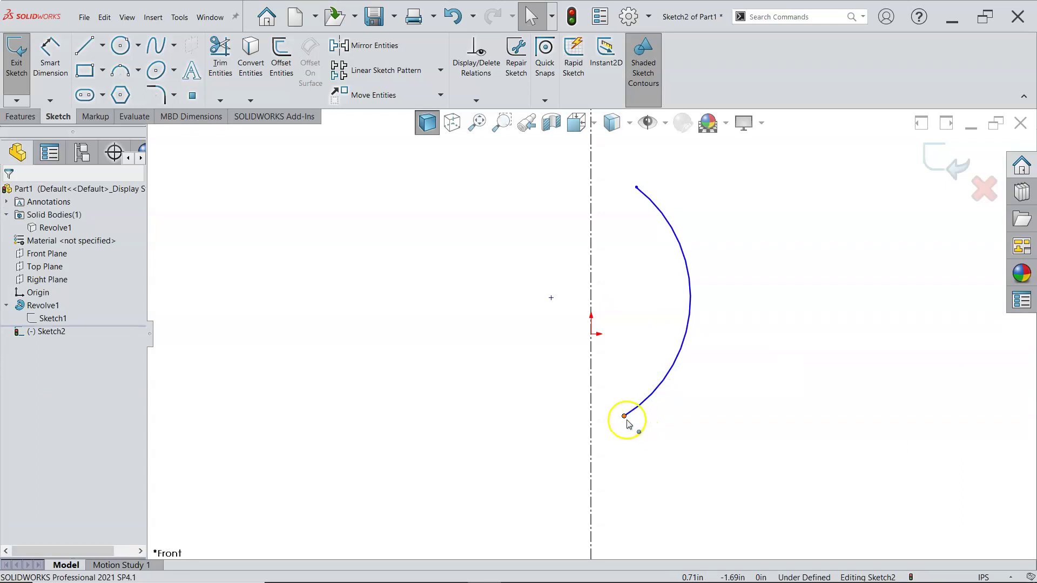
{"action": "left_click", "coordinate": [625, 417]}
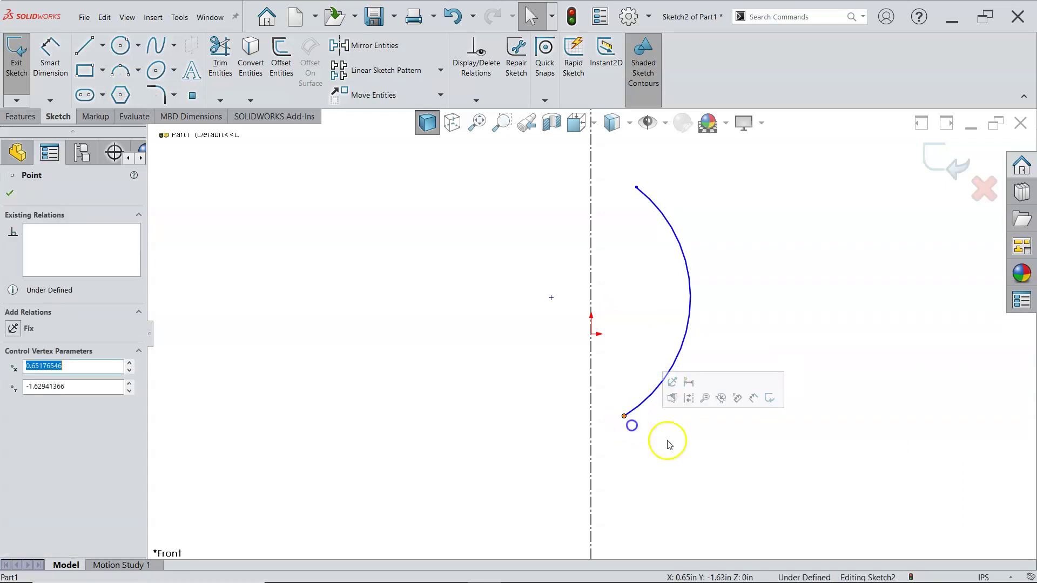
{"action": "left_click", "coordinate": [592, 334], "text": "ctrl"}
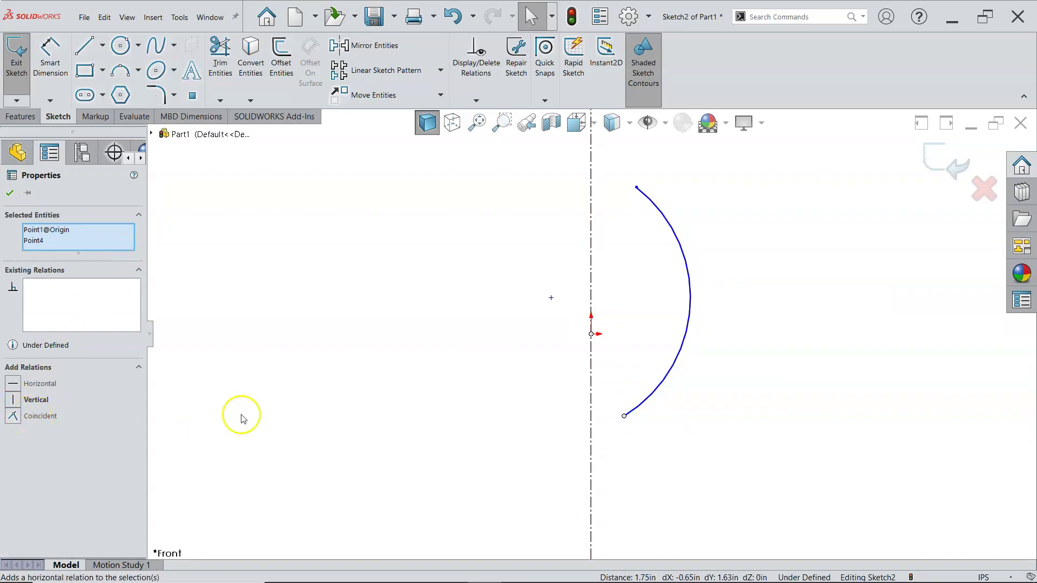
{"action": "left_click", "coordinate": [15, 416]}
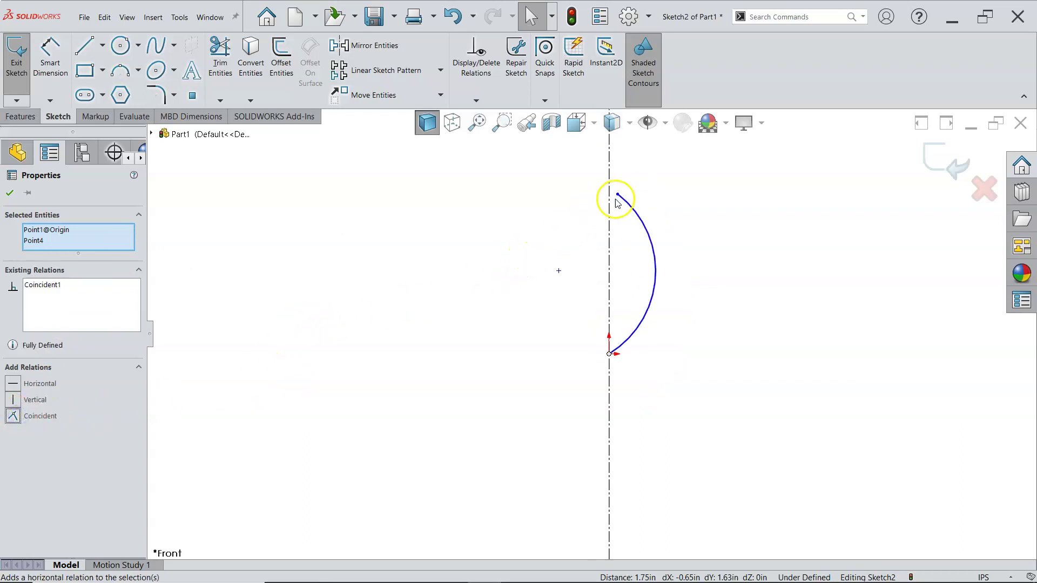
Make the arc's upper endpoint coincident with the vertical centerline
{"action": "left_click", "coordinate": [617, 194]}
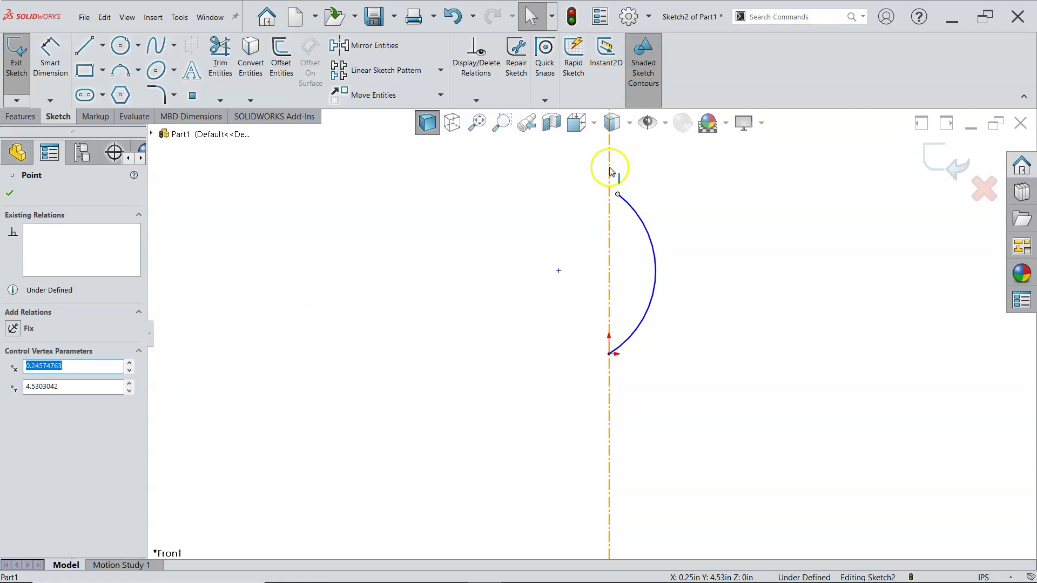
{"action": "left_click", "coordinate": [609, 170], "text": "ctrl"}
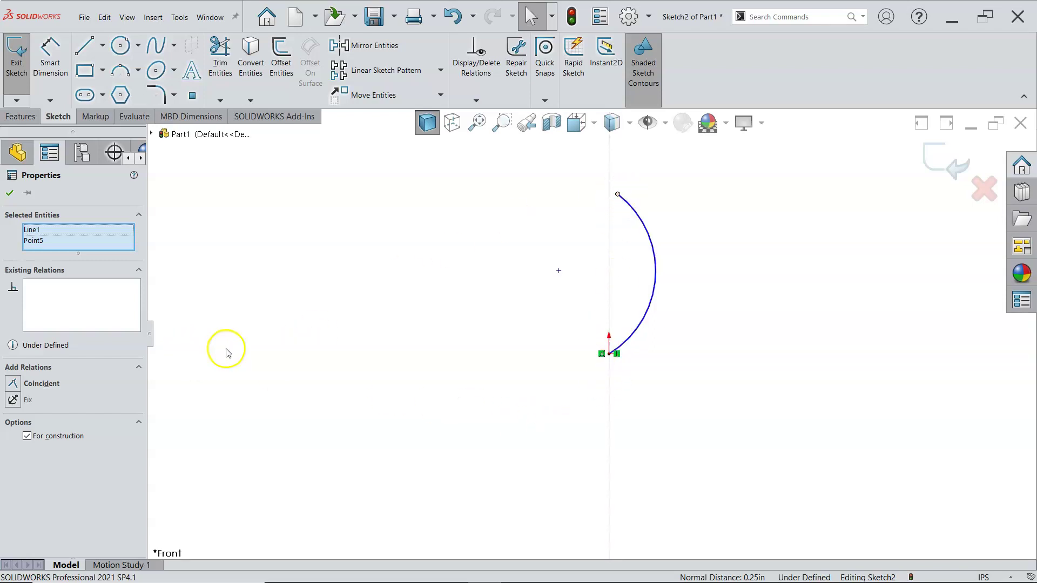
{"action": "left_click", "coordinate": [13, 383]}
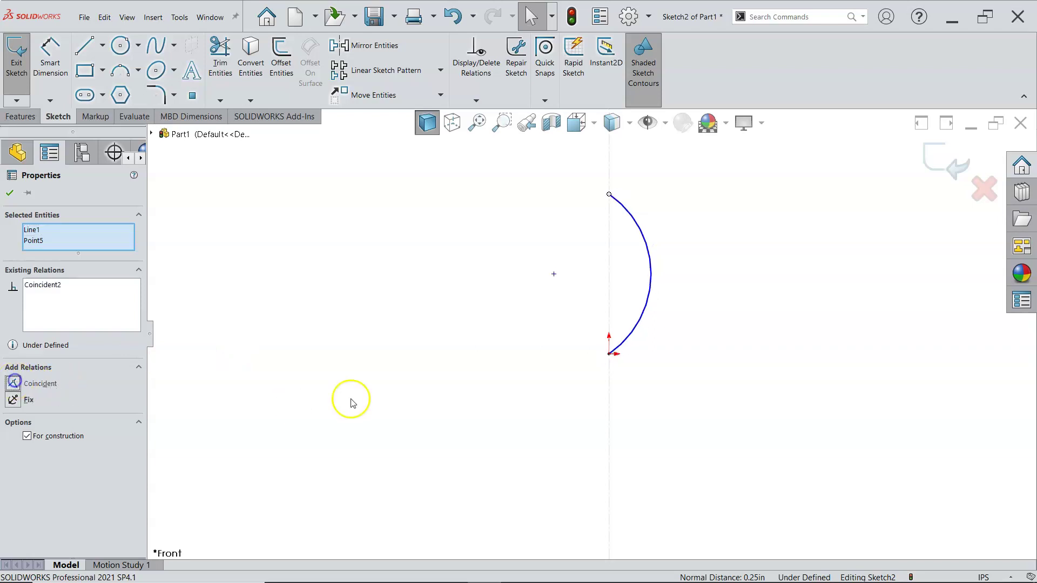
{"action": "left_click", "coordinate": [380, 376]}
Add a radius dimension to the arc and set it to R3.00 in
{"action": "right_click", "coordinate": [398, 311]}
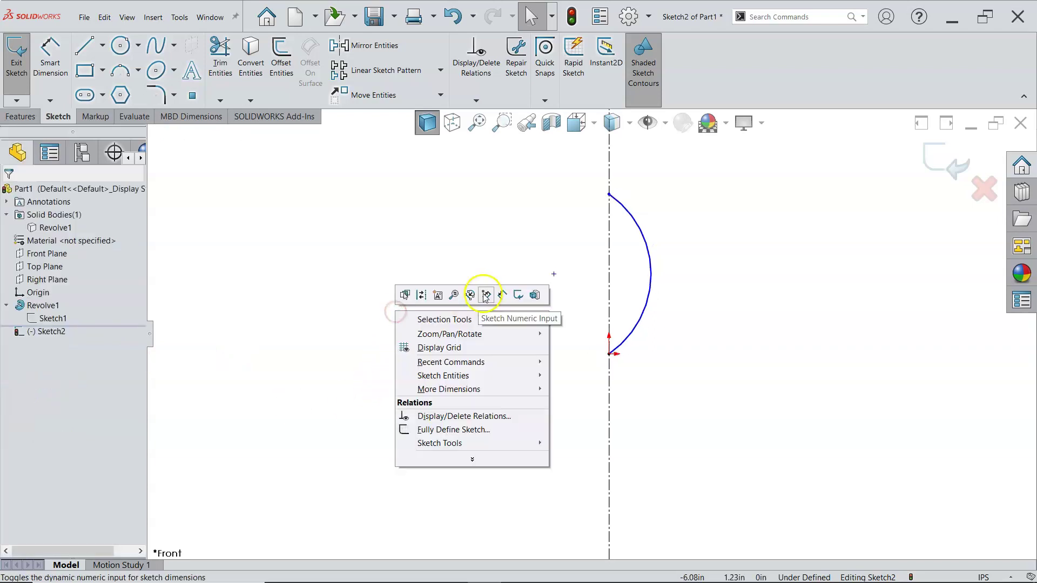
{"action": "left_click", "coordinate": [503, 296]}
{"action": "left_click", "coordinate": [650, 267]}
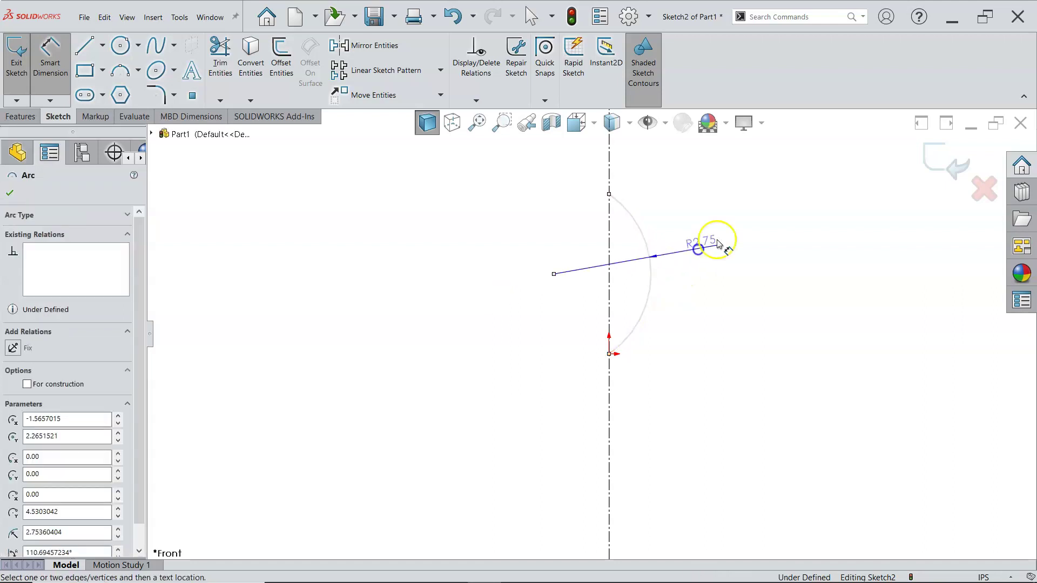
{"action": "left_click", "coordinate": [755, 212]}
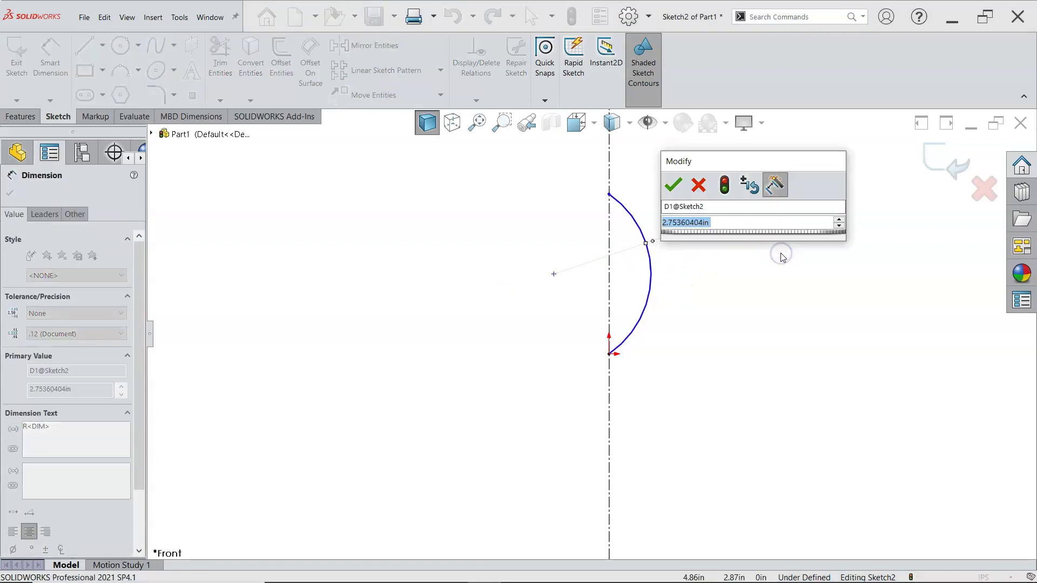
{"action": "type", "text": "2"}
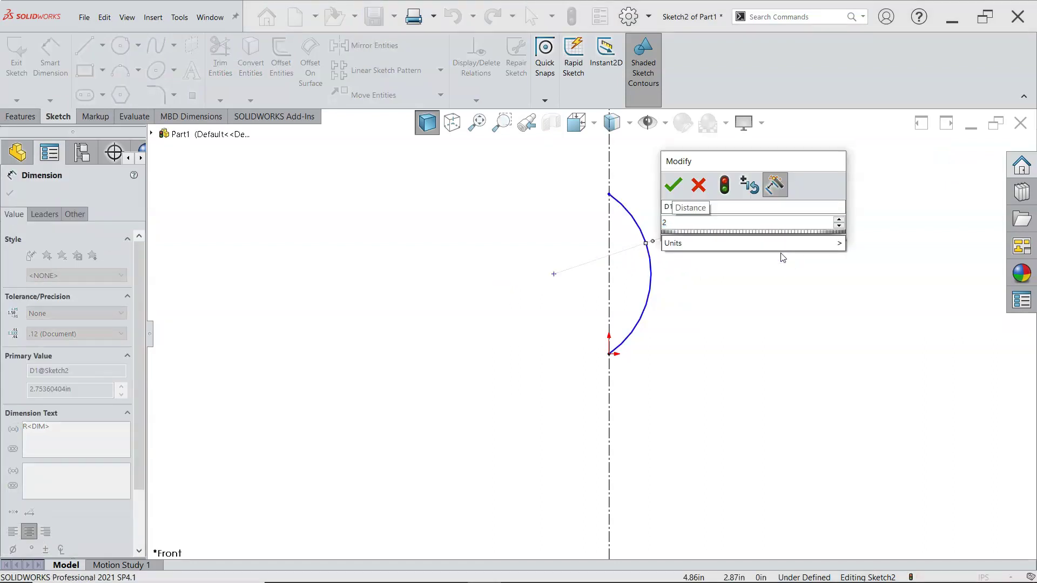
{"action": "key", "text": "BackSpace"}
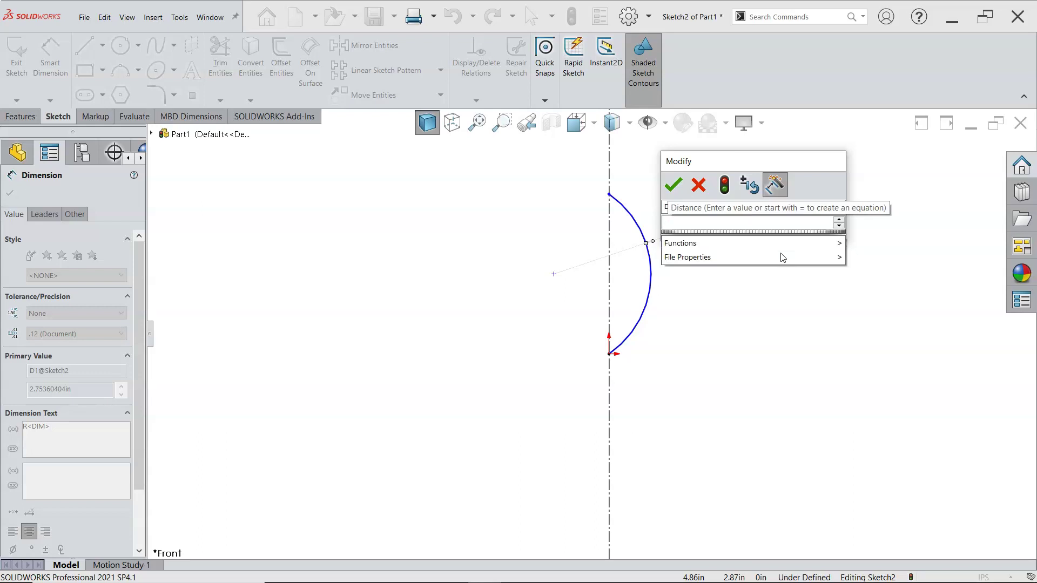
{"action": "type", "text": "3"}
{"action": "key", "text": "Return"}
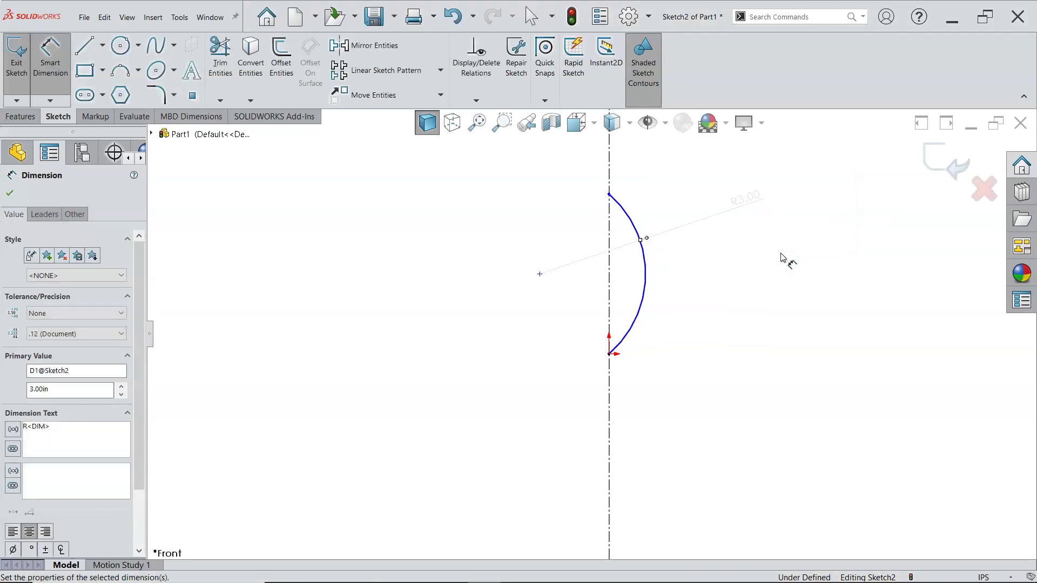
{"action": "right_click", "coordinate": [435, 260]}
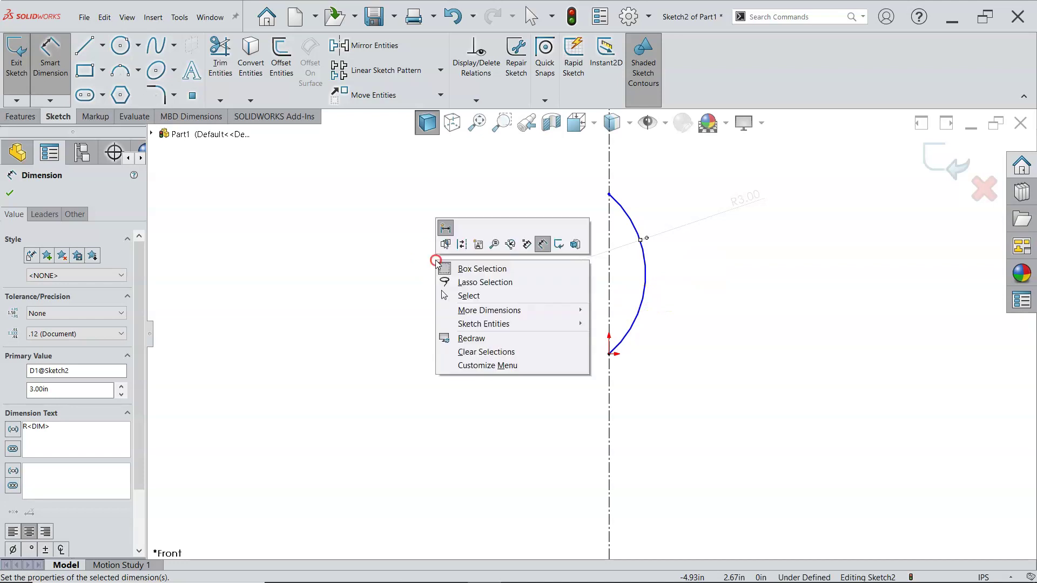
{"action": "left_click", "coordinate": [467, 296]}
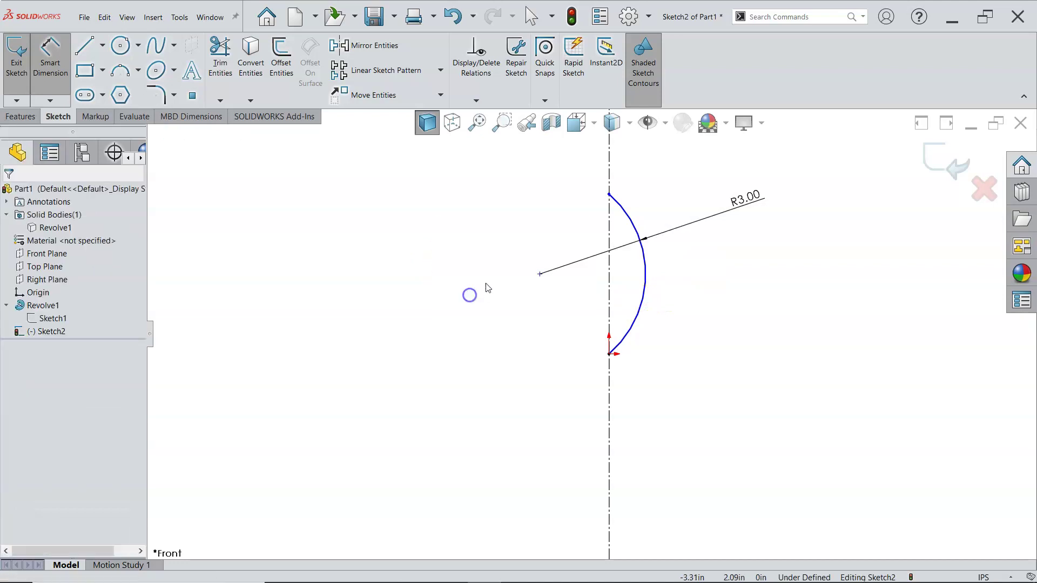
Drag the arc's top end and centre point onto the centreline, then select the centre point with the centreline
{"action": "left_click", "coordinate": [539, 274]}
{"action": "left_click", "coordinate": [563, 247]}
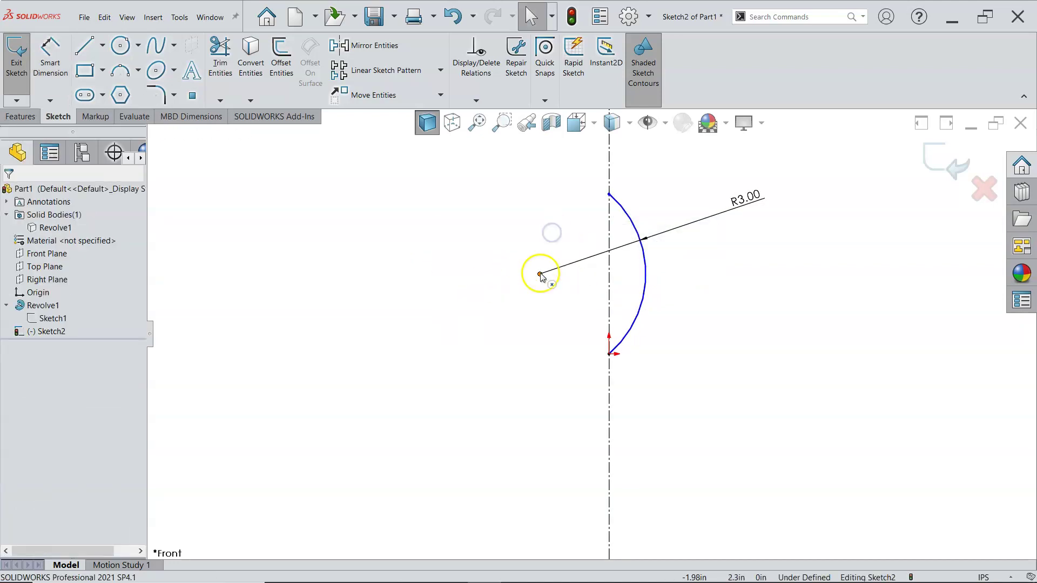
{"action": "mouse_move", "coordinate": [538, 274]}
{"action": "left_mouse_down"}
{"action": "mouse_move", "coordinate": [590, 224]}
{"action": "mouse_move", "coordinate": [450, 268]}
{"action": "mouse_move", "coordinate": [647, 243]}
{"action": "left_mouse_up"}
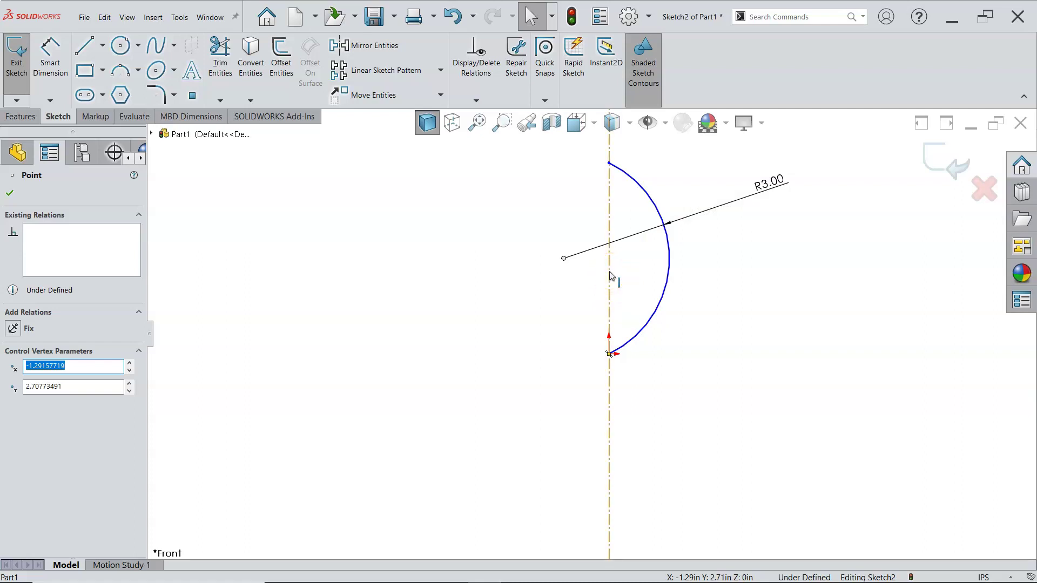
{"action": "left_click_drag", "start_coordinate": [610, 272], "coordinate": [617, 157]}
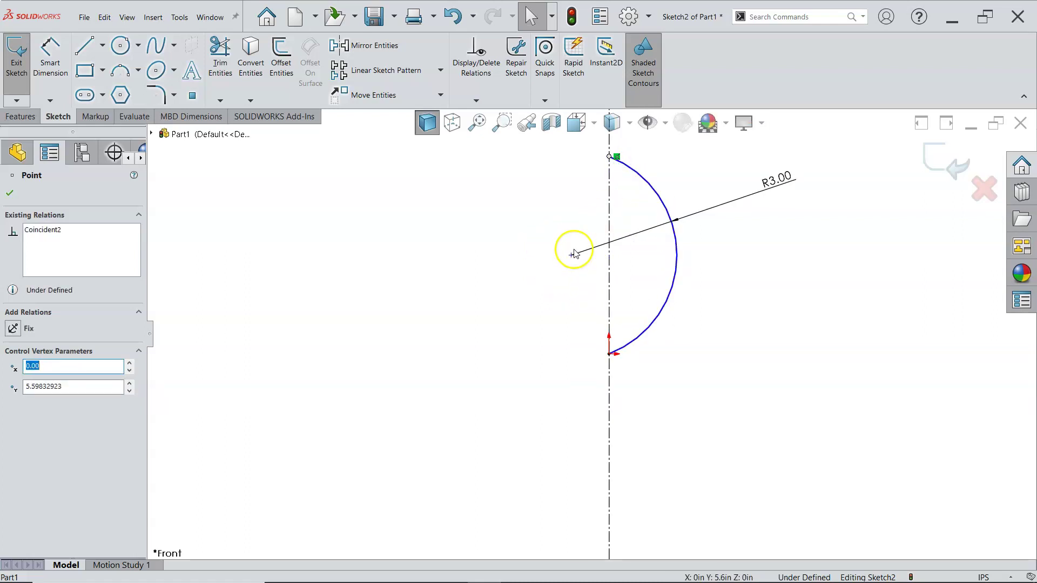
{"action": "mouse_move", "coordinate": [571, 255]}
{"action": "left_mouse_down"}
{"action": "mouse_move", "coordinate": [590, 238]}
{"action": "mouse_move", "coordinate": [630, 236]}
{"action": "left_mouse_up"}
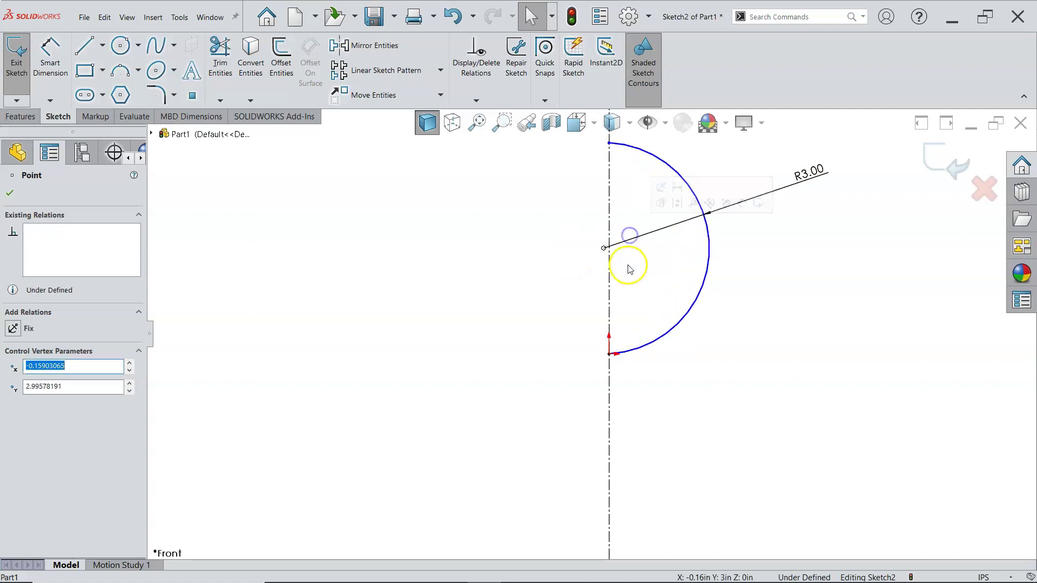
{"action": "left_click", "coordinate": [627, 267]}
{"action": "left_click", "coordinate": [604, 249]}
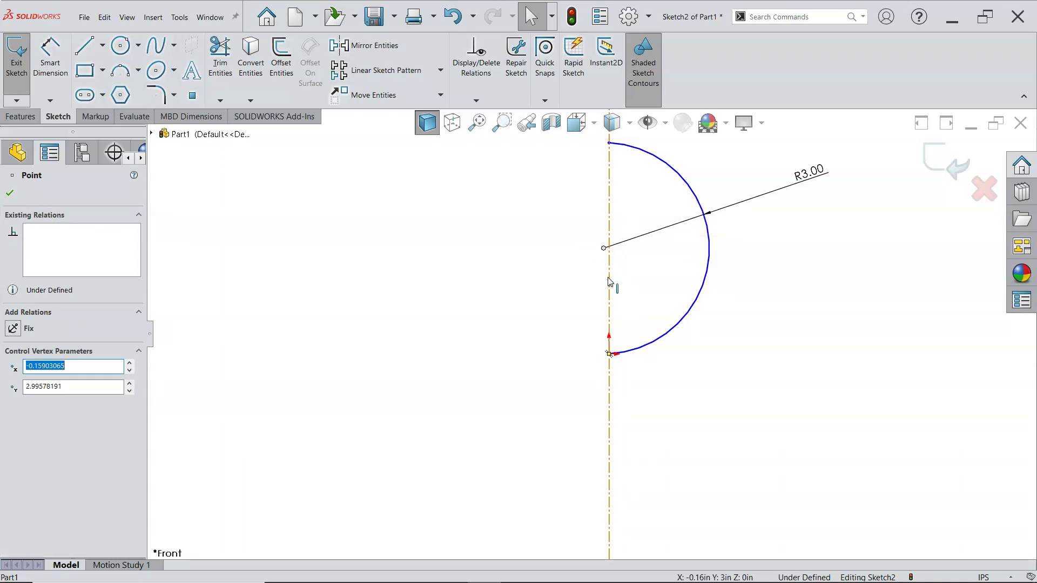
{"action": "left_click", "coordinate": [604, 261]}
{"action": "left_click", "coordinate": [612, 275], "text": "ctrl"}
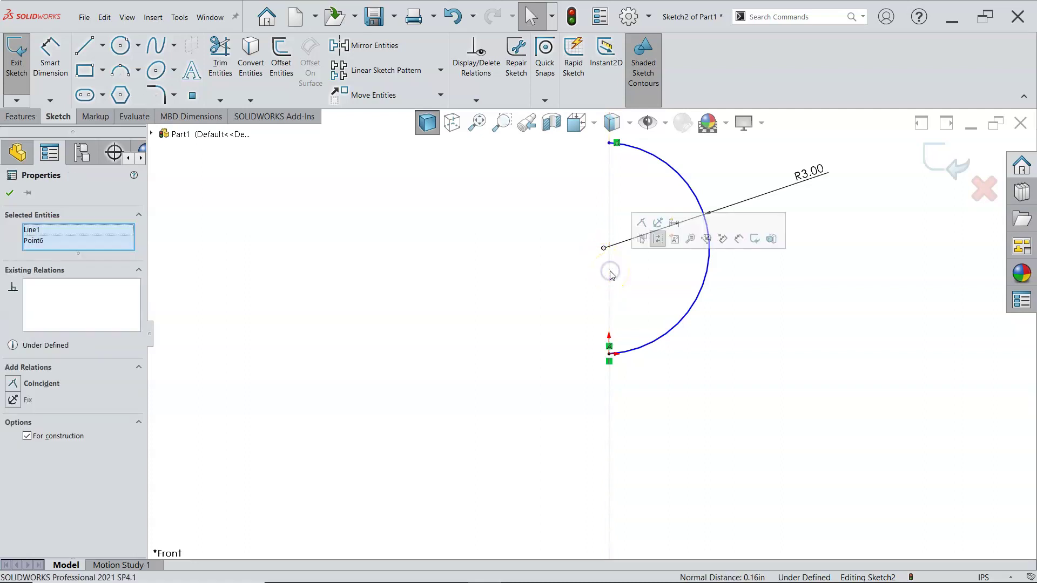
Make the arc centre coincident with the centreline and close the half-circle with a 6.00 in vertical line
{"action": "left_click", "coordinate": [543, 260]}
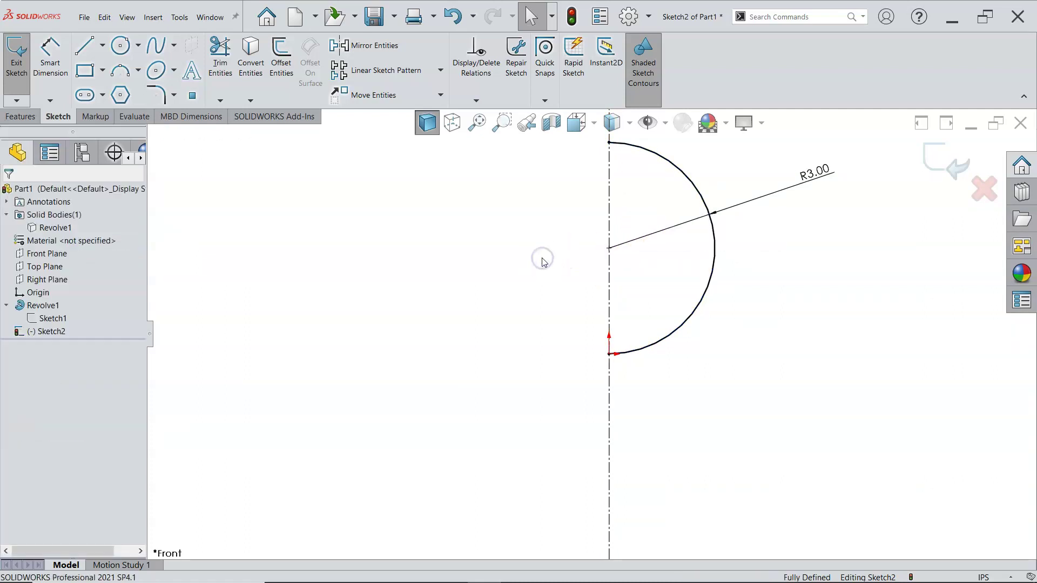
{"action": "left_click", "coordinate": [84, 45]}
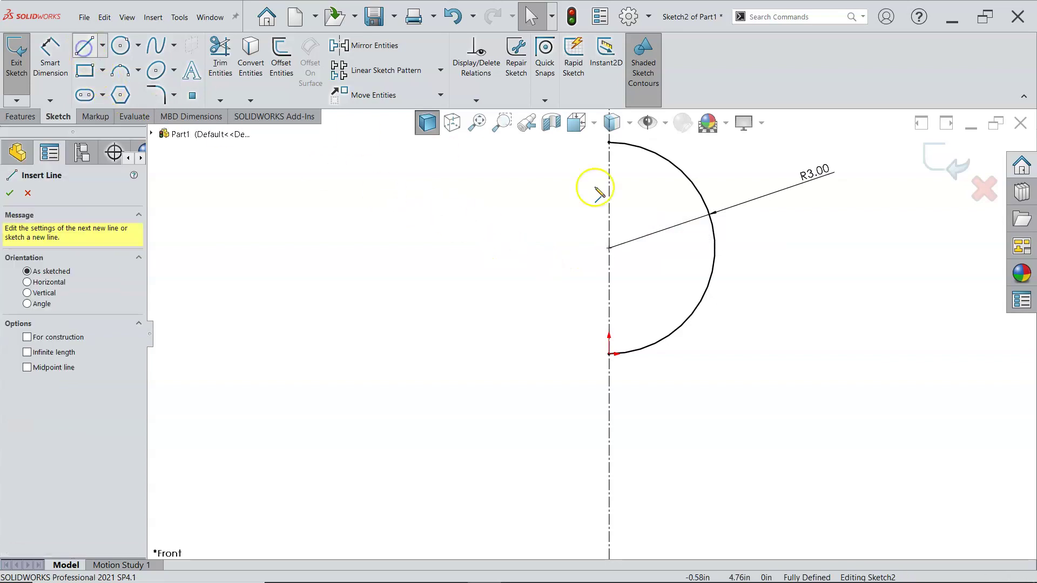
{"action": "left_click", "coordinate": [609, 143]}
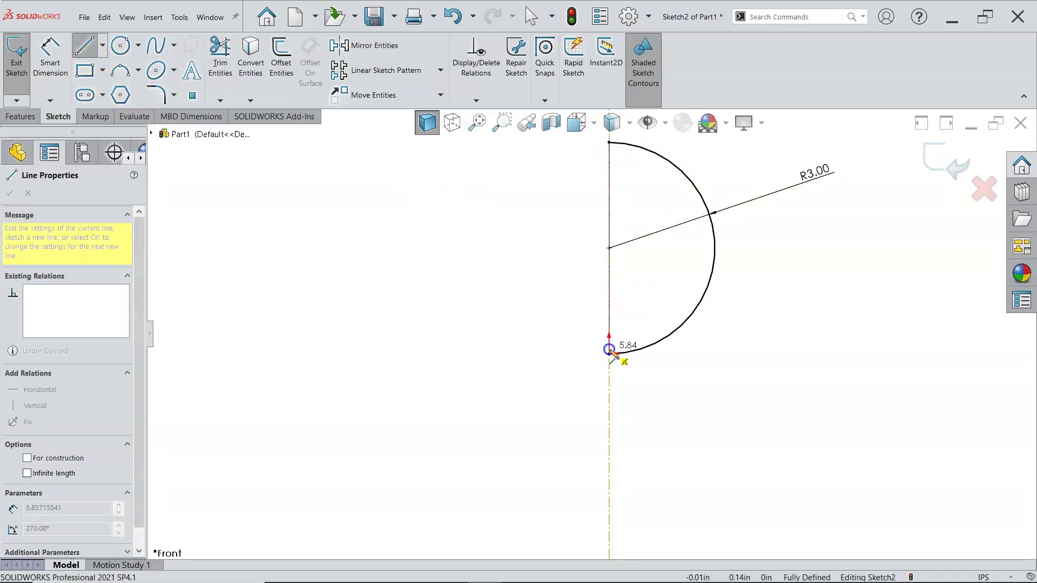
{"action": "left_click", "coordinate": [609, 350]}
{"action": "right_click", "coordinate": [501, 252]}
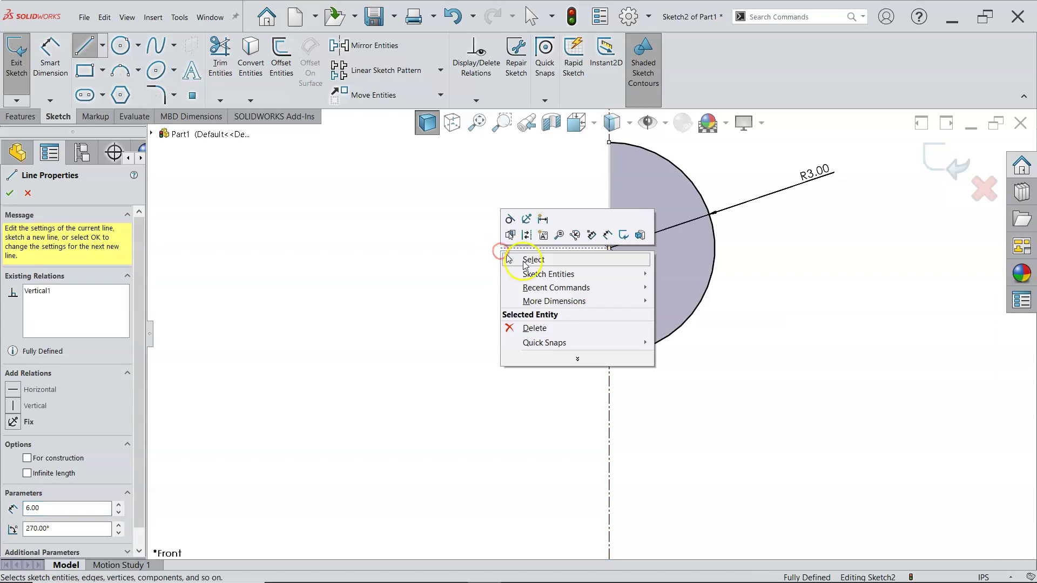
{"action": "left_click", "coordinate": [525, 265]}
Turn on shaded display for the closed sketch contour
{"action": "scroll", "coordinate": [594, 200], "scroll_direction": "down", "scroll_amount": 2}
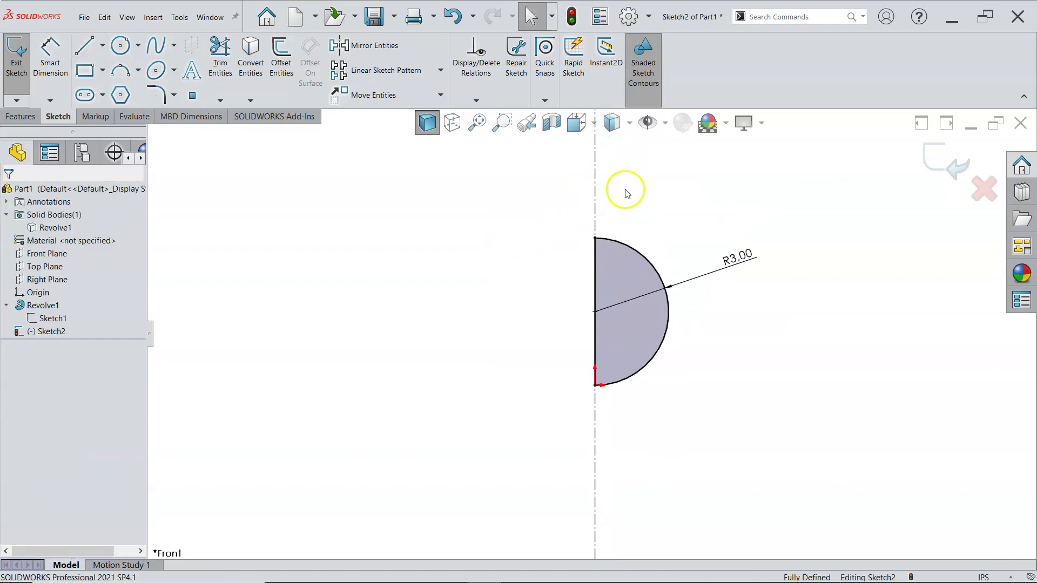
{"action": "left_click", "coordinate": [641, 82]}
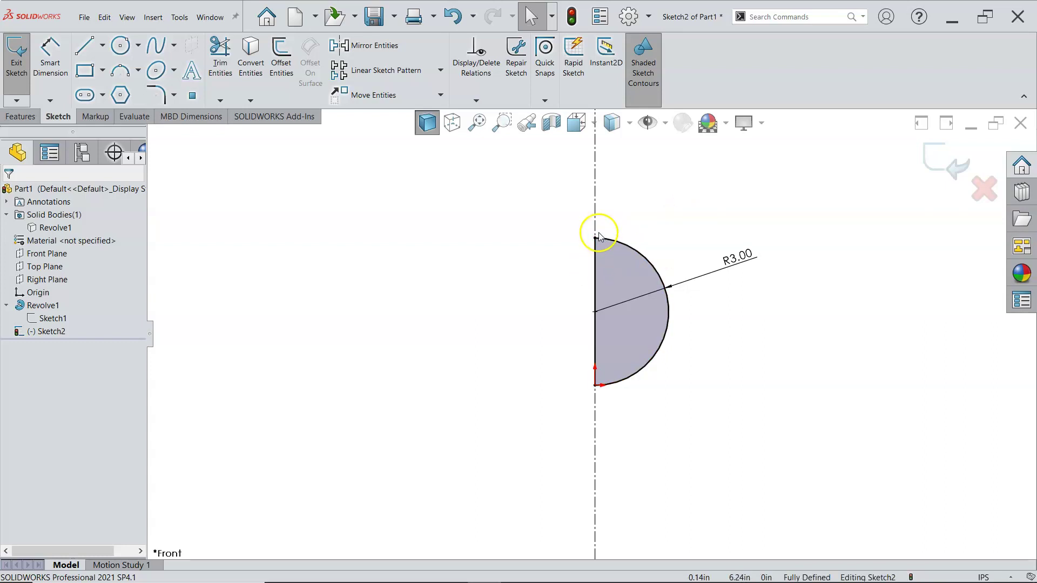
{"action": "scroll", "coordinate": [611, 270], "scroll_direction": "down", "scroll_amount": 1}
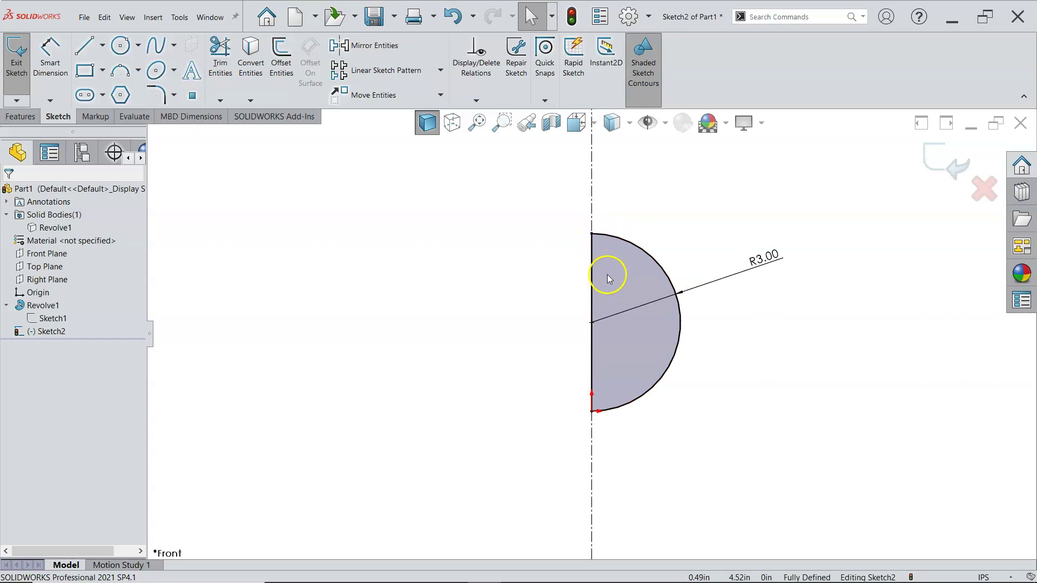
Revolve the half-circle 360° about Line1 into a separate sphere body, Revolve2
{"action": "left_click", "coordinate": [19, 117]}
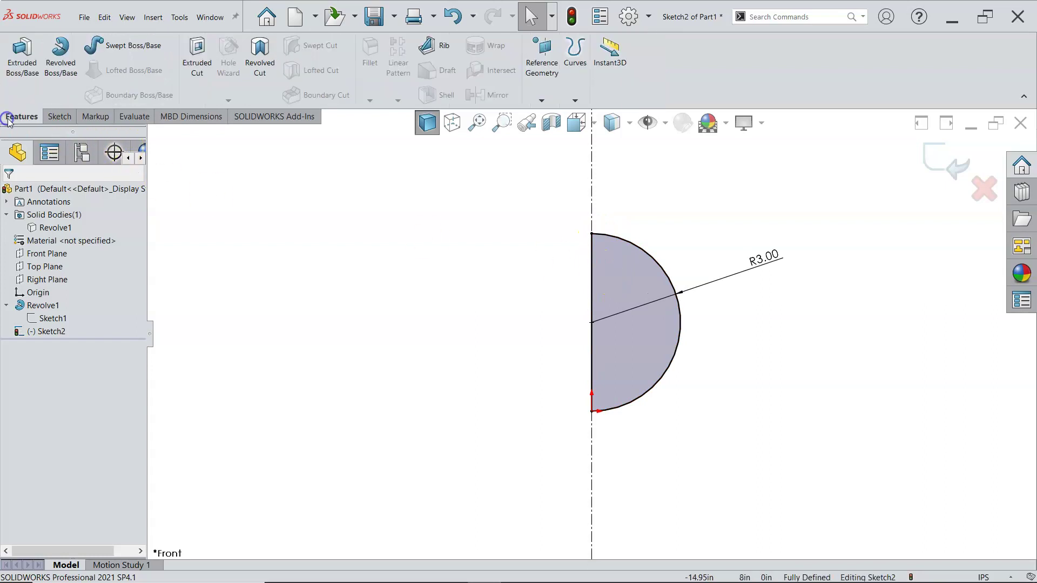
{"action": "left_click", "coordinate": [60, 54]}
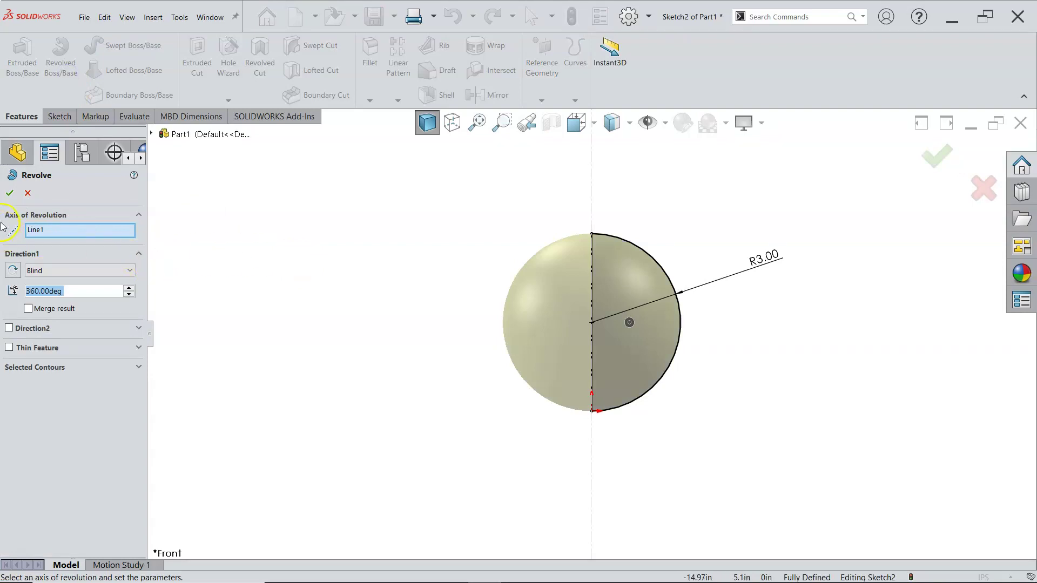
{"action": "left_click", "coordinate": [8, 196]}
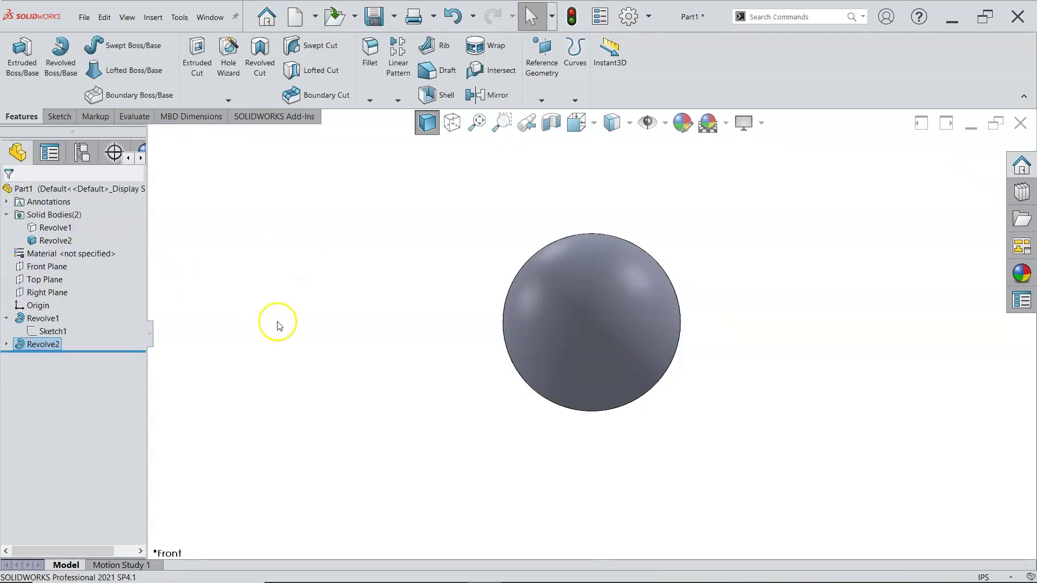
{"action": "mouse_move", "coordinate": [391, 311]}
{"action": "middle_mouse_down"}
{"action": "mouse_move", "coordinate": [435, 308]}
{"action": "mouse_move", "coordinate": [421, 350]}
{"action": "mouse_move", "coordinate": [467, 265]}
{"action": "middle_mouse_up"}
{"action": "scroll", "coordinate": [569, 280], "scroll_direction": "down", "scroll_amount": 2}
{"action": "mouse_move", "coordinate": [569, 281]}
{"action": "middle_mouse_down"}
{"action": "mouse_move", "coordinate": [606, 313]}
{"action": "mouse_move", "coordinate": [607, 275]}
{"action": "mouse_move", "coordinate": [566, 193]}
{"action": "mouse_move", "coordinate": [606, 233]}
{"action": "mouse_move", "coordinate": [616, 162]}
{"action": "middle_mouse_up"}
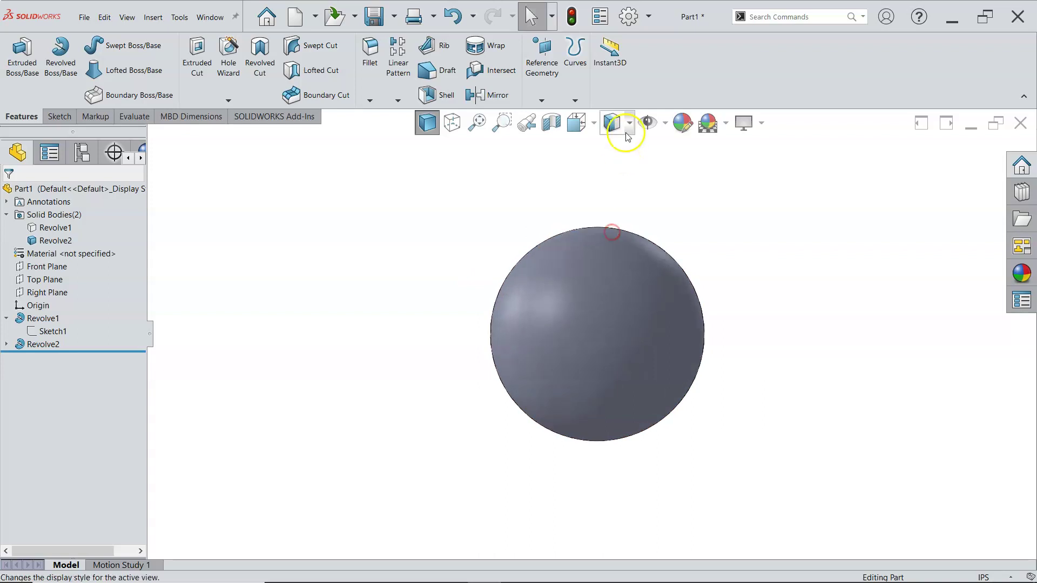
Show the origins and view the spheres from the front
{"action": "left_click", "coordinate": [666, 124]}
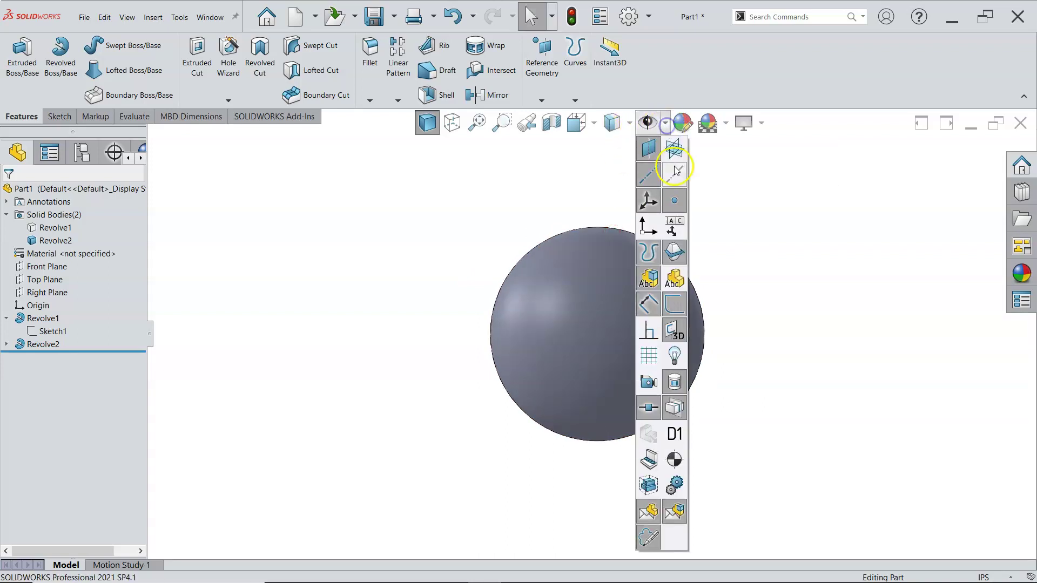
{"action": "left_click", "coordinate": [648, 231]}
{"action": "left_click", "coordinate": [749, 269]}
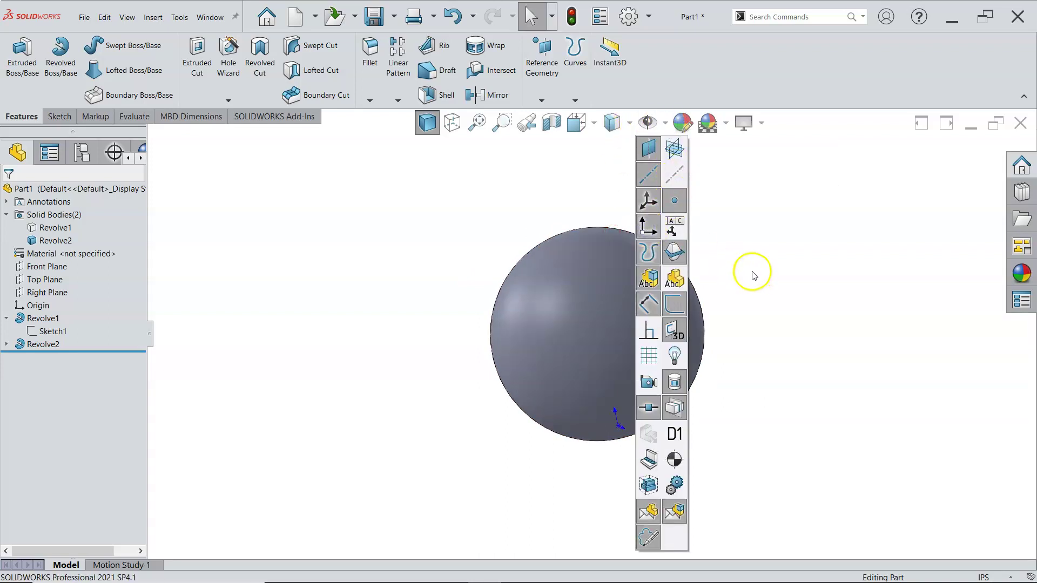
{"action": "middle_click_drag", "start_coordinate": [740, 270], "coordinate": [777, 176]}
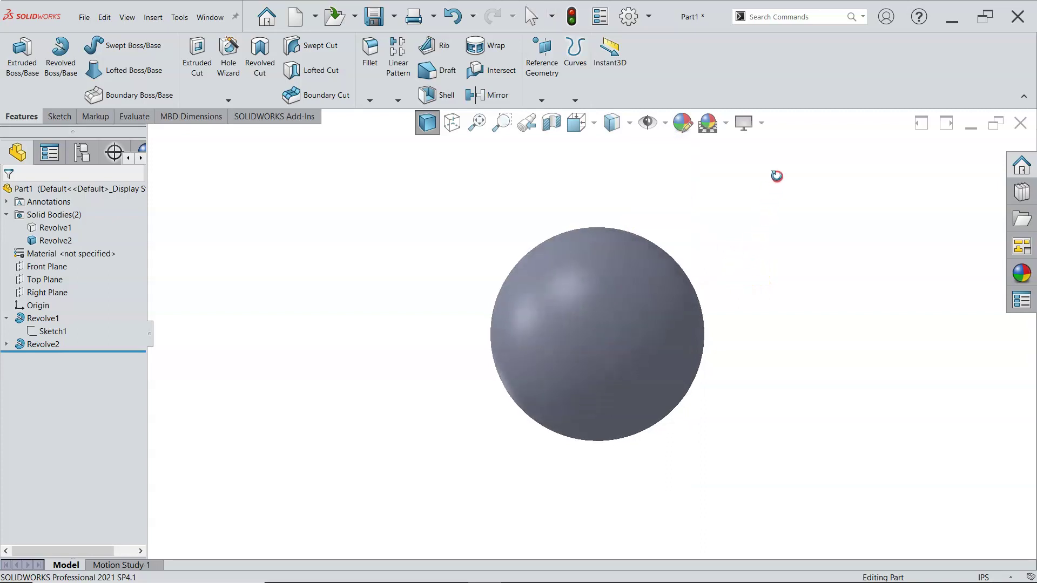
{"action": "scroll", "coordinate": [732, 265], "scroll_direction": "up", "scroll_amount": 2}
{"action": "mouse_move", "coordinate": [731, 266]}
{"action": "middle_mouse_down"}
{"action": "mouse_move", "coordinate": [764, 254]}
{"action": "mouse_move", "coordinate": [815, 190]}
{"action": "mouse_move", "coordinate": [694, 312]}
{"action": "mouse_move", "coordinate": [753, 310]}
{"action": "mouse_move", "coordinate": [812, 251]}
{"action": "middle_mouse_up"}
{"action": "left_click", "coordinate": [741, 348]}
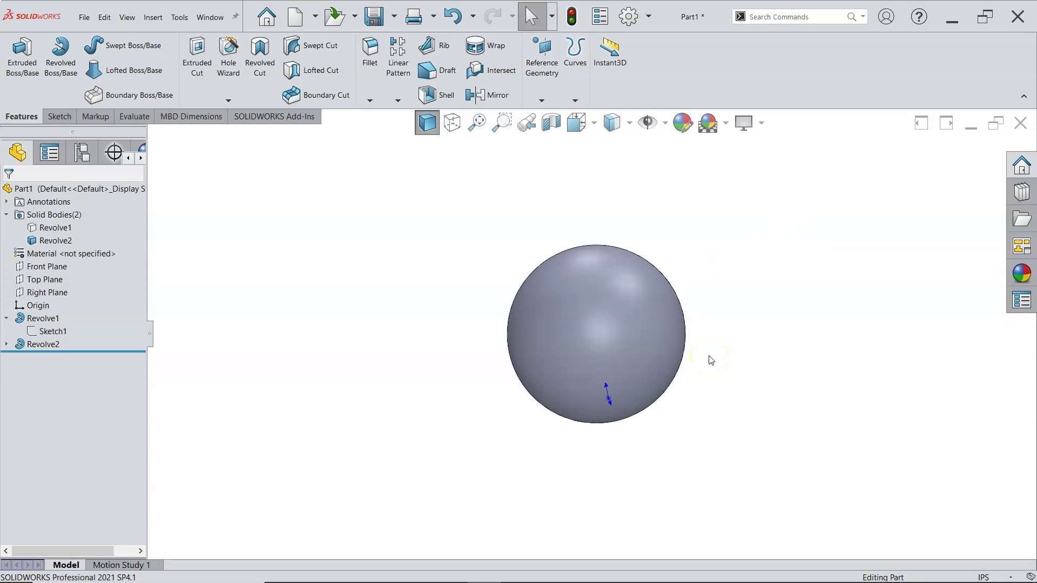
{"action": "key", "text": "ctrl+1"}
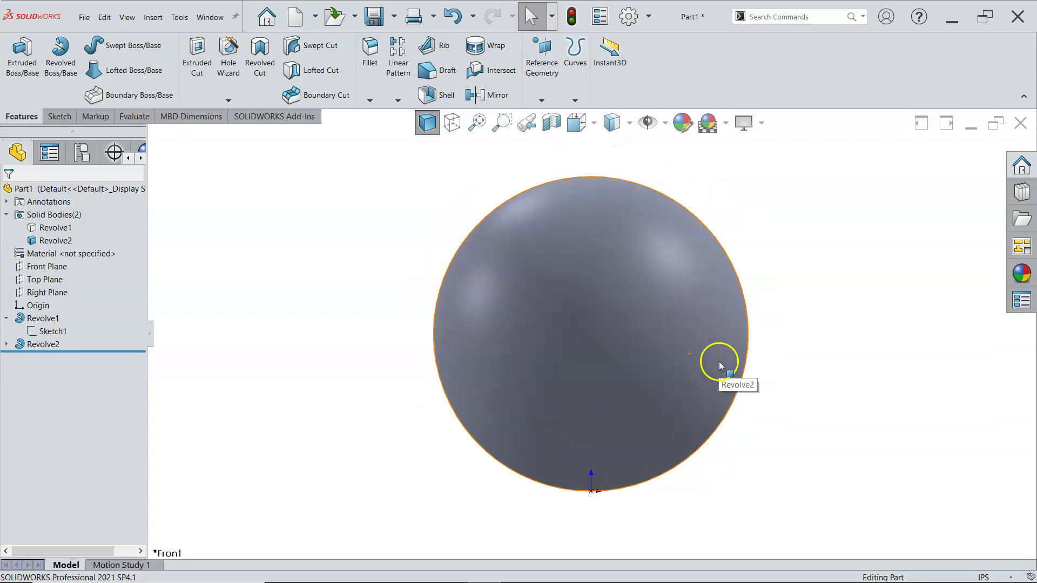
{"action": "mouse_move", "coordinate": [805, 358]}
{"action": "middle_mouse_down"}
{"action": "mouse_move", "coordinate": [762, 382]}
{"action": "mouse_move", "coordinate": [759, 412]}
{"action": "middle_mouse_up"}
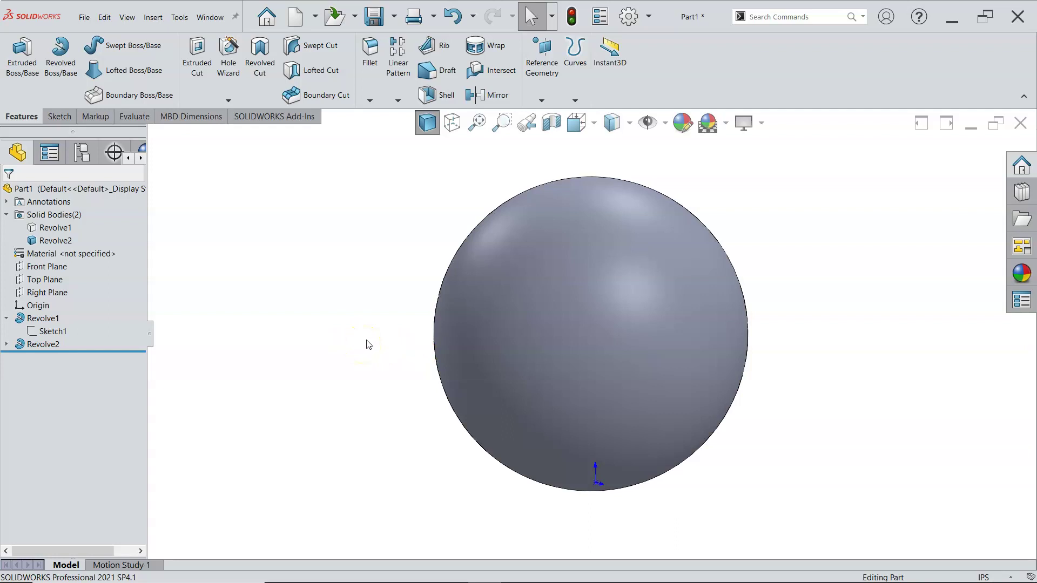
Hide the Revolve2 body and start a new sketch on the Front Plane
{"action": "right_click", "coordinate": [54, 241]}
{"action": "left_click", "coordinate": [64, 210]}
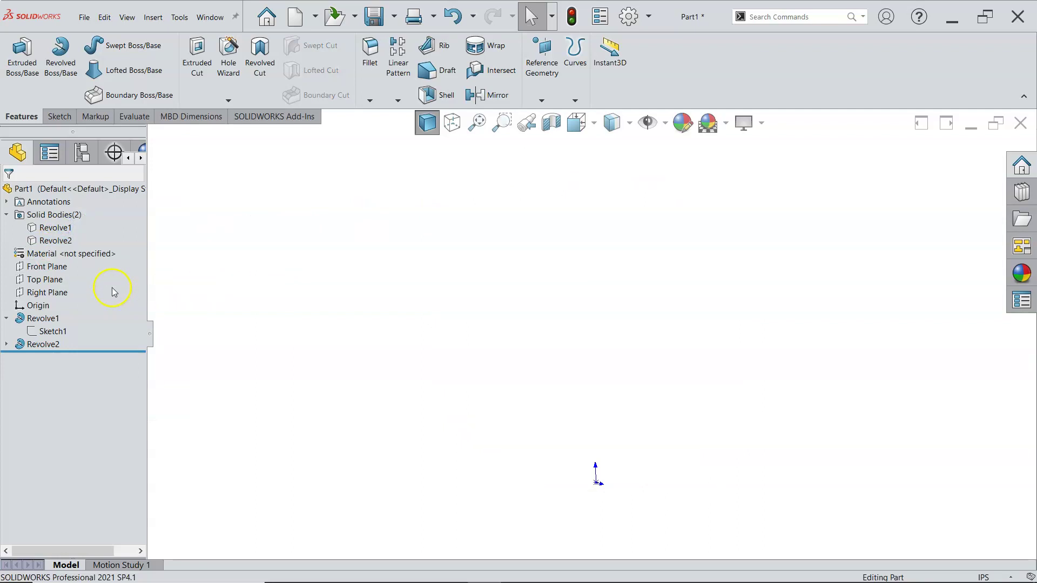
{"action": "left_click", "coordinate": [49, 268]}
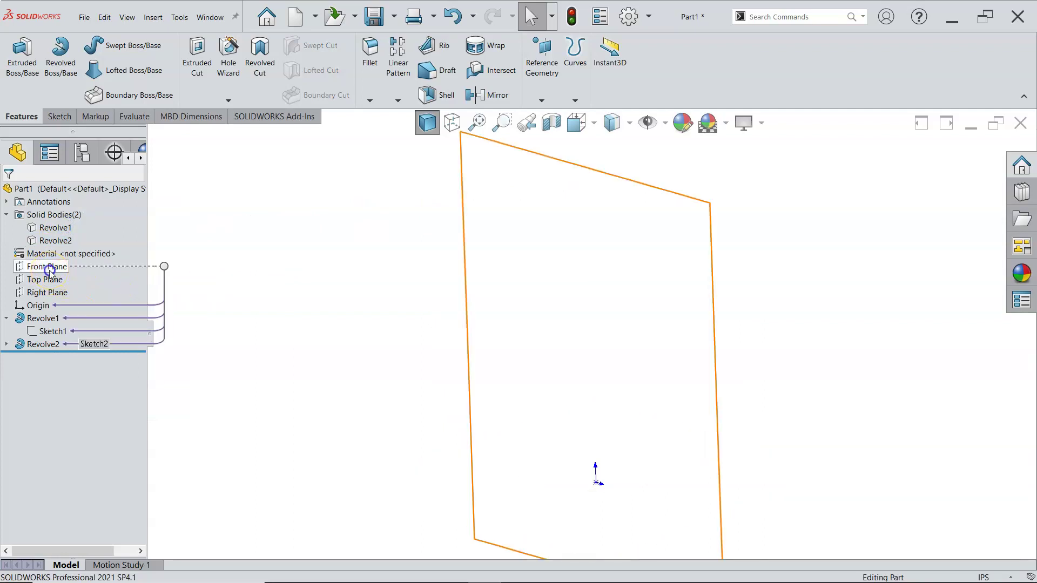
{"action": "left_click", "coordinate": [58, 265]}
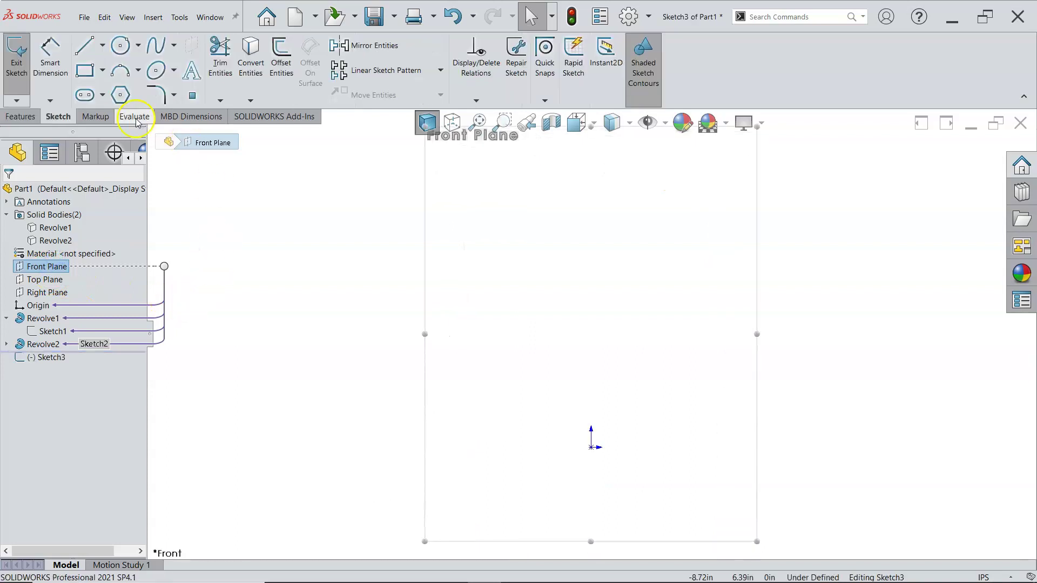
Draw an infinite-length vertical centerline through the origin
{"action": "left_click", "coordinate": [84, 45]}
{"action": "left_click", "coordinate": [102, 45]}
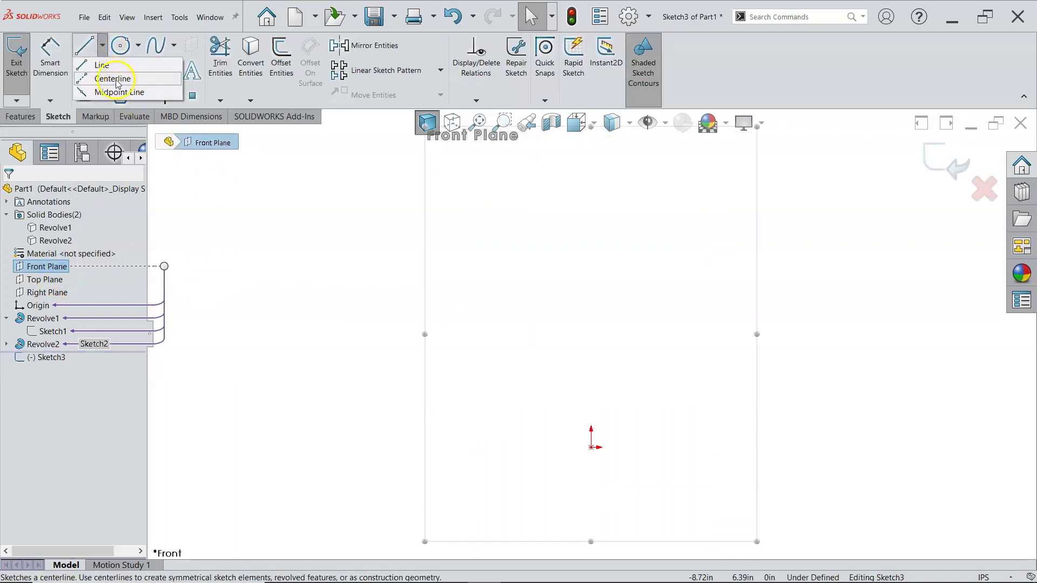
{"action": "left_click", "coordinate": [112, 79]}
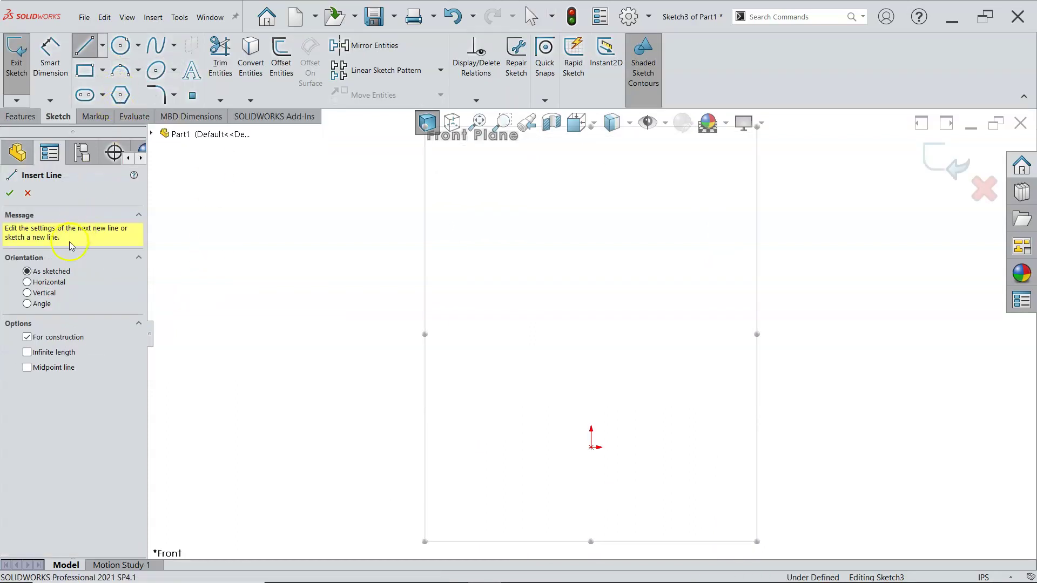
{"action": "left_click", "coordinate": [52, 291]}
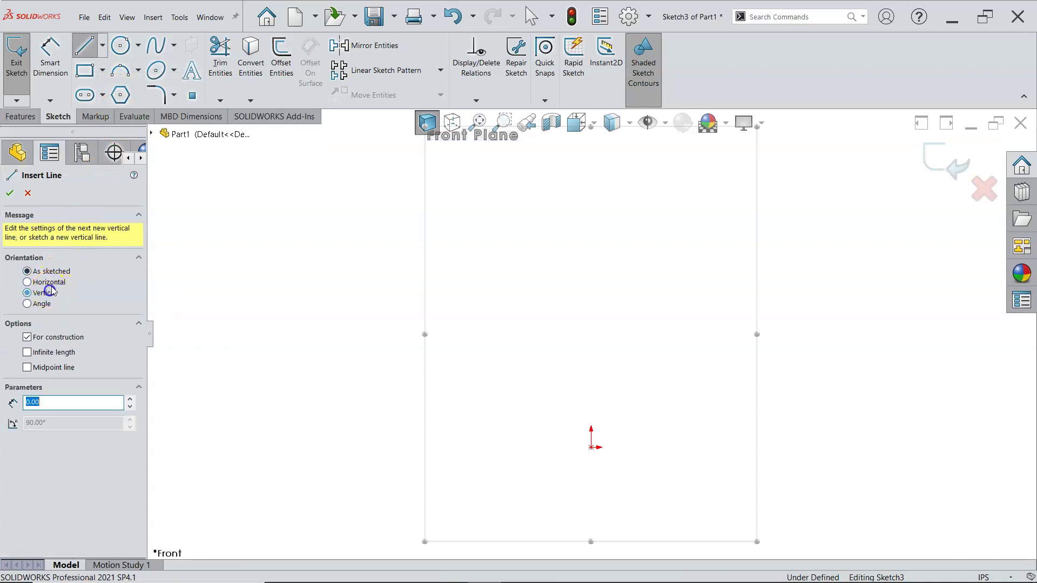
{"action": "left_click", "coordinate": [54, 358]}
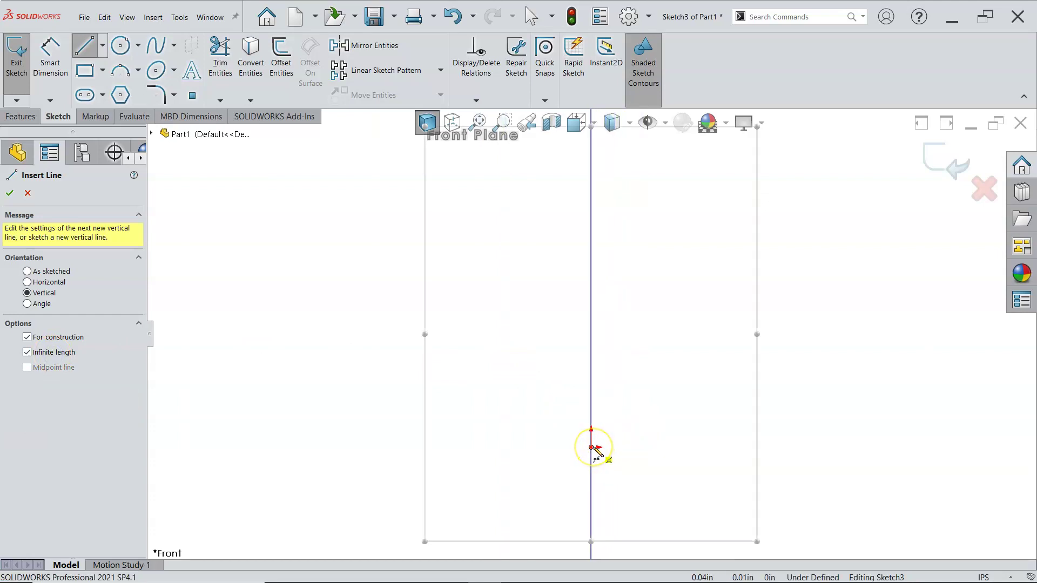
{"action": "left_click", "coordinate": [591, 448]}
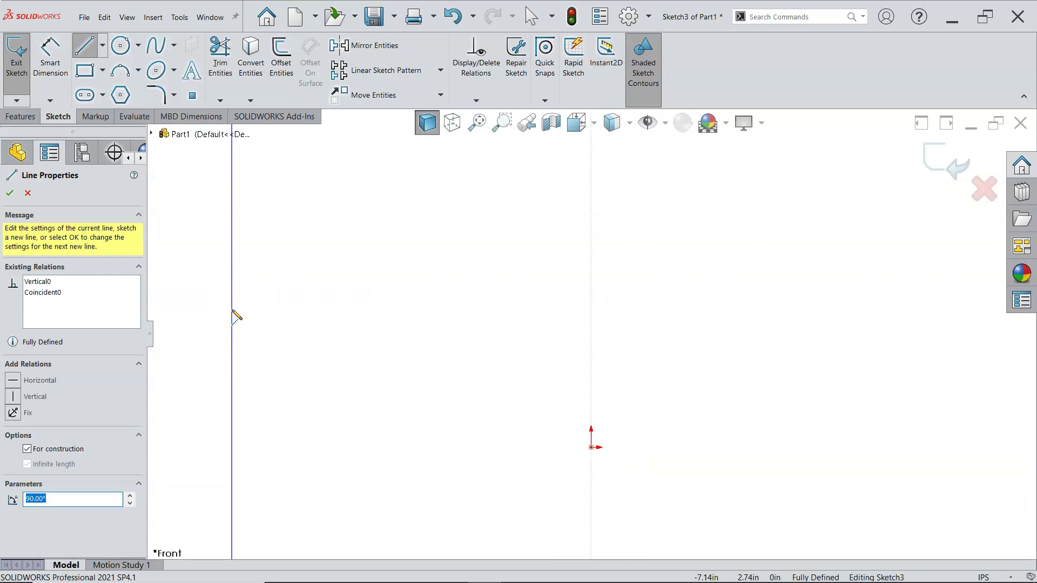
{"action": "left_click", "coordinate": [7, 194]}
Delete the extra centerline accidentally placed to the left
{"action": "left_click", "coordinate": [313, 302]}
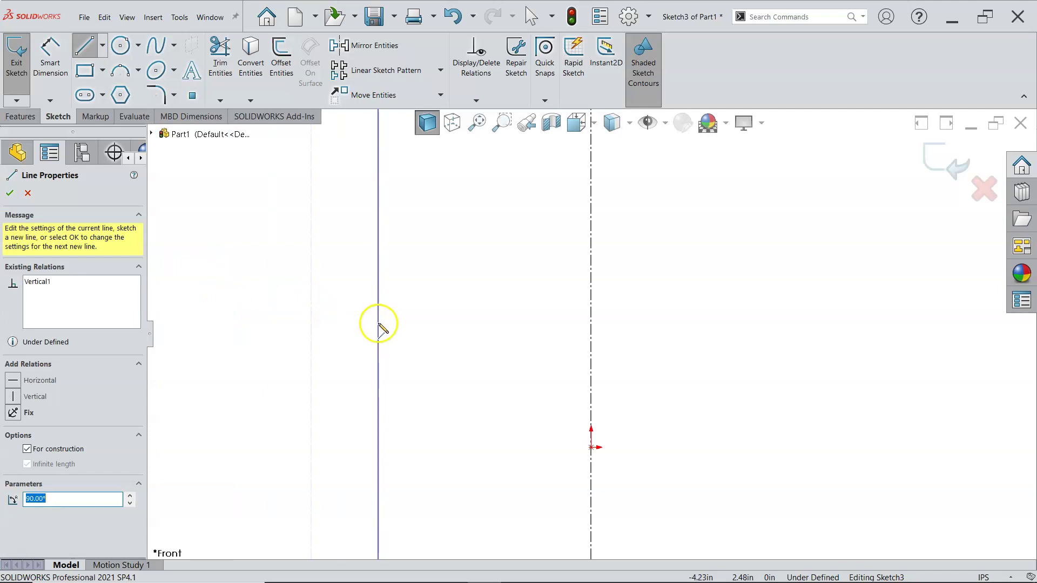
{"action": "key", "text": "Escape"}
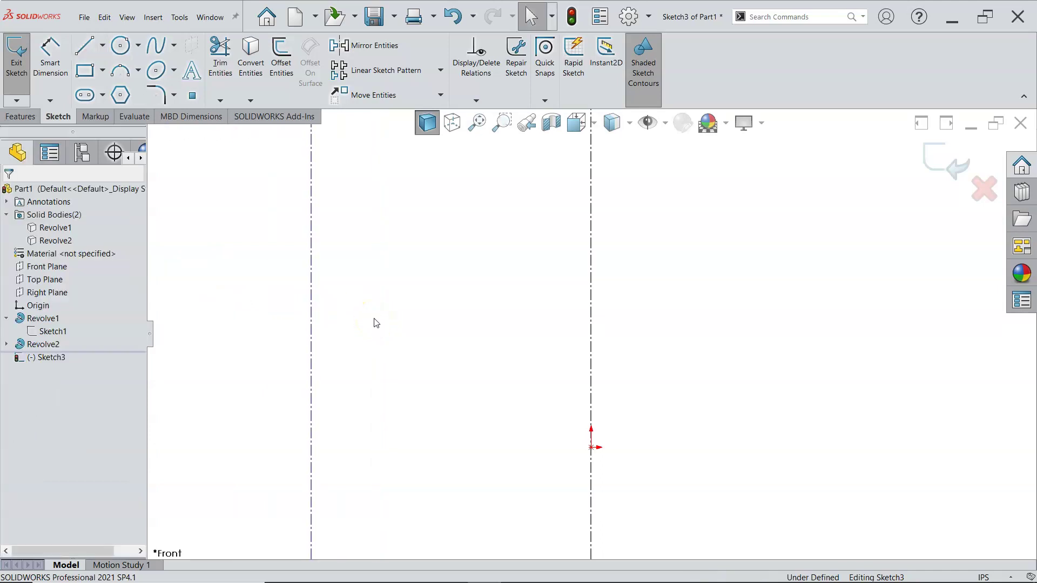
{"action": "left_click", "coordinate": [312, 320]}
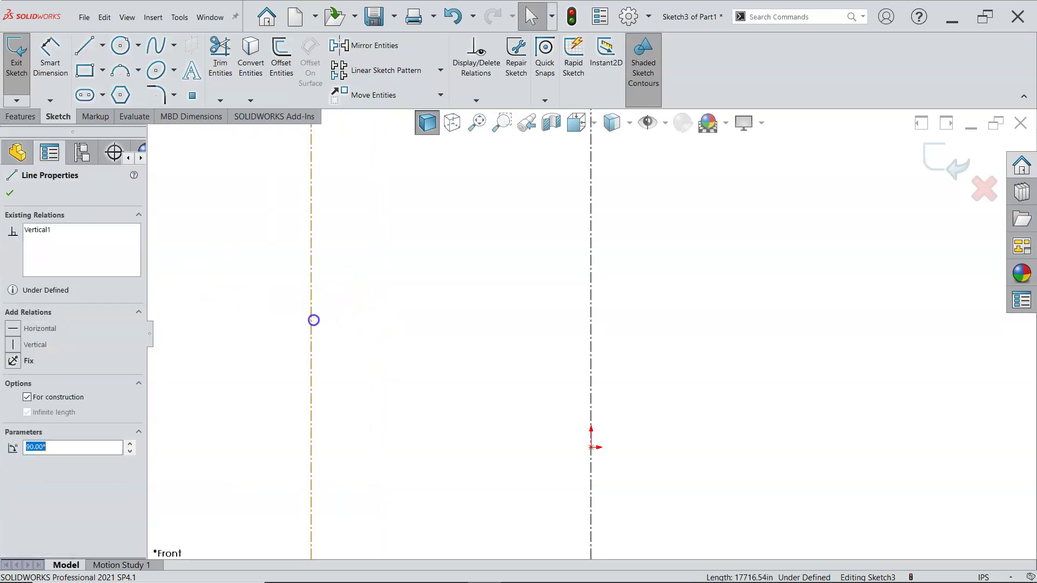
{"action": "key", "text": "Delete"}
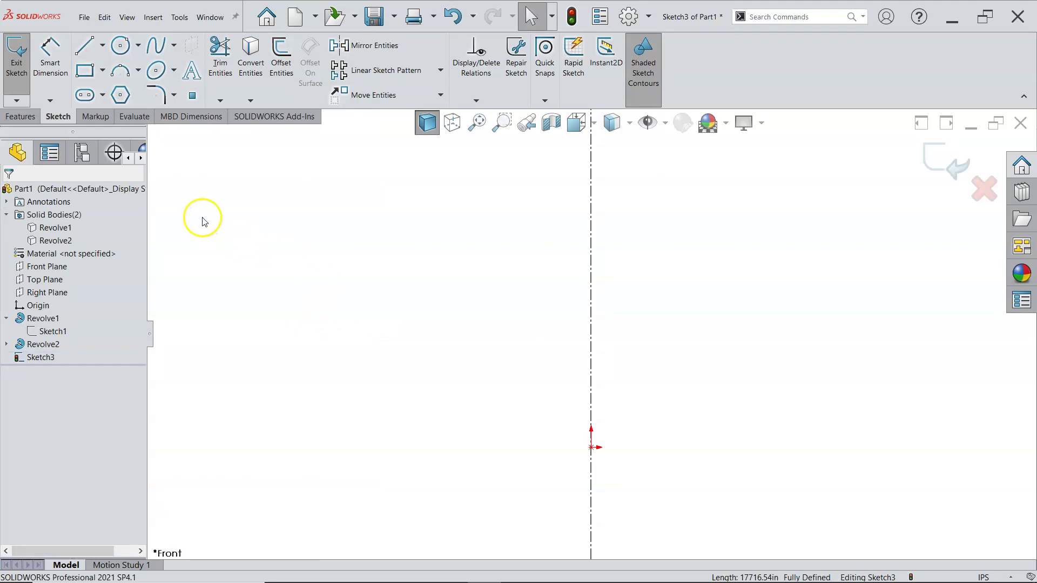
{"action": "left_click", "coordinate": [120, 45]}
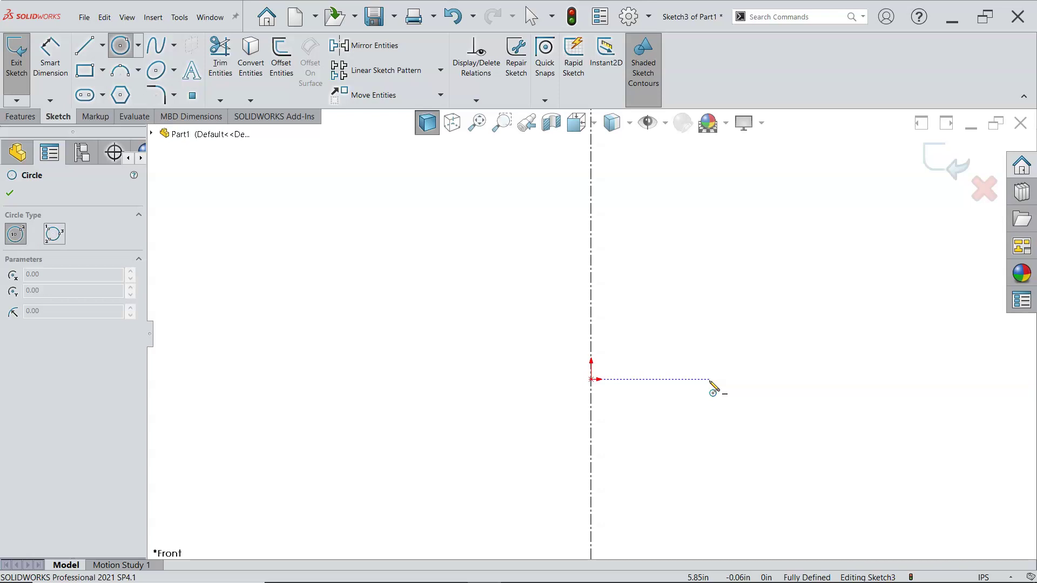
Draw a circle right of the centerline on the origin's horizontal line and dimension it Ø5.00
{"action": "left_click", "coordinate": [709, 379]}
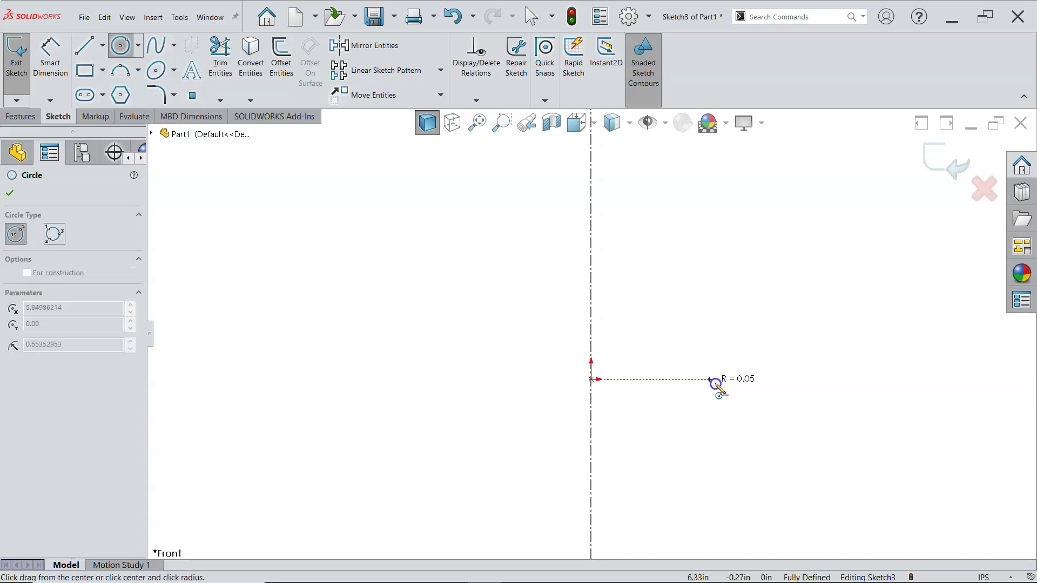
{"action": "left_click", "coordinate": [753, 410]}
{"action": "right_click", "coordinate": [764, 292]}
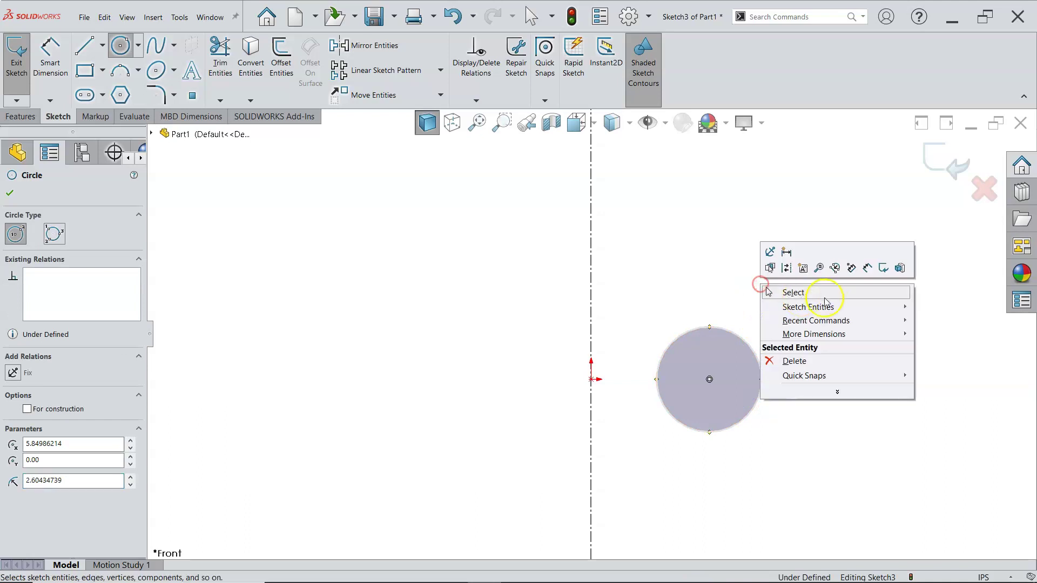
{"action": "left_click", "coordinate": [869, 270]}
{"action": "left_click", "coordinate": [762, 340]}
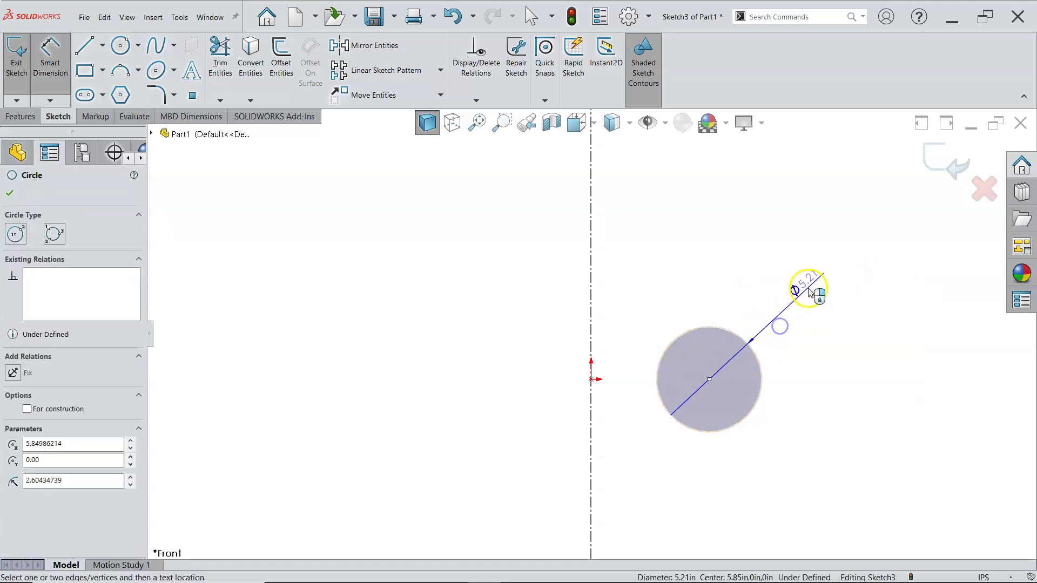
{"action": "left_click", "coordinate": [835, 310]}
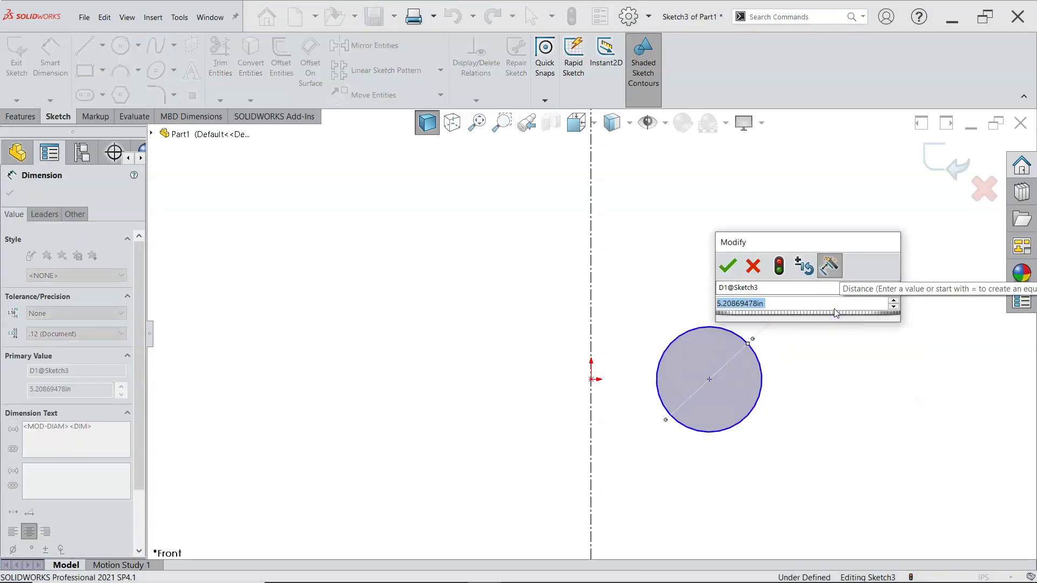
{"action": "type", "text": "5"}
{"action": "key", "text": "Return"}
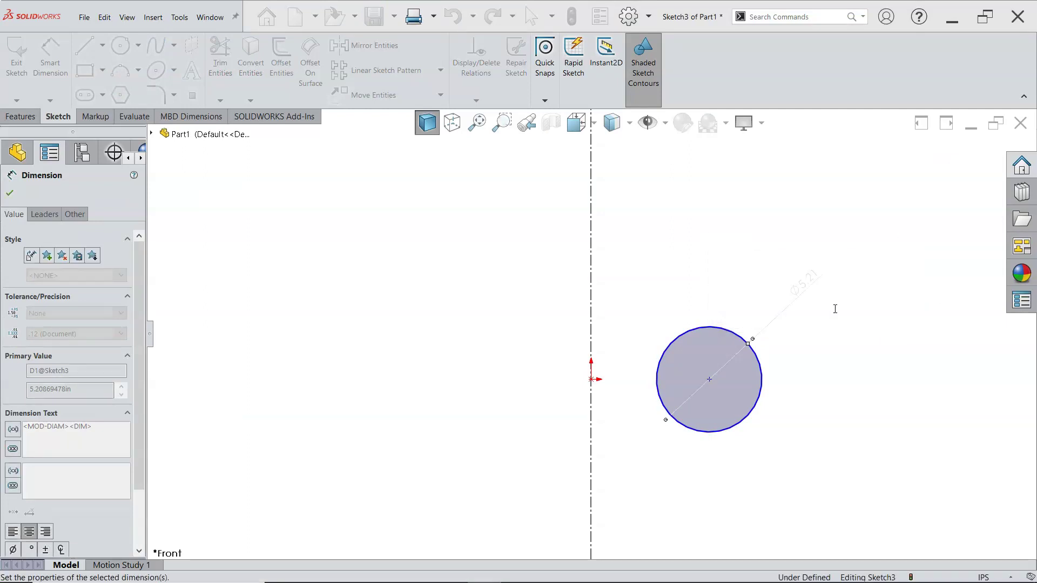
{"action": "left_click_drag", "start_coordinate": [677, 344], "coordinate": [648, 461]}
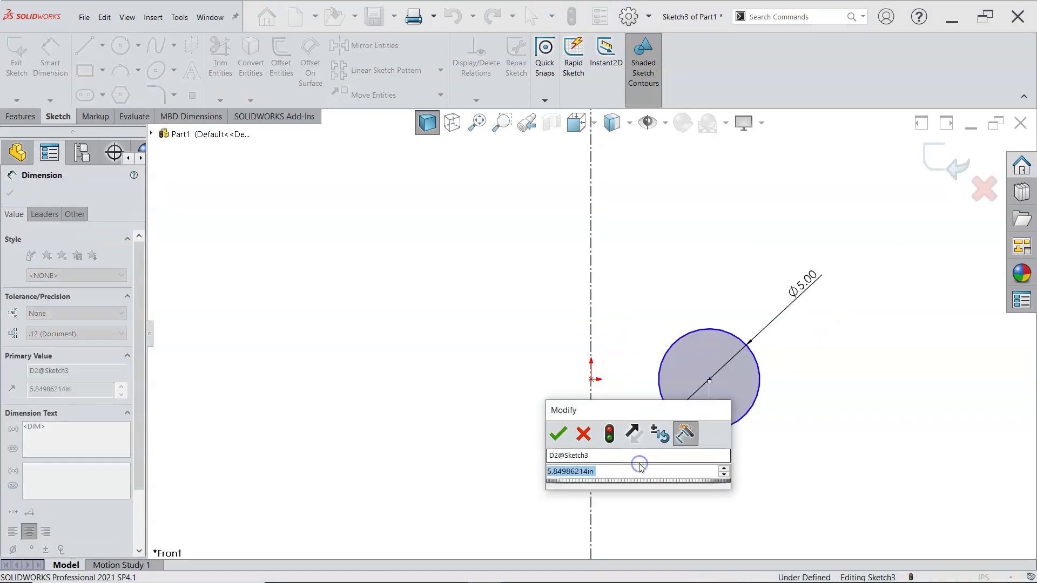
Set the circle centre's distance from the centerline to 6.00 and nudge the dimension upward
{"action": "type", "text": "6"}
{"action": "key", "text": "Return"}
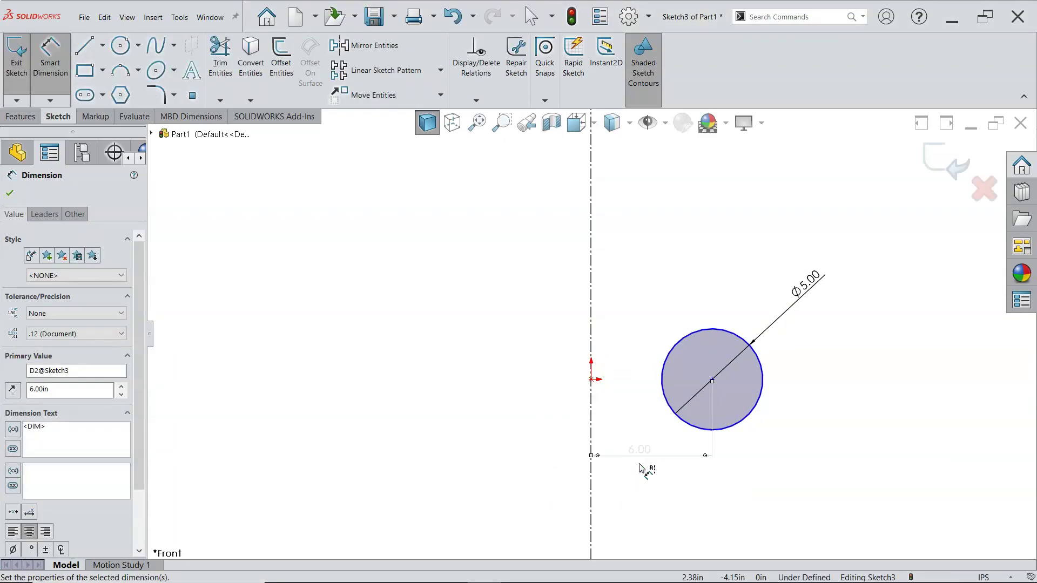
{"action": "right_click", "coordinate": [649, 288]}
{"action": "left_click", "coordinate": [669, 322]}
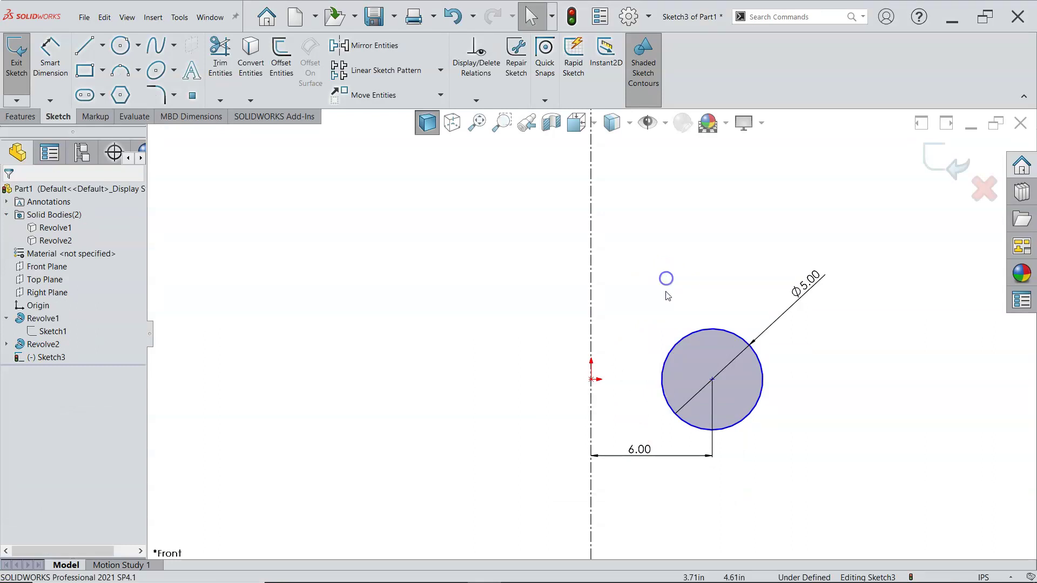
{"action": "left_click", "coordinate": [648, 450]}
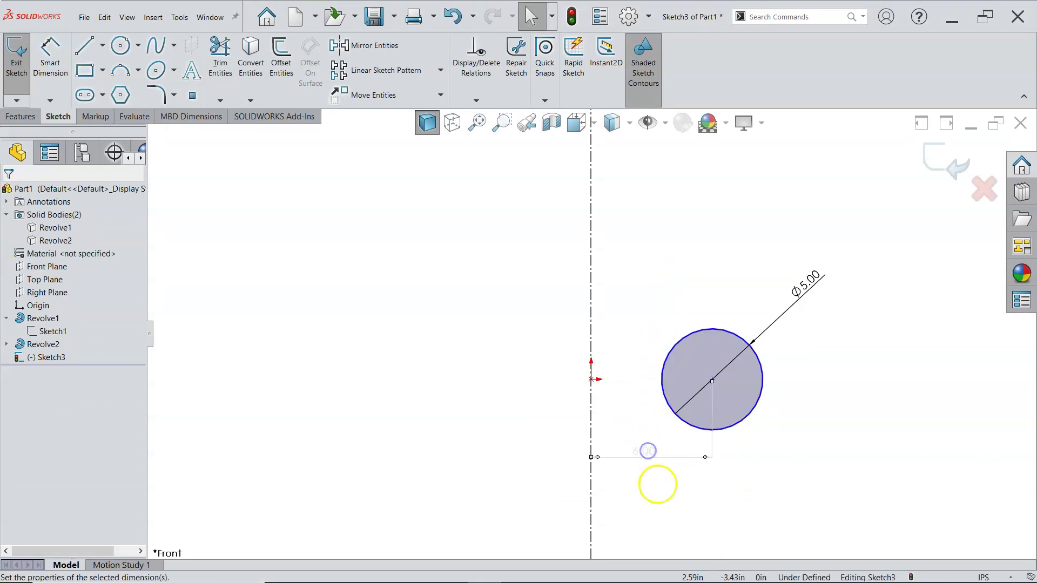
{"action": "left_click_drag", "start_coordinate": [647, 452], "coordinate": [652, 443]}
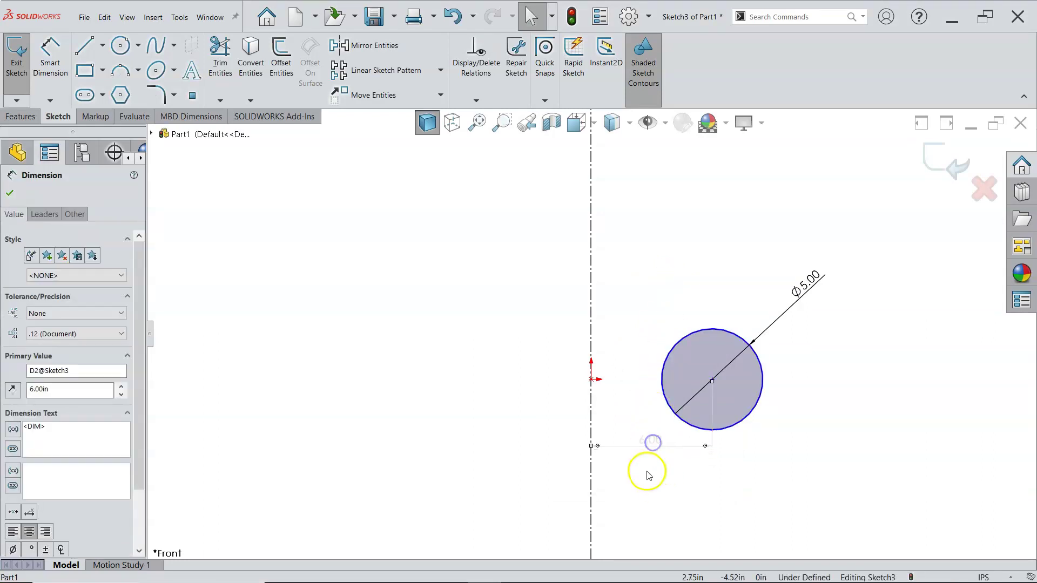
{"action": "left_click", "coordinate": [648, 475]}
{"action": "left_click", "coordinate": [648, 442]}
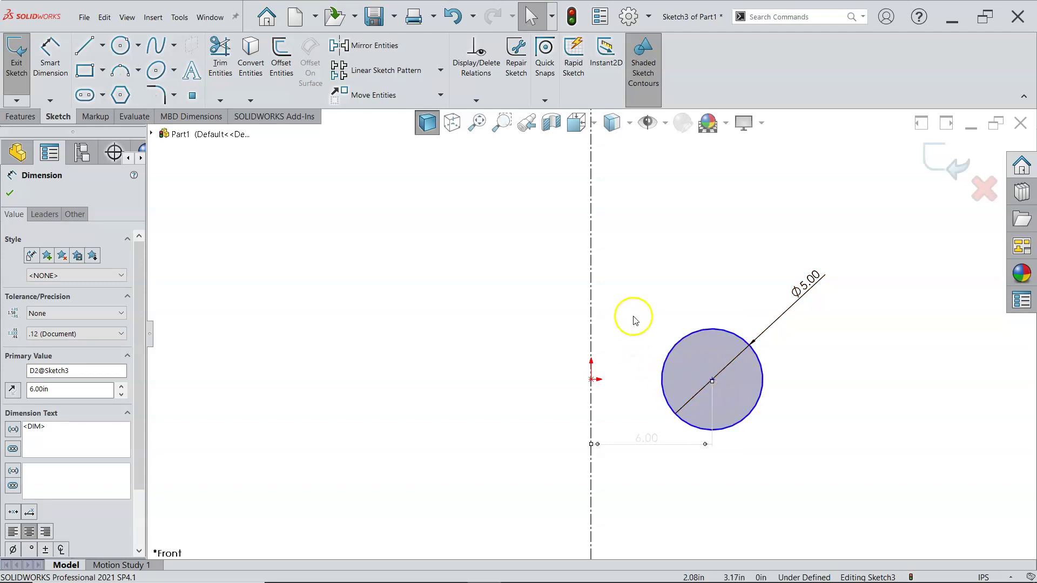
Change the 6.00 dimension to a driven dimension
{"action": "right_click", "coordinate": [634, 320]}
{"action": "left_click", "coordinate": [614, 336]}
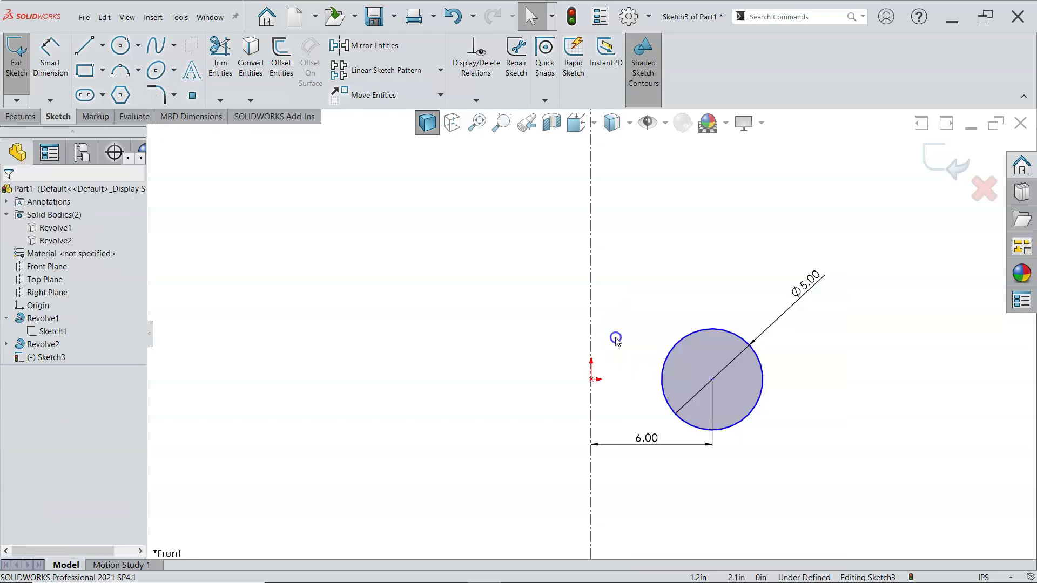
{"action": "right_click", "coordinate": [651, 439]}
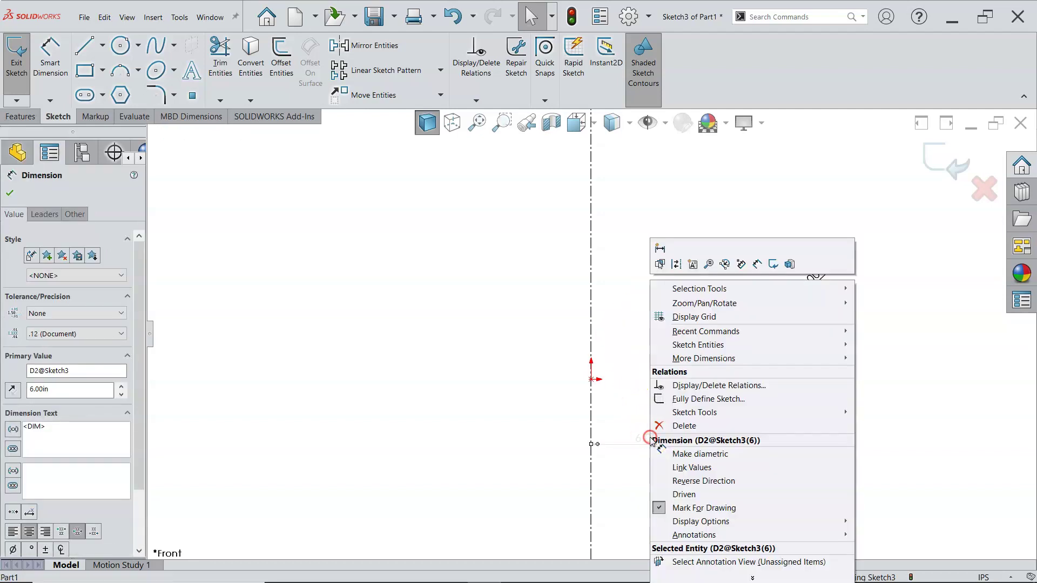
{"action": "left_click", "coordinate": [695, 495]}
{"action": "left_click", "coordinate": [597, 435]}
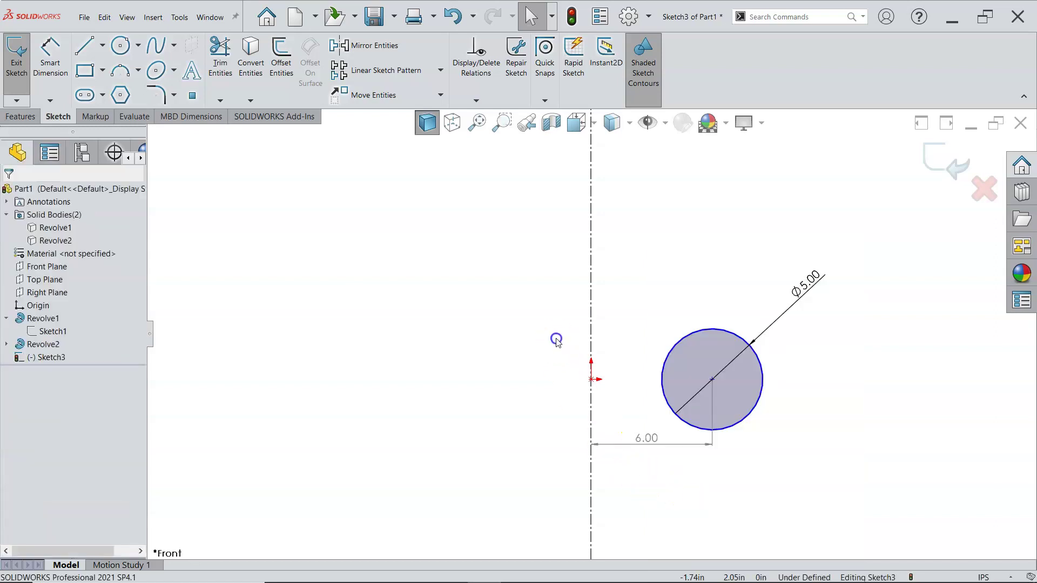
{"action": "left_click", "coordinate": [552, 314]}
{"action": "left_click", "coordinate": [51, 57]}
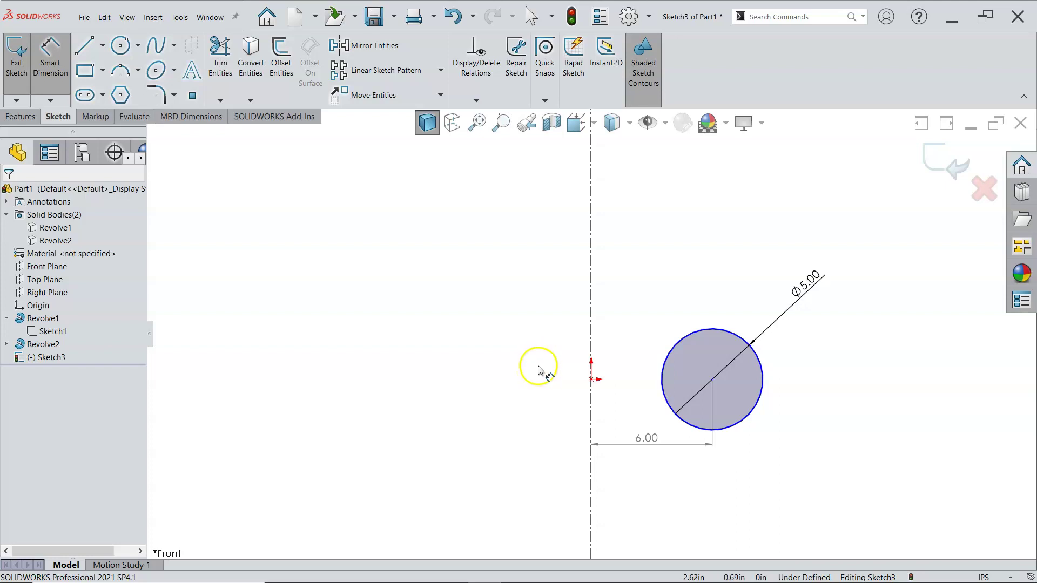
Dimension from the centerline to the circle edge, switching from 3.50 to the doubled 7.00 span
{"action": "left_click", "coordinate": [591, 350]}
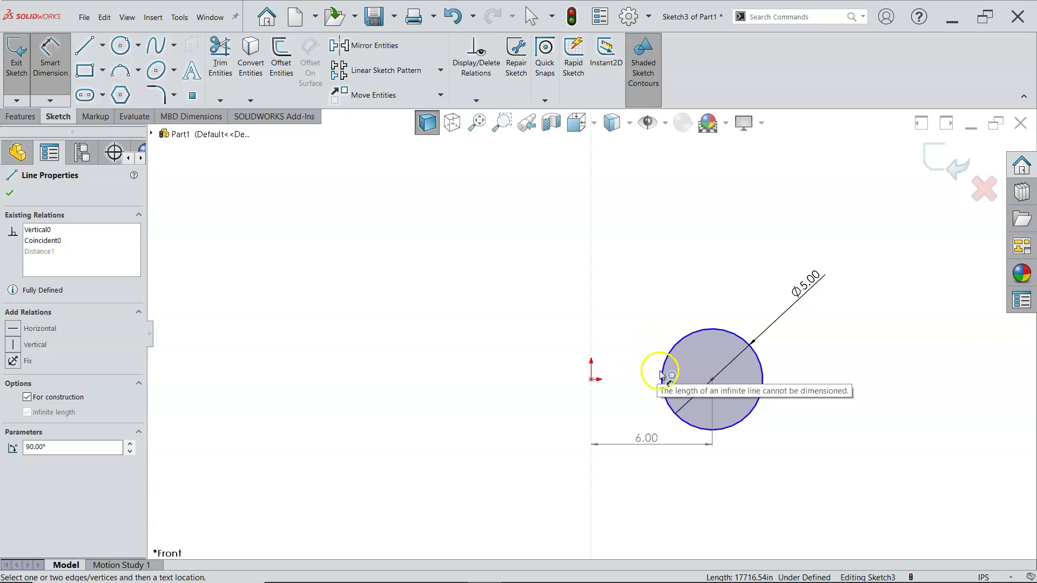
{"action": "left_click", "coordinate": [661, 372]}
{"action": "left_click", "coordinate": [636, 340]}
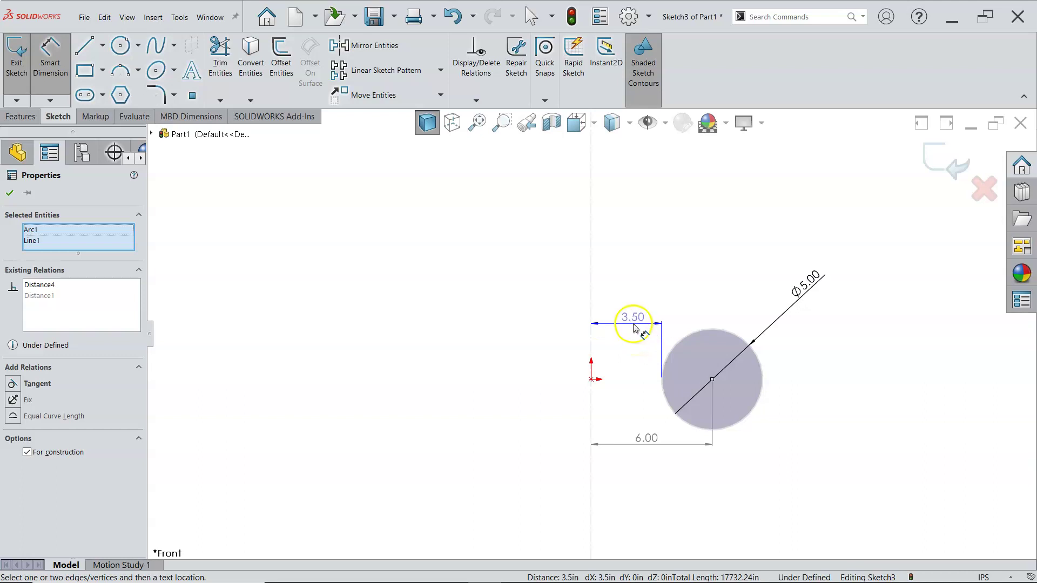
{"action": "left_click", "coordinate": [636, 334]}
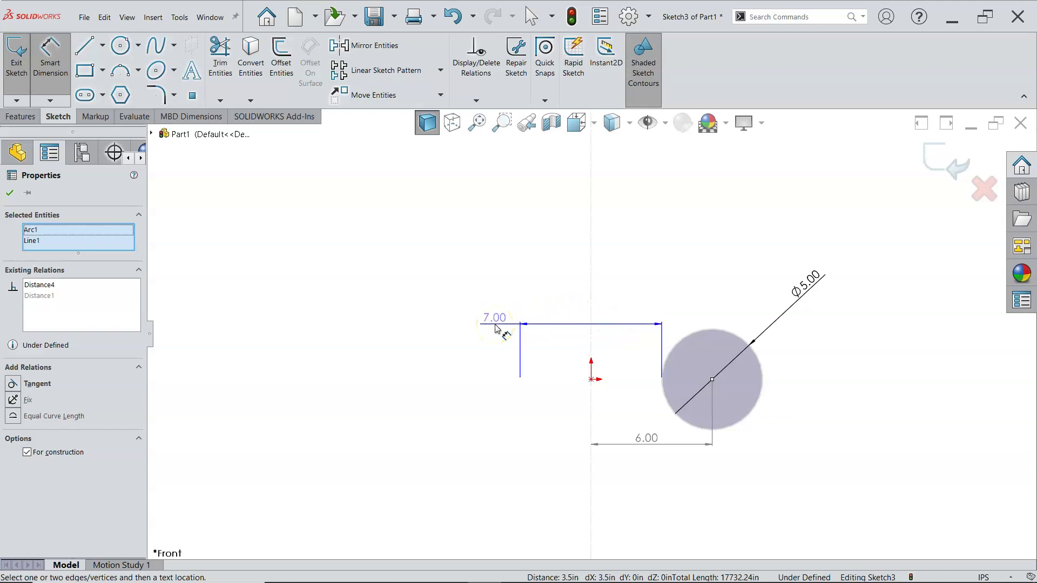
{"action": "left_click", "coordinate": [497, 331]}
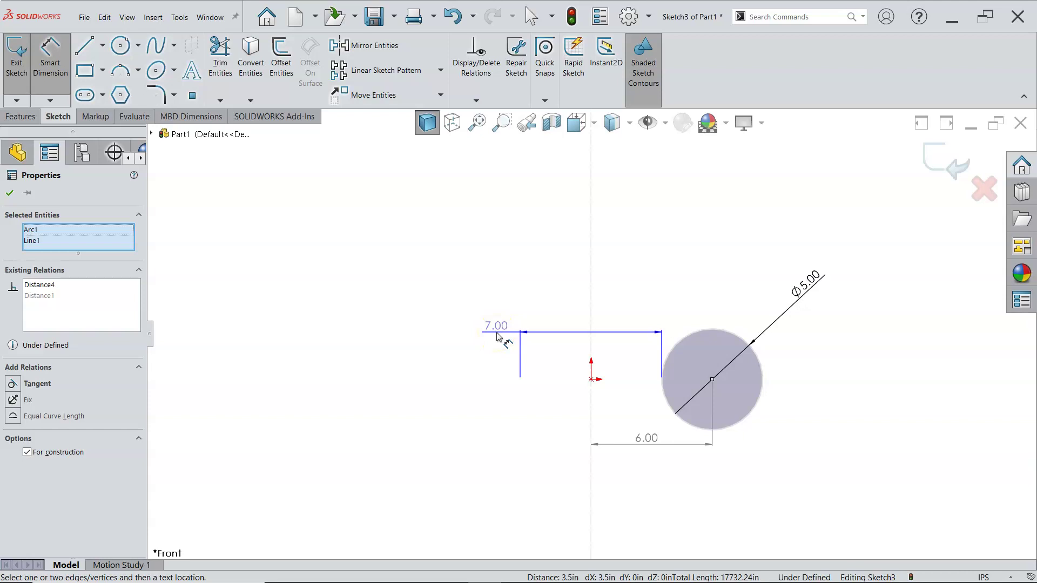
{"action": "left_click", "coordinate": [480, 335]}
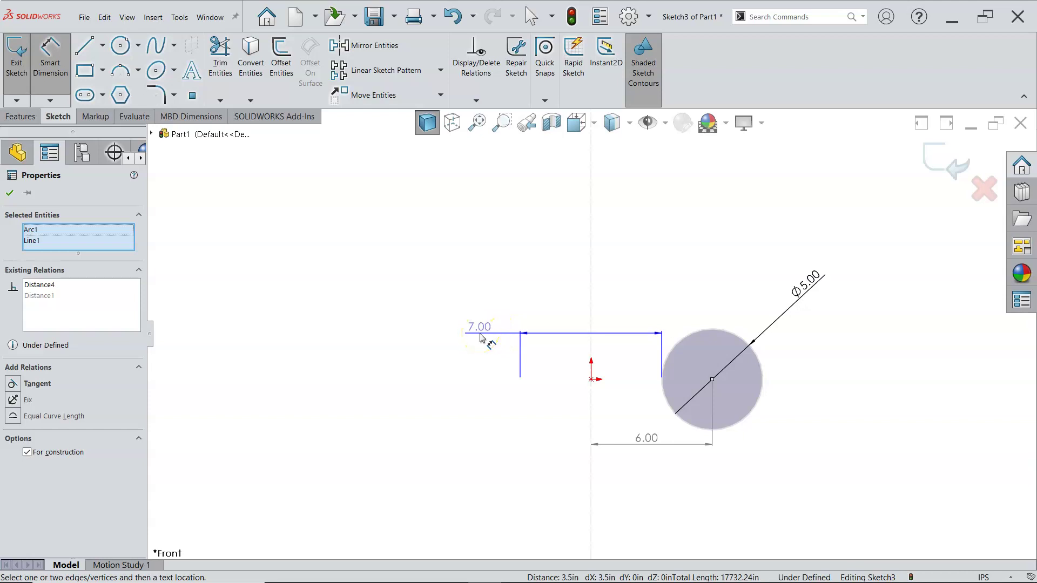
Place and accept the 7.00 gap dimension across the centreline
{"action": "left_click", "coordinate": [571, 285]}
{"action": "left_click", "coordinate": [629, 307]}
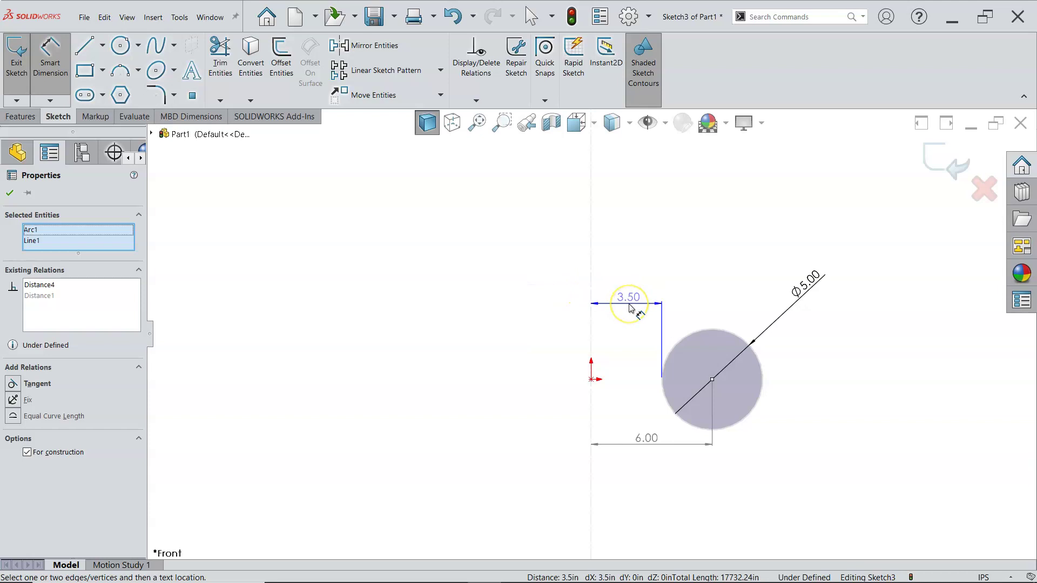
{"action": "left_click", "coordinate": [566, 291]}
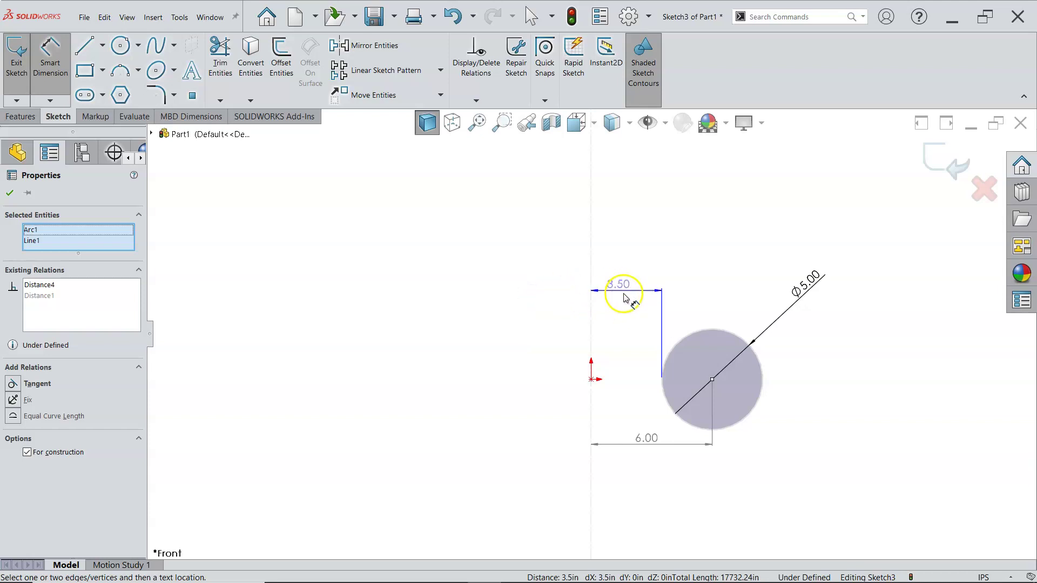
{"action": "left_click", "coordinate": [595, 289]}
{"action": "left_click", "coordinate": [544, 314]}
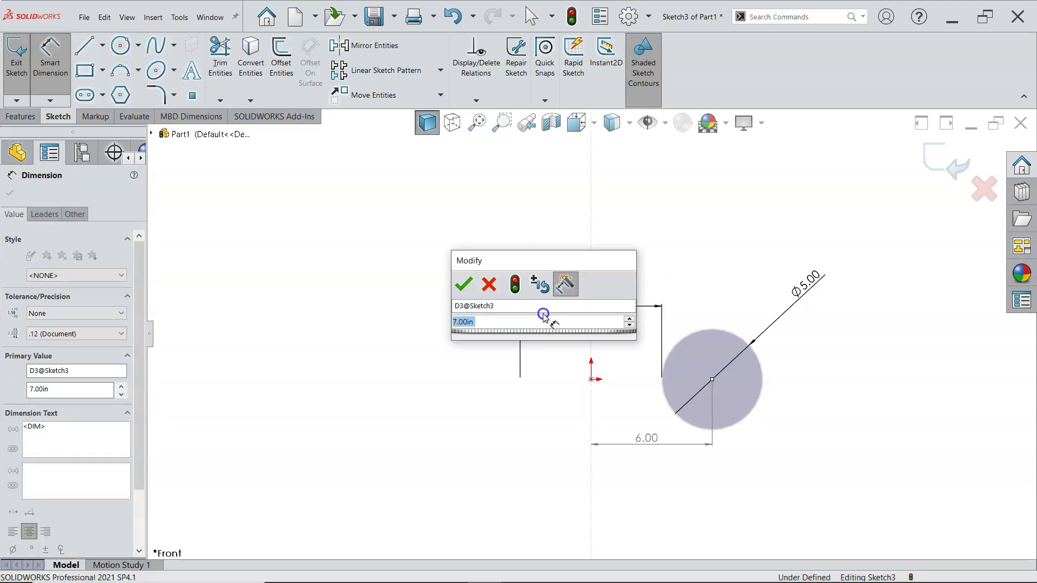
{"action": "left_click", "coordinate": [464, 284]}
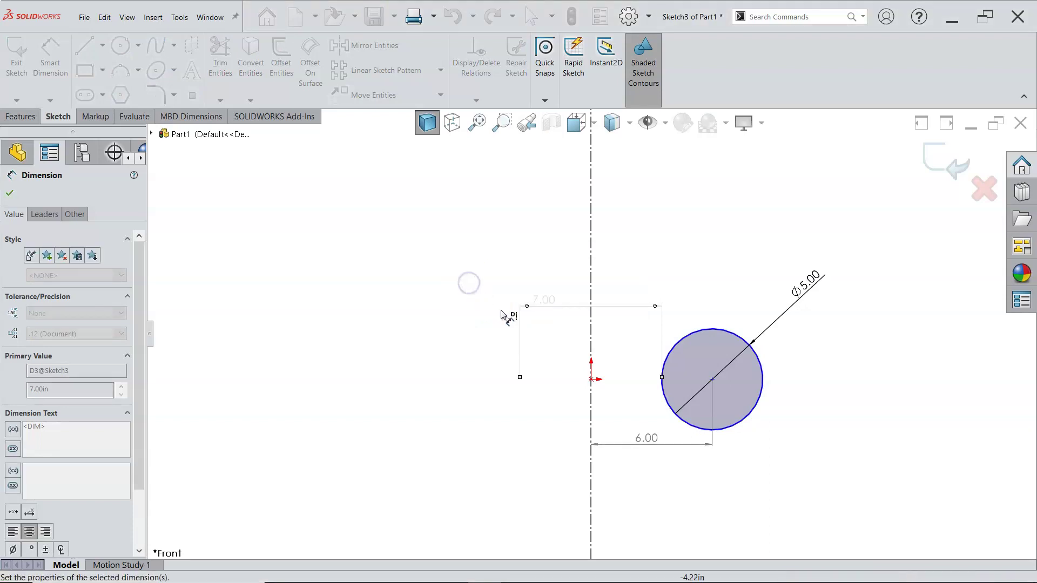
{"action": "left_click", "coordinate": [576, 344]}
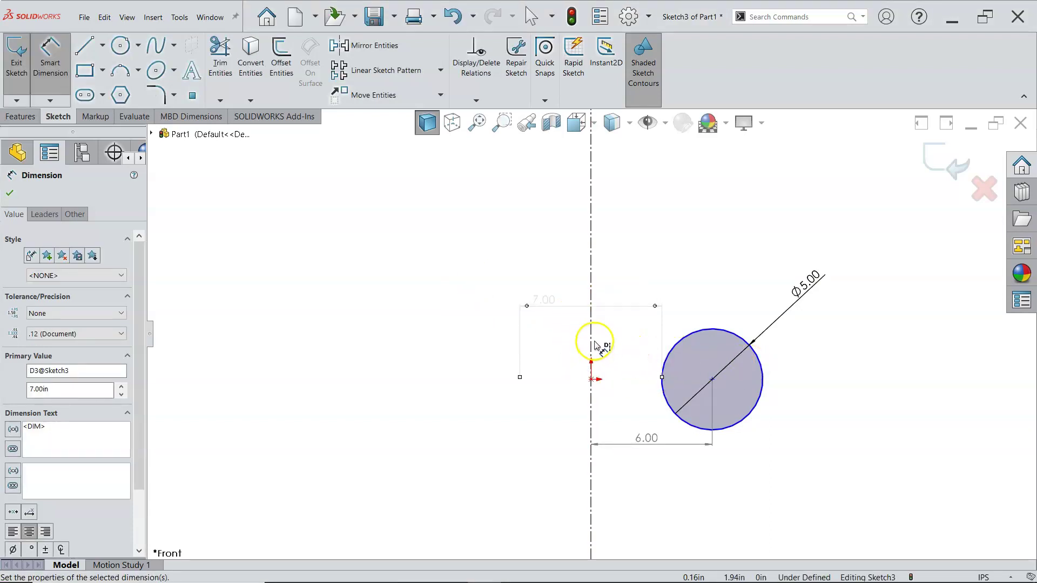
Add a 17.00 dimension from the centreline to the circle's outer edge
{"action": "left_click", "coordinate": [593, 345]}
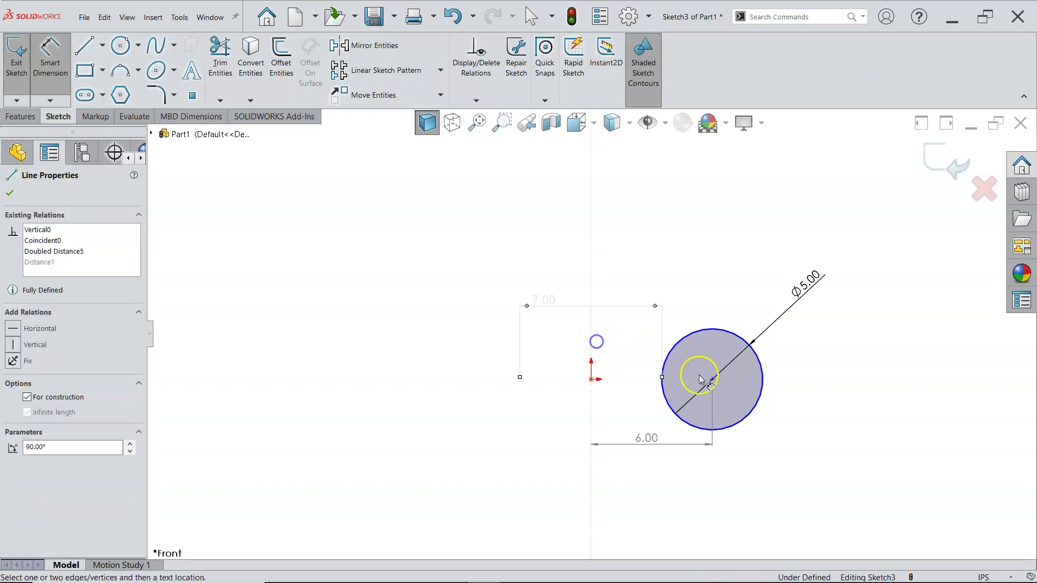
{"action": "left_click", "coordinate": [764, 382]}
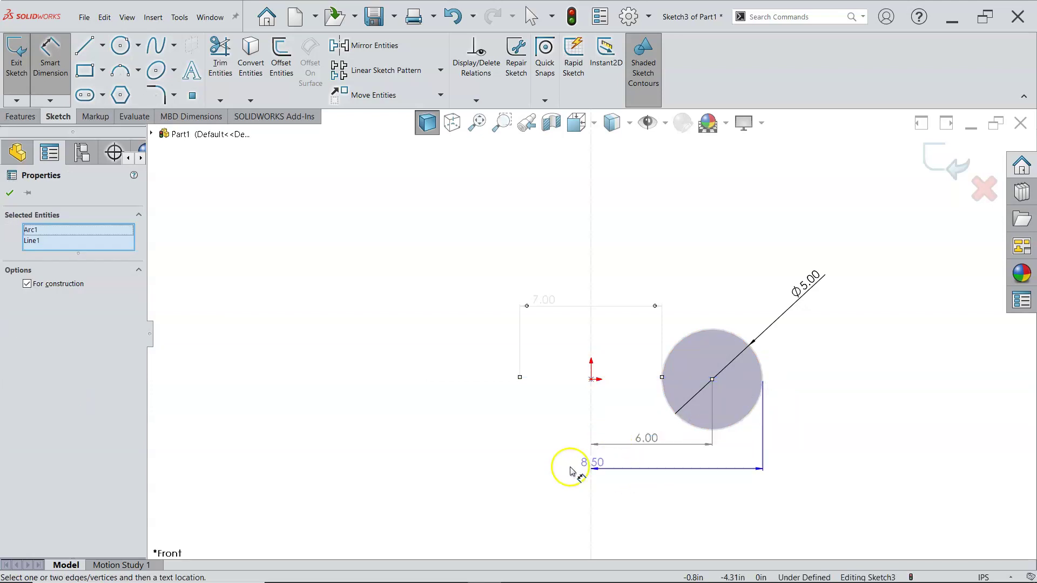
{"action": "left_click", "coordinate": [534, 476]}
Keep the 17.00 overall width as a driven dimension, then exit dimensioning
{"action": "left_click", "coordinate": [424, 366]}
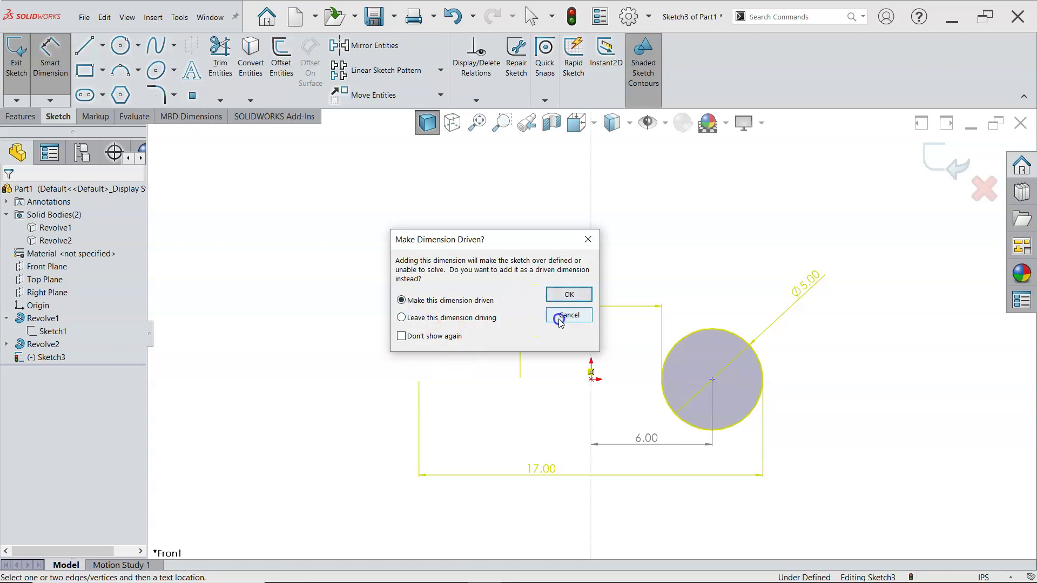
{"action": "left_click", "coordinate": [569, 295]}
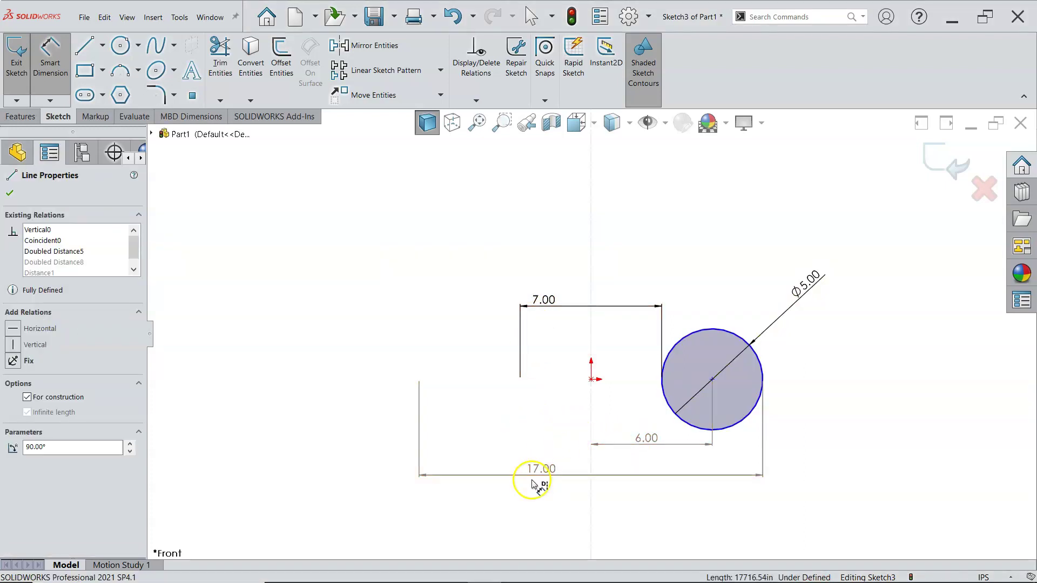
{"action": "right_click", "coordinate": [444, 230]}
Attempt to edit the driven 17.00 width and dismiss the driven-dimension warning
{"action": "left_click", "coordinate": [451, 262]}
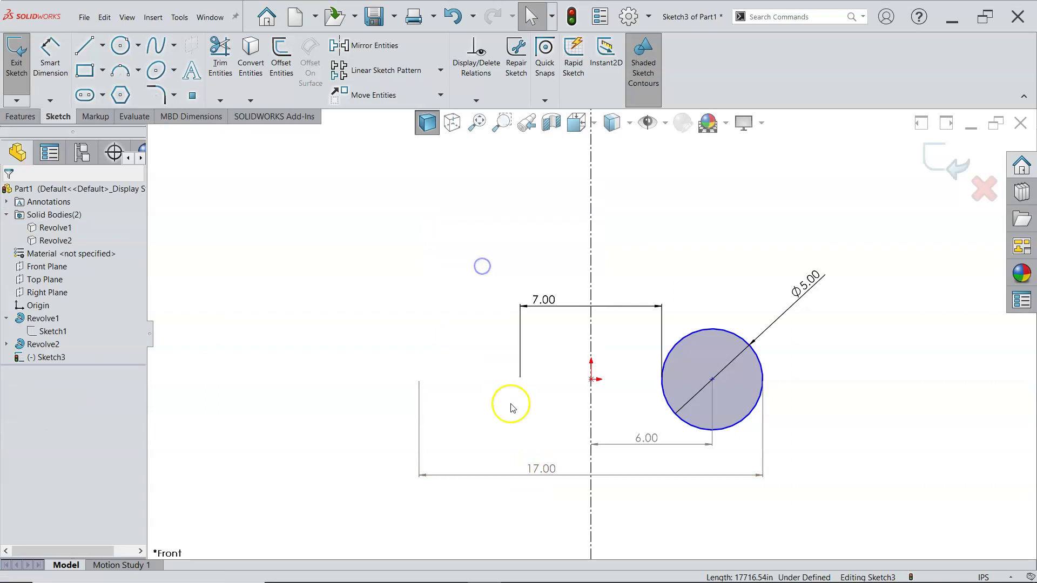
{"action": "double_click", "coordinate": [535, 469]}
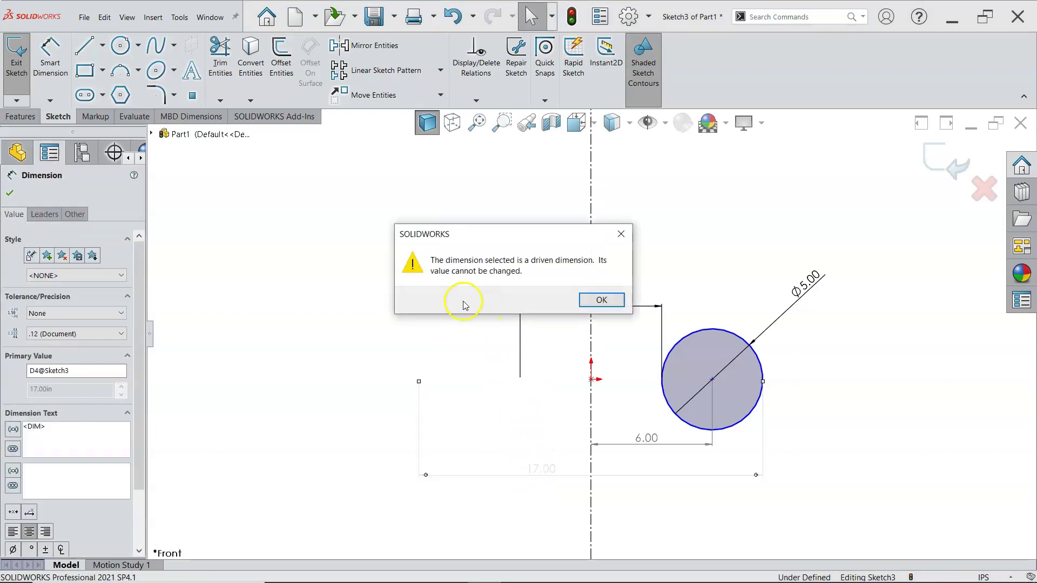
{"action": "left_click", "coordinate": [596, 299]}
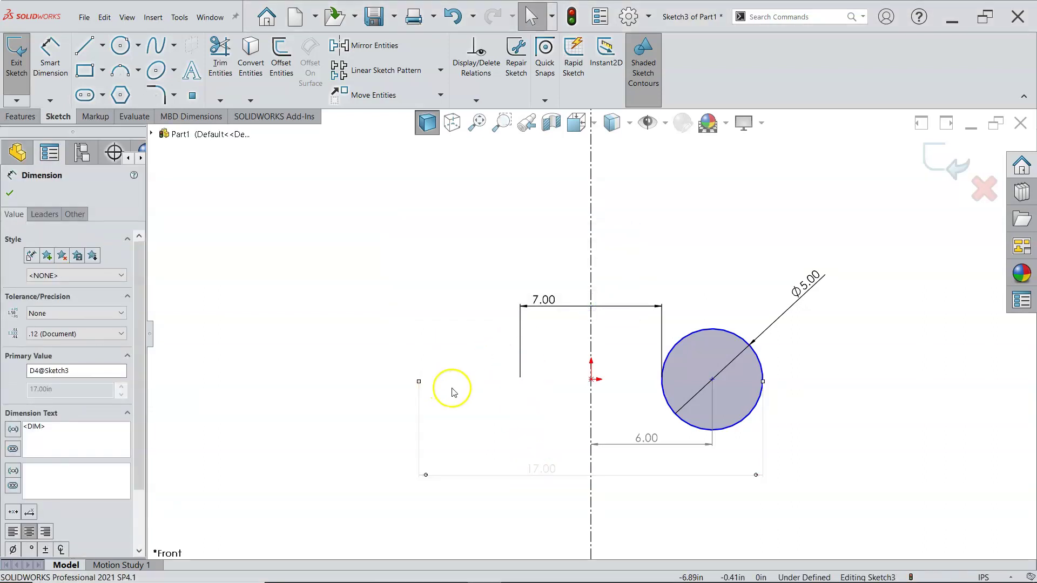
Change the 7.00 line gap to 8, then drag the circle to test it
{"action": "left_click", "coordinate": [452, 392]}
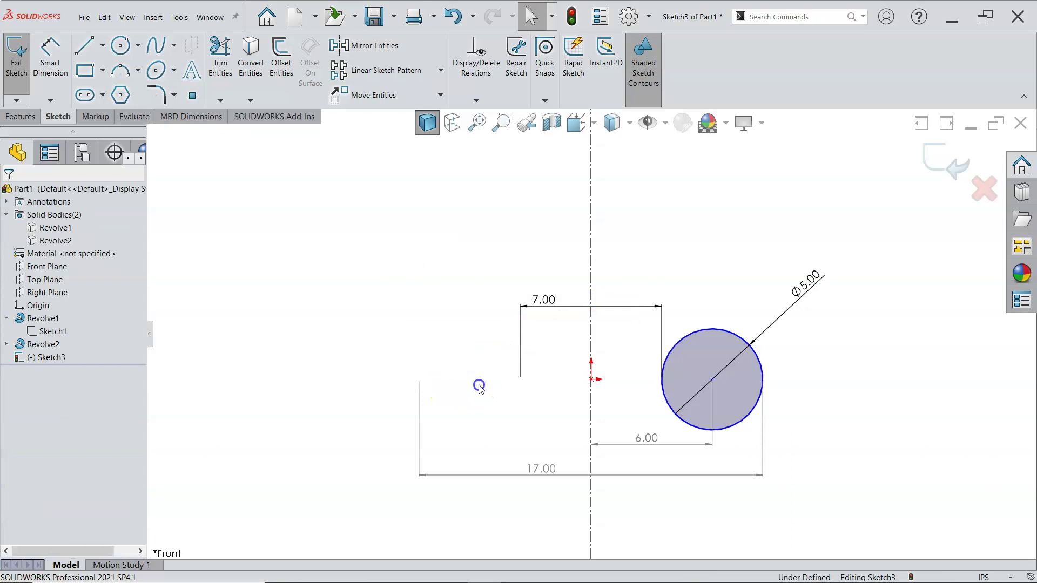
{"action": "double_click", "coordinate": [540, 299]}
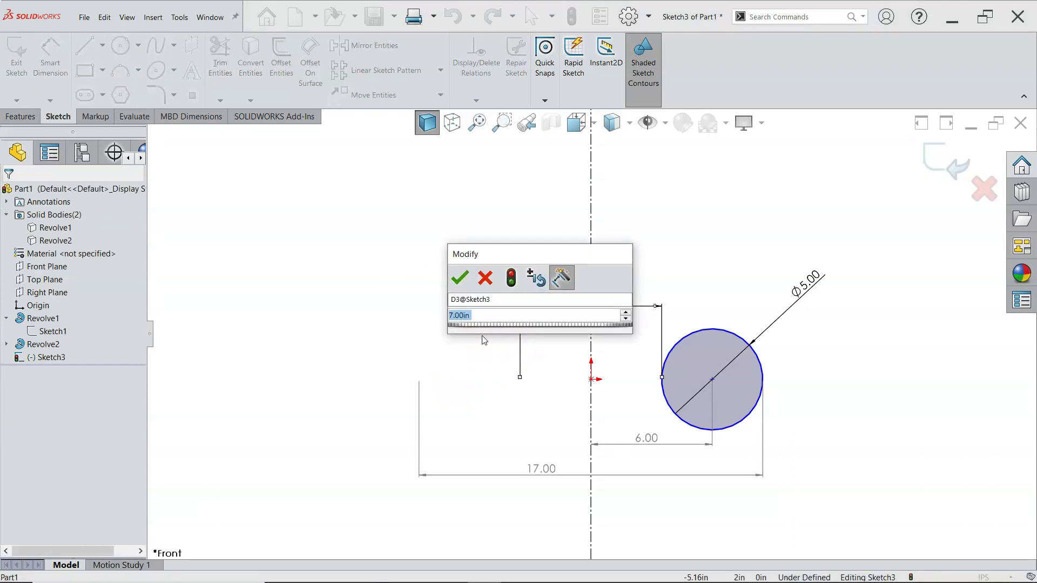
{"action": "type", "text": "8"}
{"action": "key", "text": "Return"}
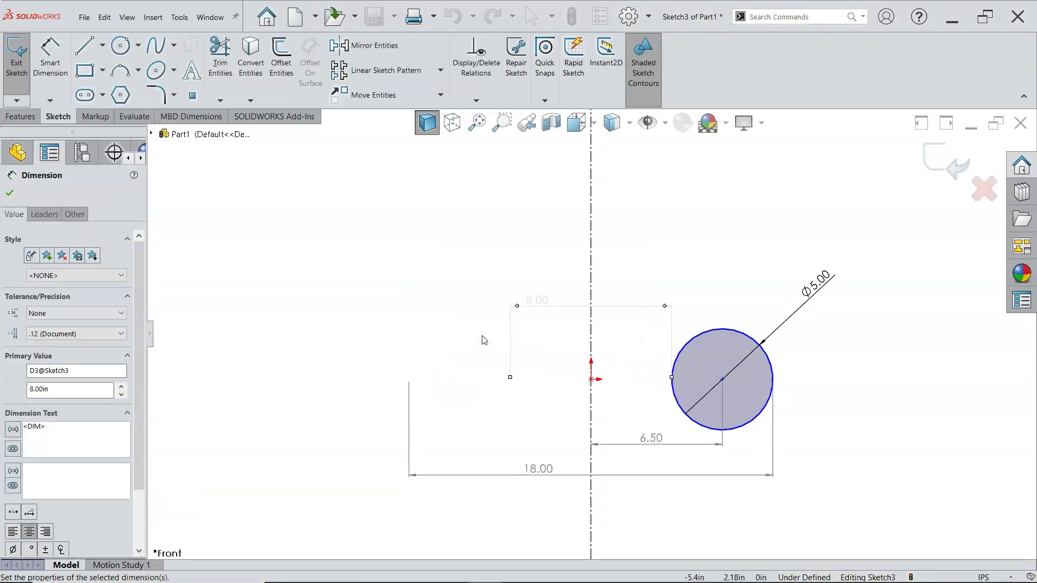
{"action": "left_click", "coordinate": [444, 230]}
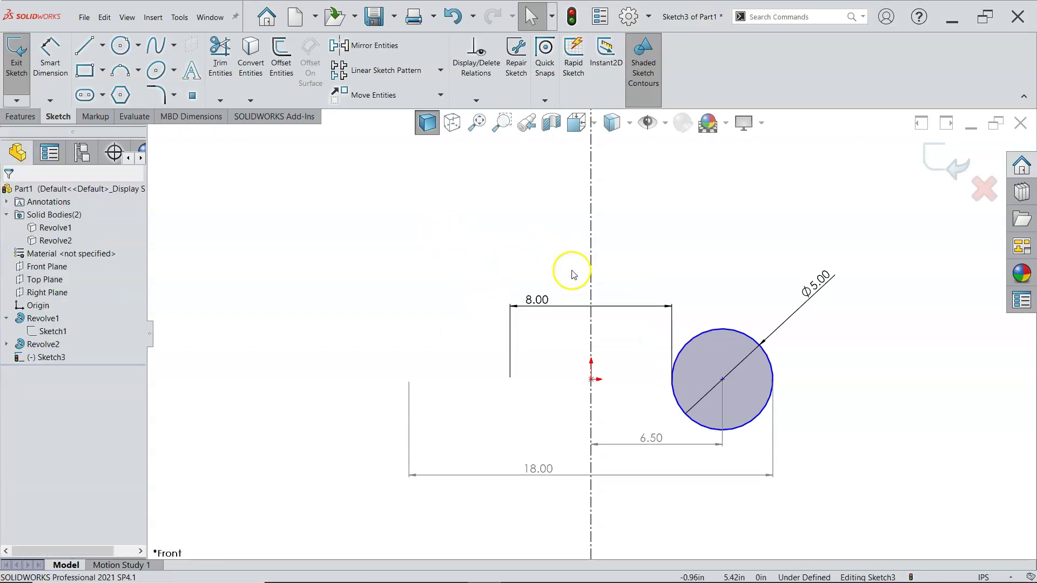
{"action": "mouse_move", "coordinate": [722, 379]}
{"action": "left_mouse_down"}
{"action": "mouse_move", "coordinate": [722, 342]}
{"action": "mouse_move", "coordinate": [683, 254]}
{"action": "mouse_move", "coordinate": [711, 324]}
{"action": "mouse_move", "coordinate": [725, 446]}
{"action": "mouse_move", "coordinate": [712, 287]}
{"action": "mouse_move", "coordinate": [728, 396]}
{"action": "mouse_move", "coordinate": [728, 260]}
{"action": "mouse_move", "coordinate": [722, 380]}
{"action": "left_mouse_up"}
Add a Horizontal relation between the circle's centre point and the origin
{"action": "left_click", "coordinate": [803, 401]}
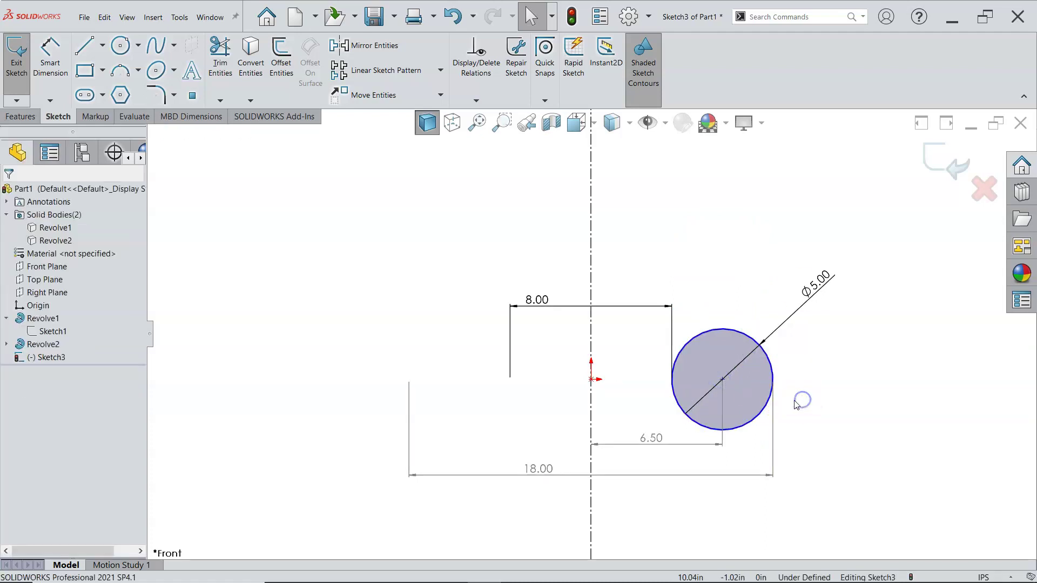
{"action": "left_click", "coordinate": [723, 379]}
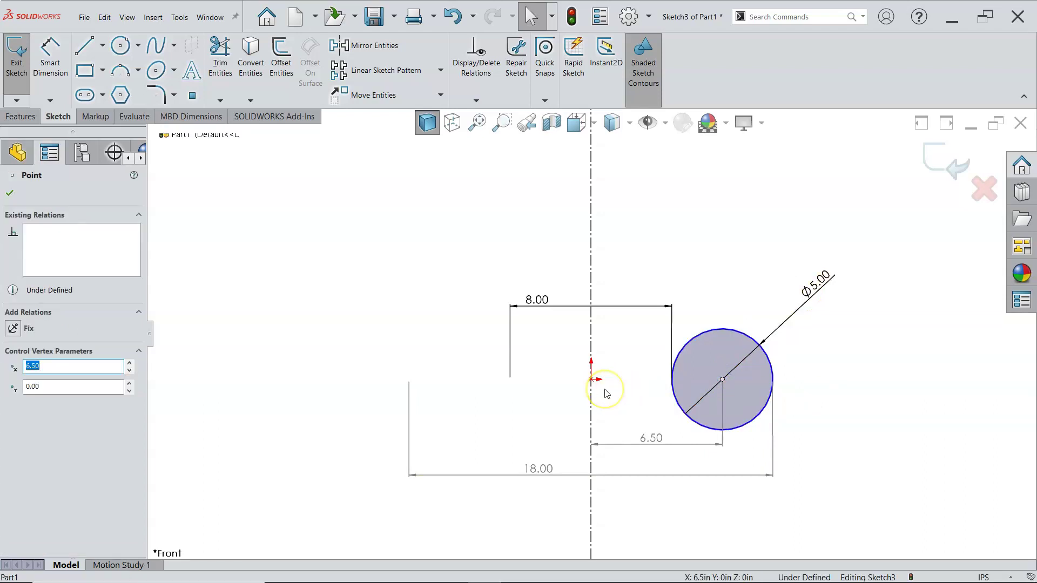
{"action": "left_click", "coordinate": [592, 379], "text": "ctrl"}
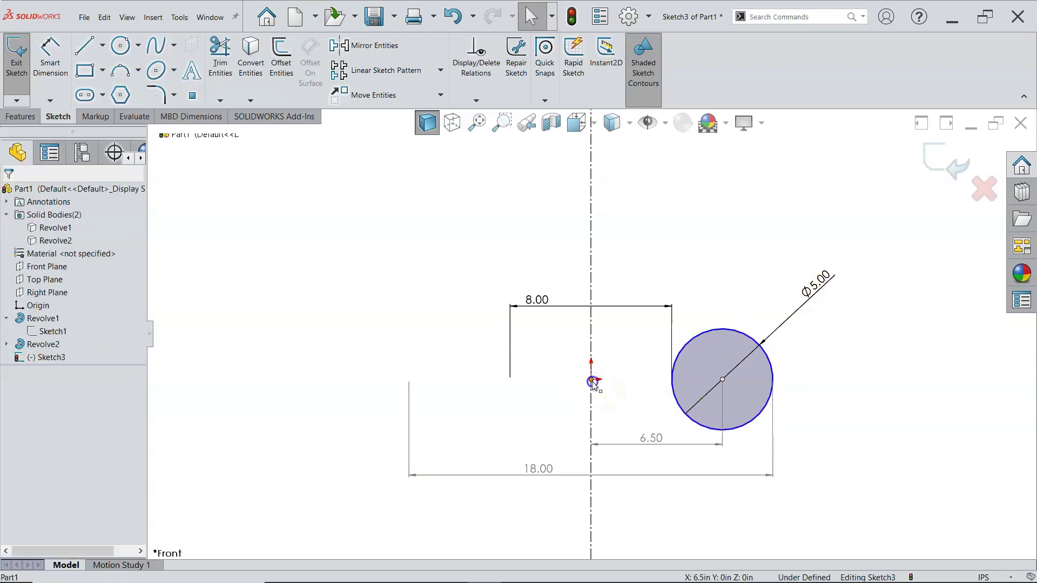
{"action": "left_click", "coordinate": [623, 339]}
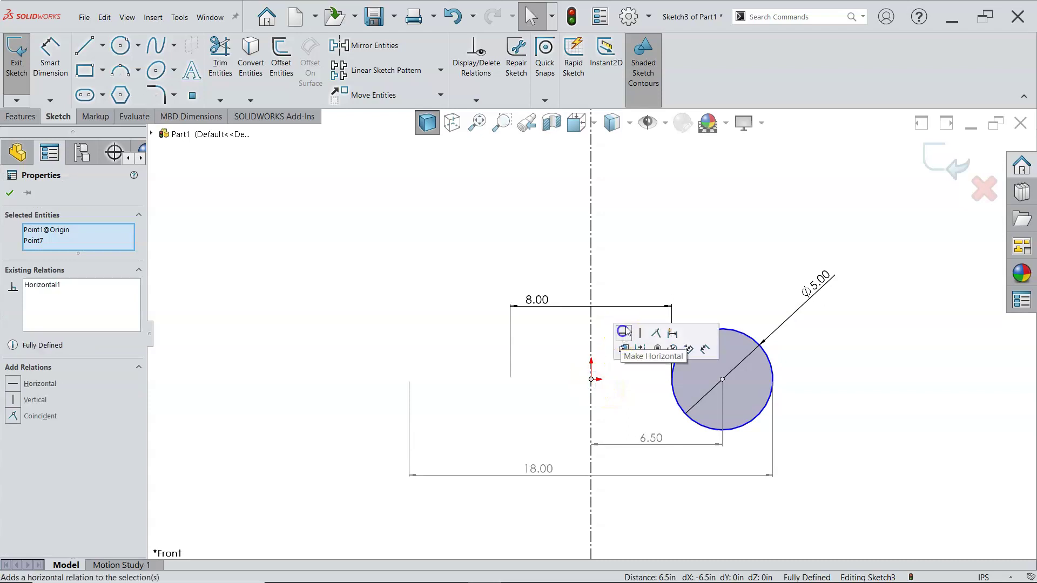
{"action": "left_click", "coordinate": [752, 224]}
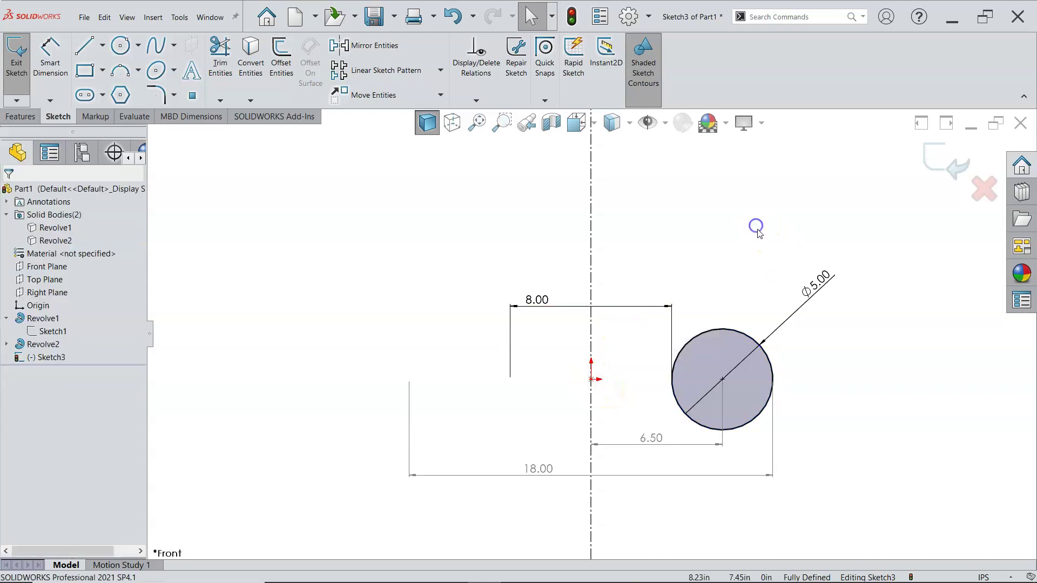
Revolve Sketch3 360° about the centreline to create the Revolve3 torus
{"action": "left_click", "coordinate": [16, 117]}
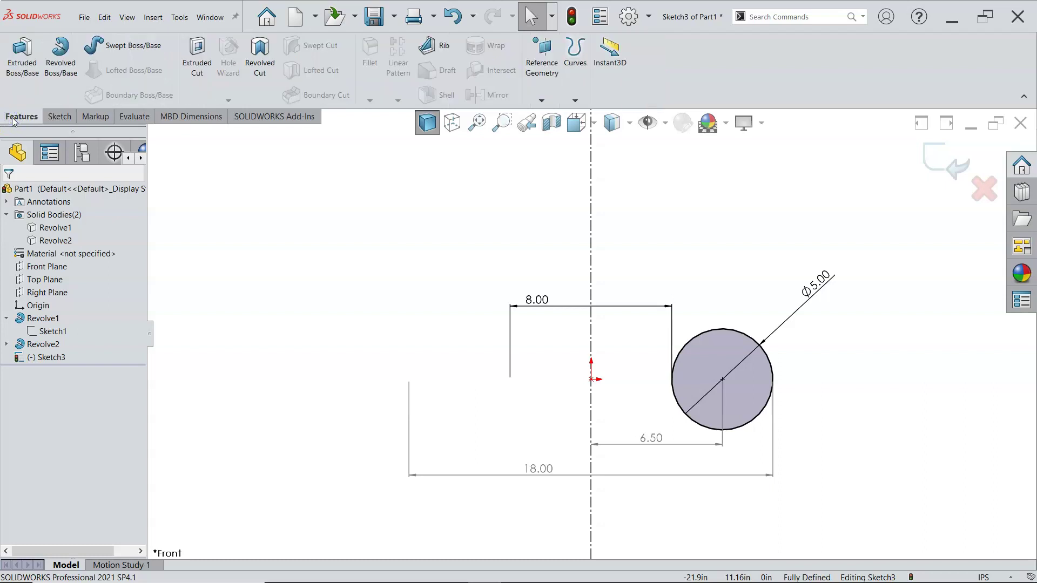
{"action": "left_click", "coordinate": [64, 67]}
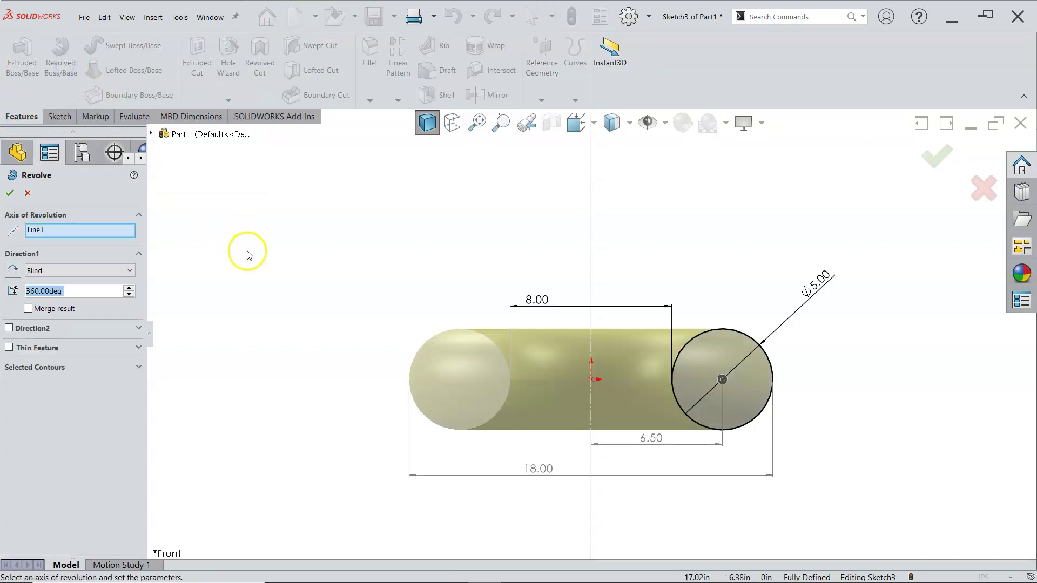
{"action": "left_click", "coordinate": [11, 193]}
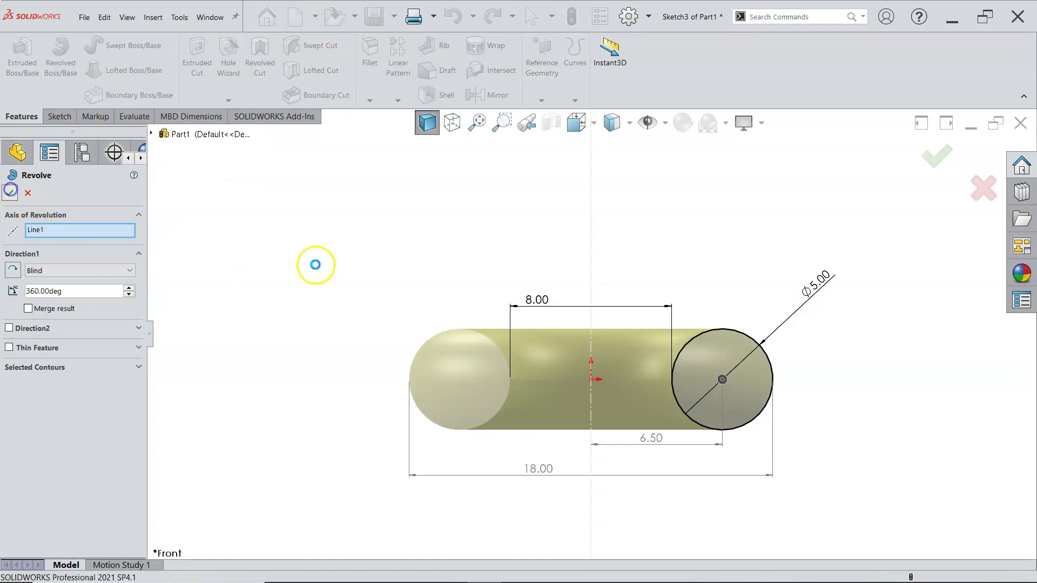
{"action": "middle_click_drag", "start_coordinate": [377, 259], "coordinate": [359, 347]}
{"action": "left_click", "coordinate": [351, 296]}
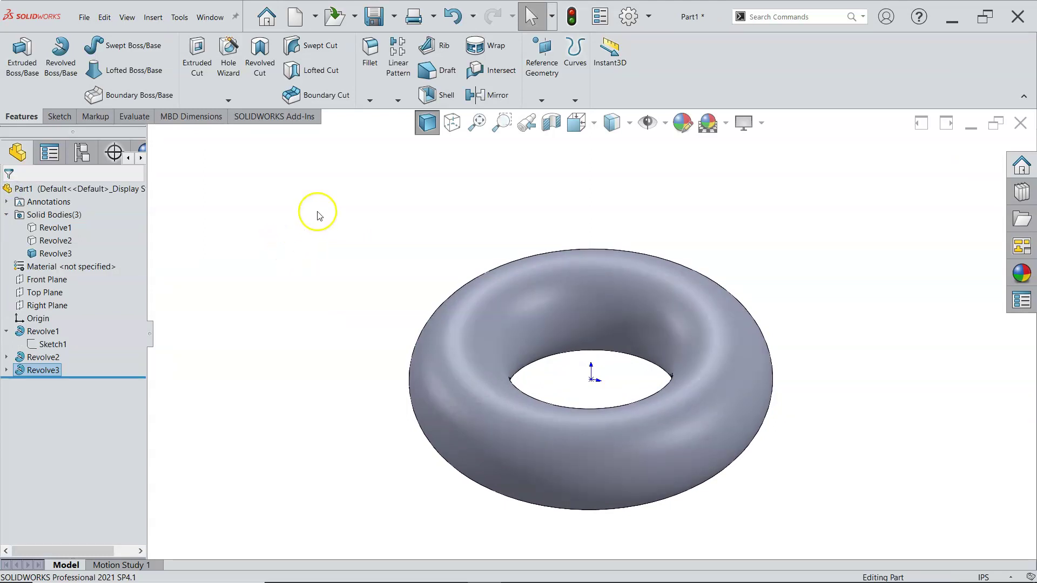
Save the part as 'Sphere Torus' in the Assignment1 folder
{"action": "left_click", "coordinate": [374, 16]}
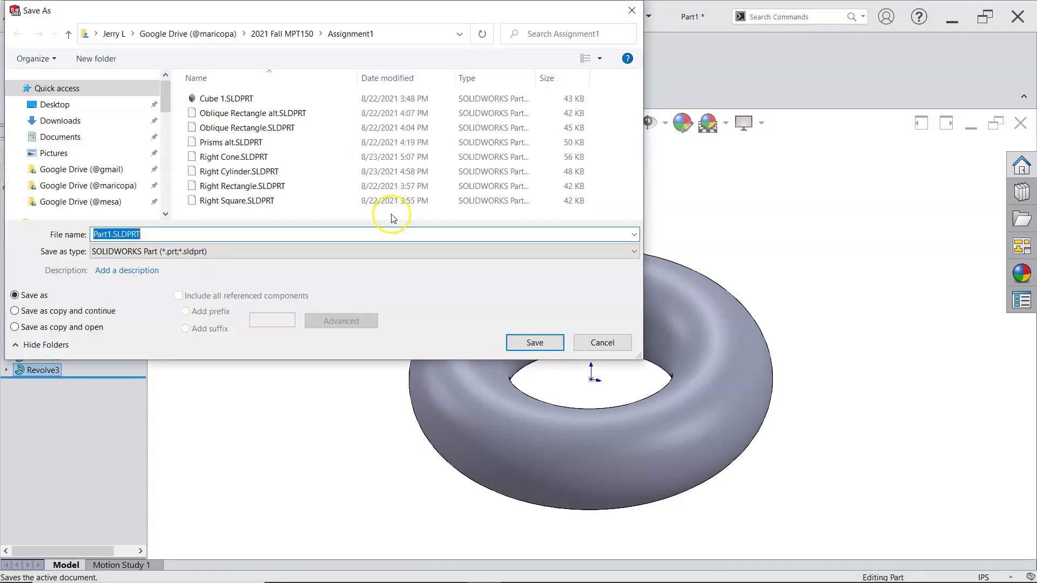
{"action": "left_click", "coordinate": [244, 238]}
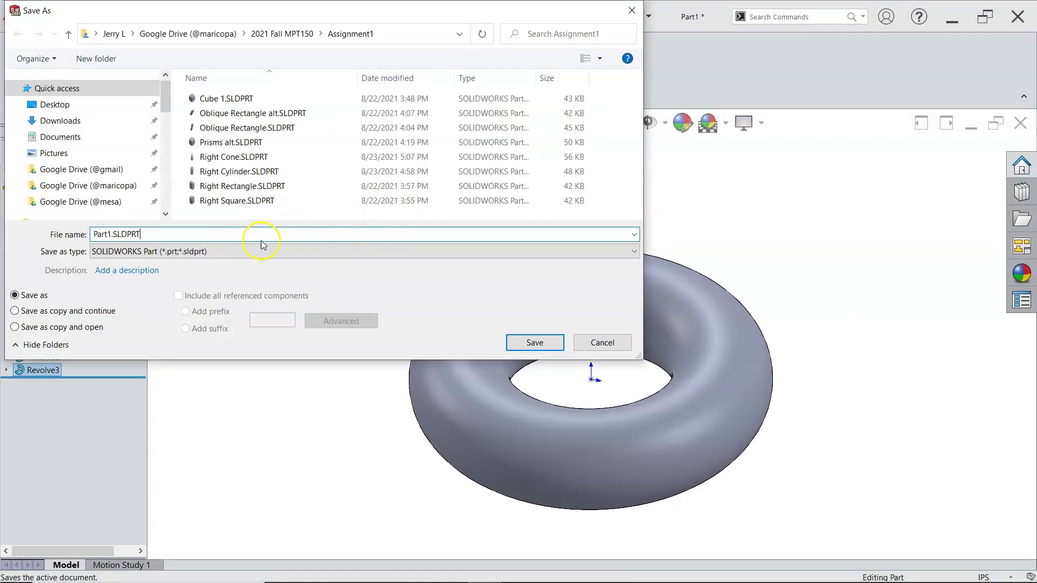
{"action": "left_click_drag", "start_coordinate": [146, 235], "coordinate": [70, 225]}
{"action": "type", "text": "Sphere Torus"}
{"action": "left_click", "coordinate": [520, 342]}
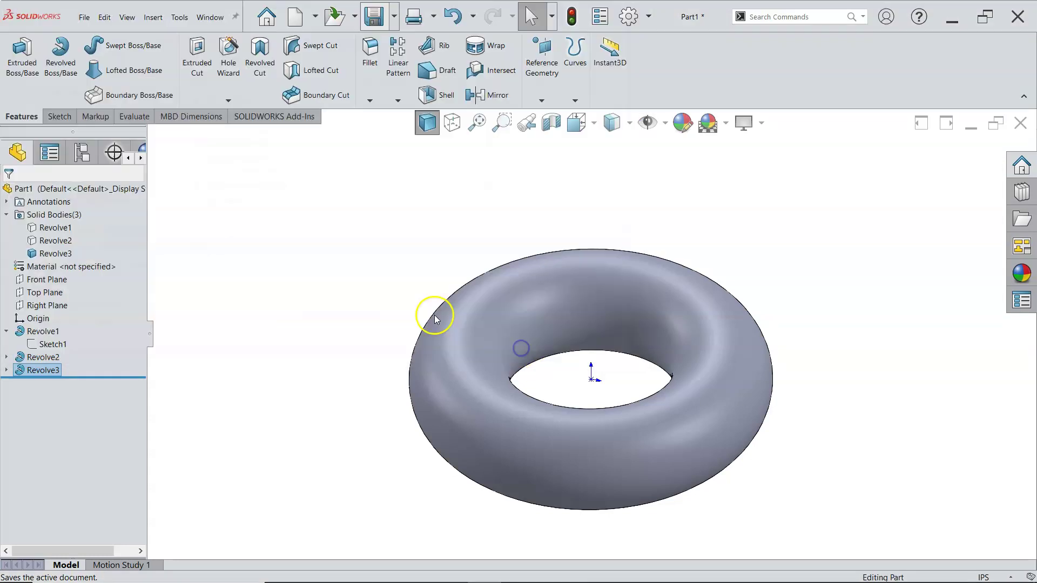
{"action": "left_click", "coordinate": [56, 228]}
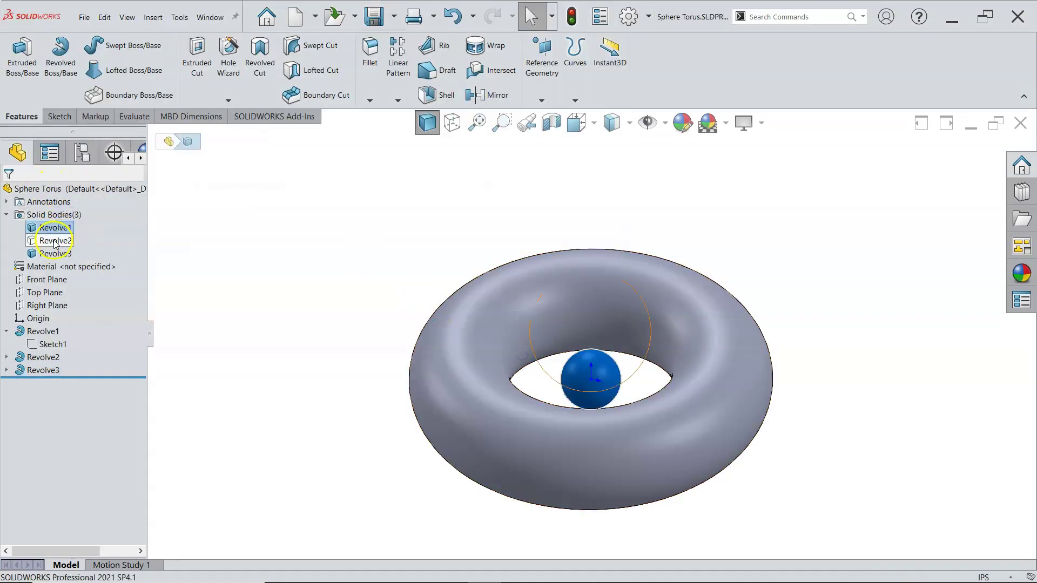
{"action": "left_click", "coordinate": [55, 241]}
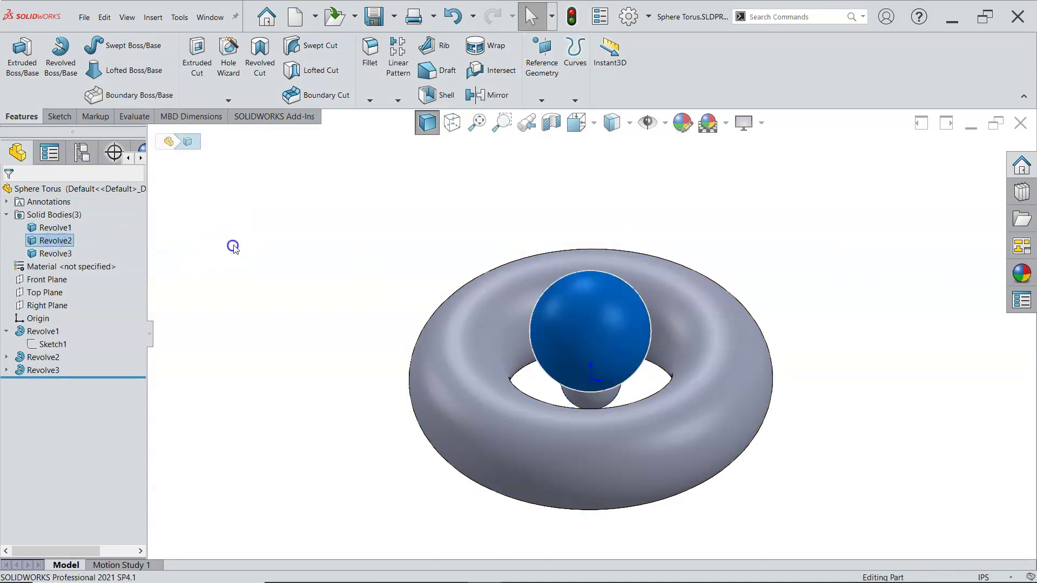
{"action": "middle_click_drag", "start_coordinate": [233, 247], "coordinate": [465, 225]}
{"action": "middle_click_drag", "start_coordinate": [186, 258], "coordinate": [329, 286]}
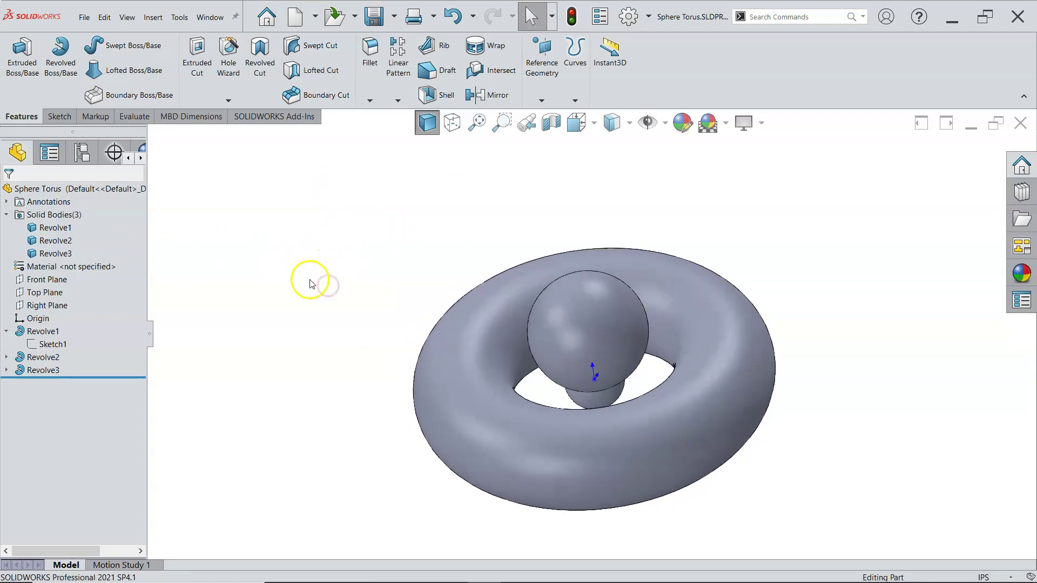
{"action": "left_click", "coordinate": [7, 331]}
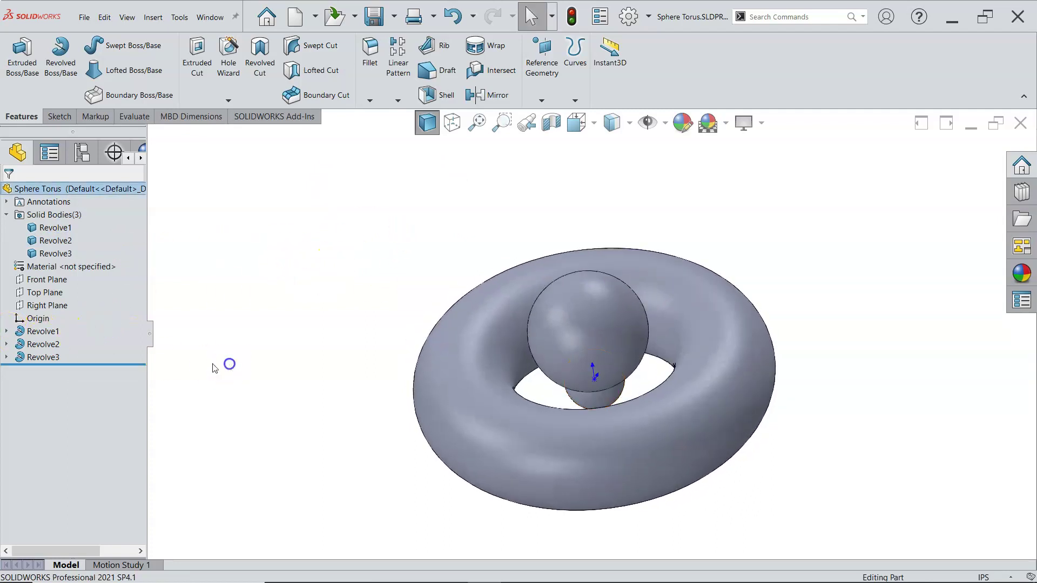
Edit Revolve2 to turn on Merge result, then switch to the Front view
{"action": "right_click", "coordinate": [44, 344]}
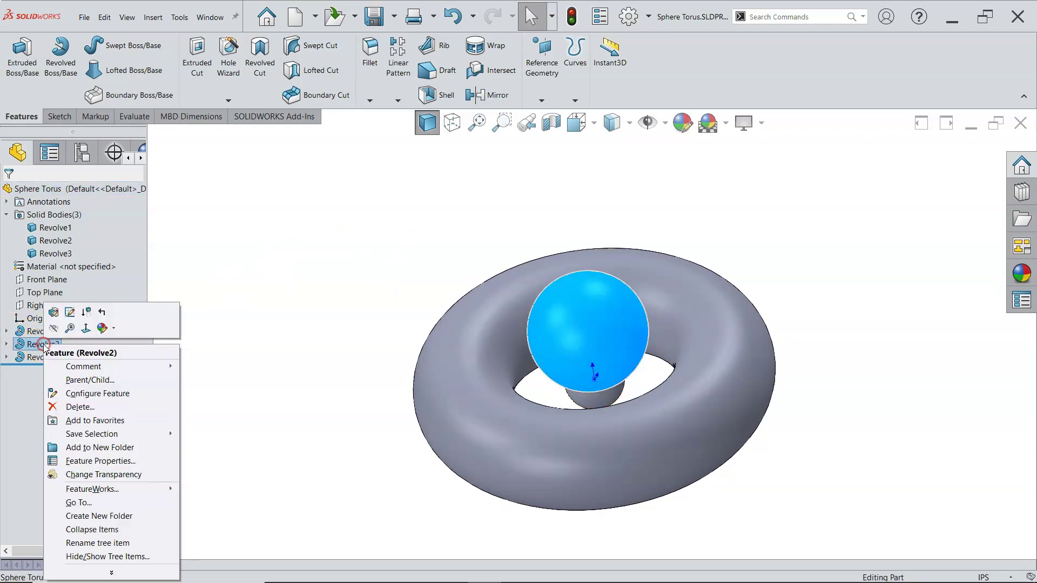
{"action": "left_click", "coordinate": [53, 313]}
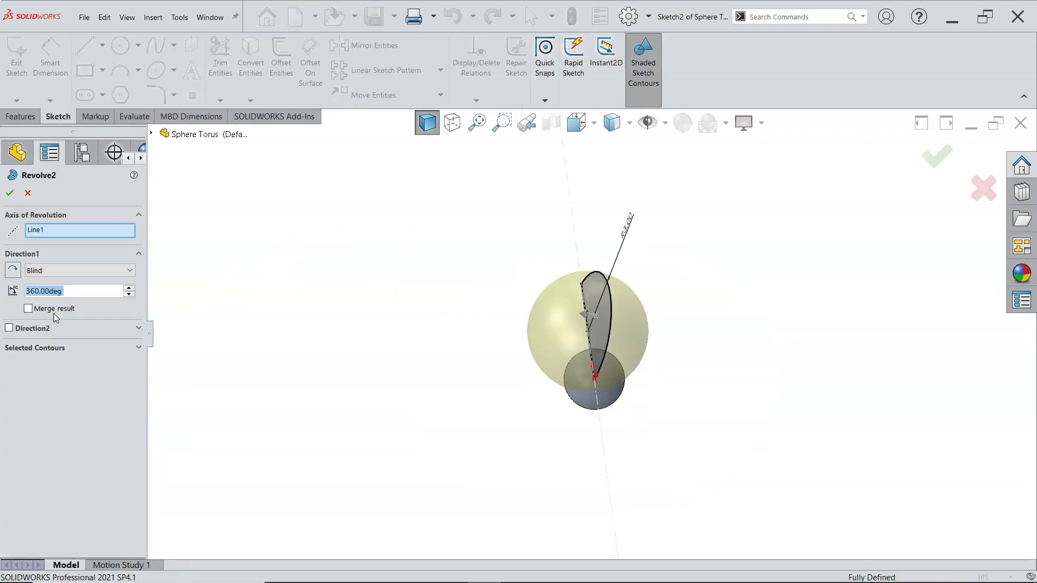
{"action": "left_click", "coordinate": [27, 309]}
{"action": "left_click", "coordinate": [28, 309]}
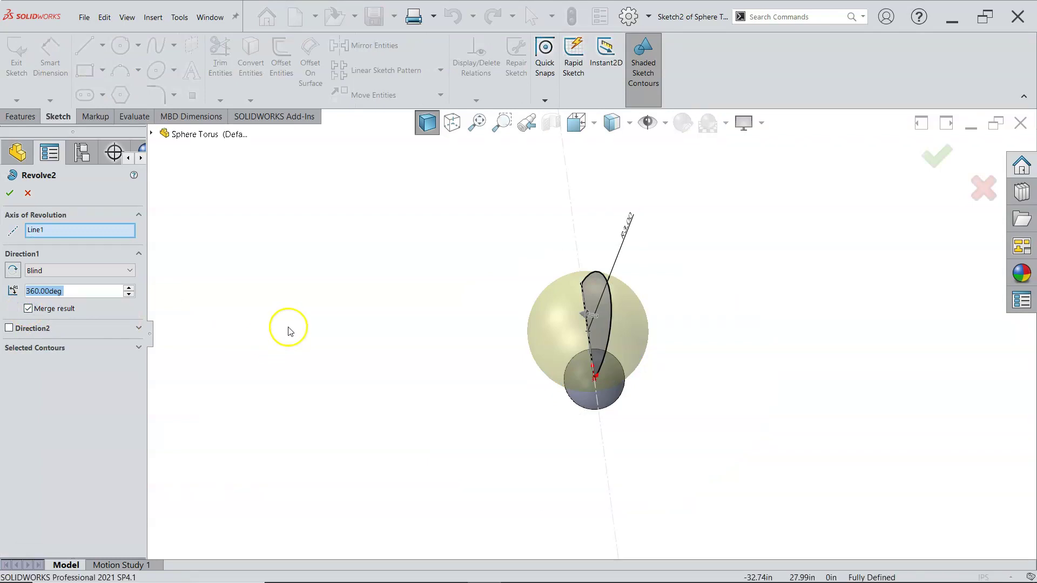
{"action": "left_click", "coordinate": [10, 193]}
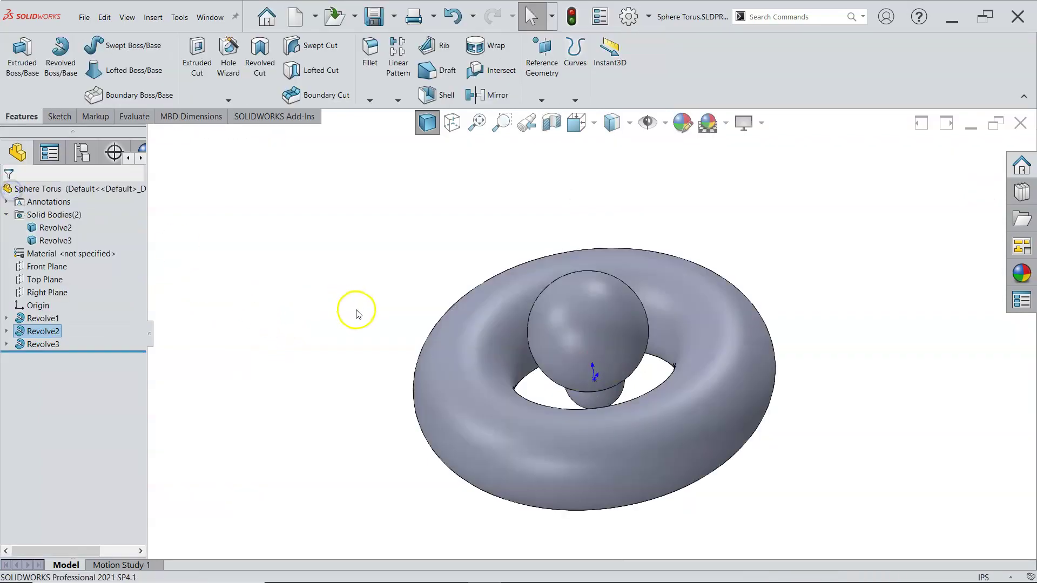
{"action": "key", "text": "ctrl+1"}
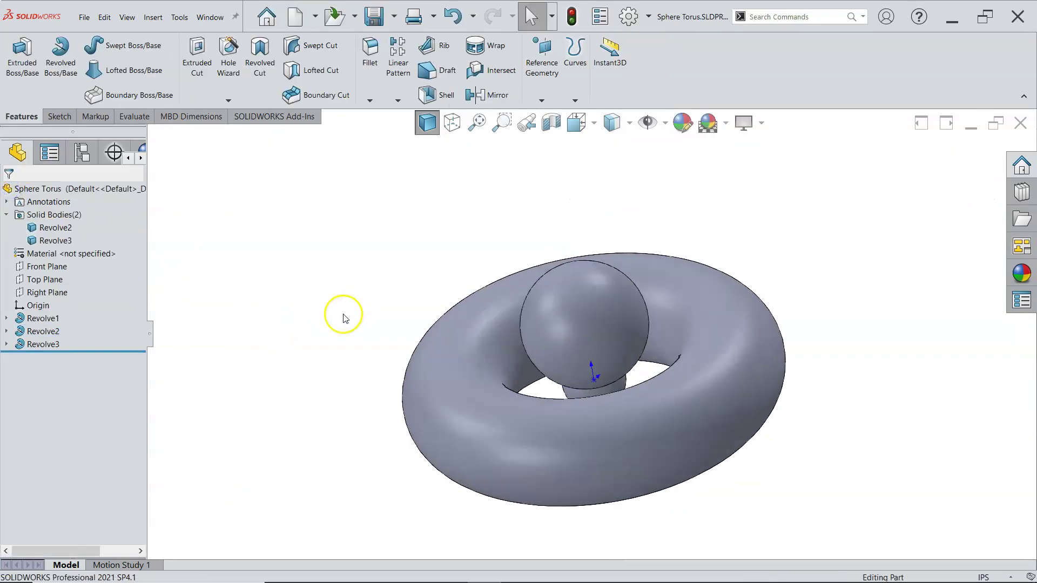
Select the torus and merged sphere bodies in the feature tree, then clear the selection
{"action": "right_click", "coordinate": [56, 240]}
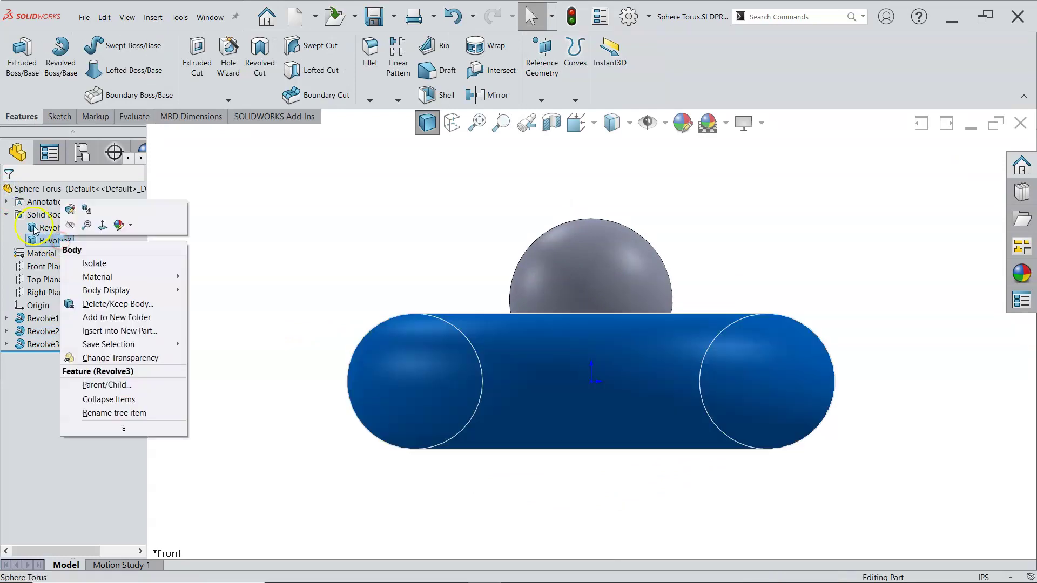
{"action": "left_click", "coordinate": [255, 242]}
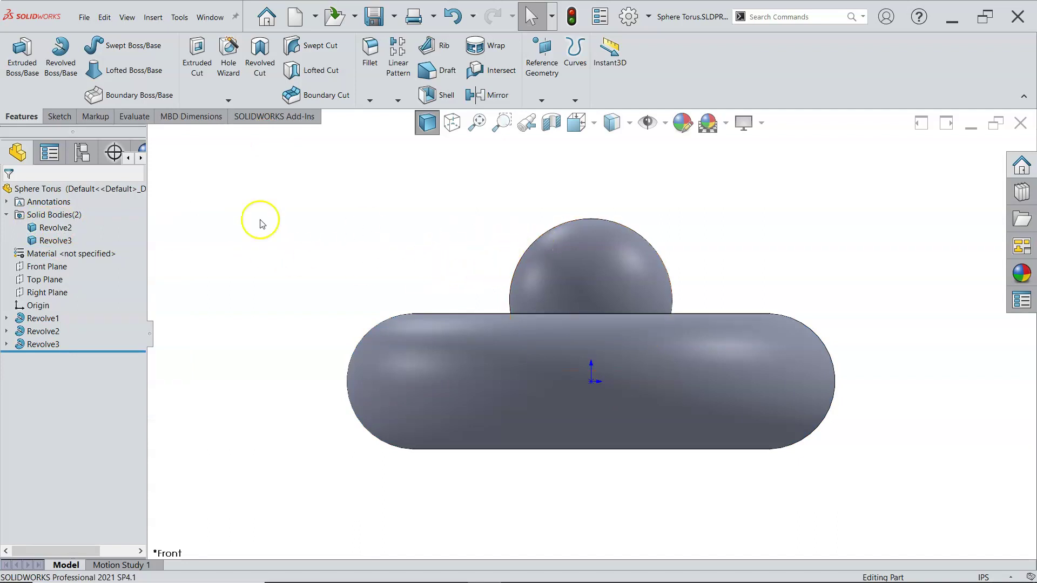
{"action": "left_click", "coordinate": [65, 243]}
{"action": "left_click", "coordinate": [57, 346]}
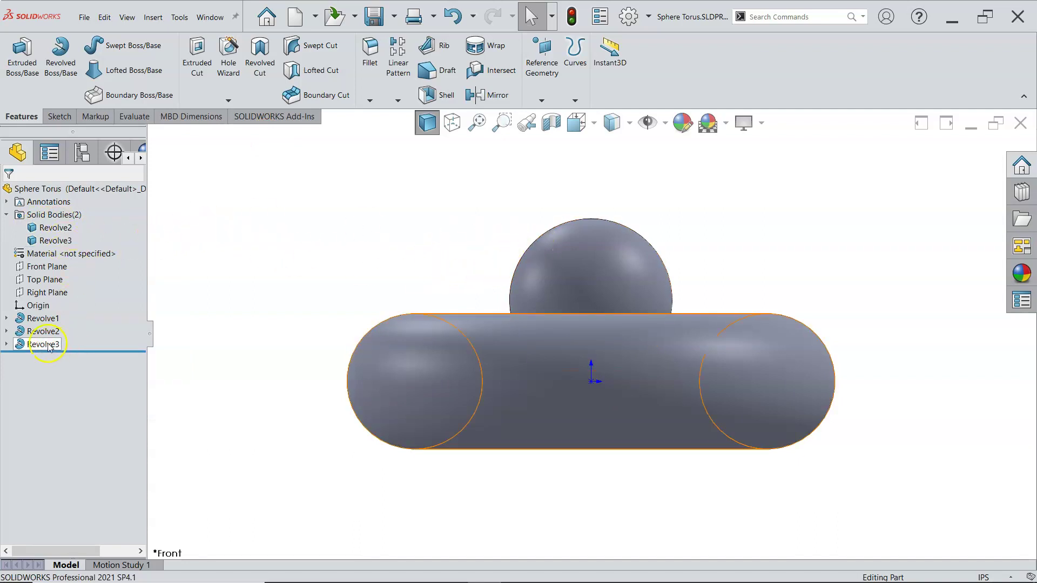
{"action": "left_click", "coordinate": [56, 232]}
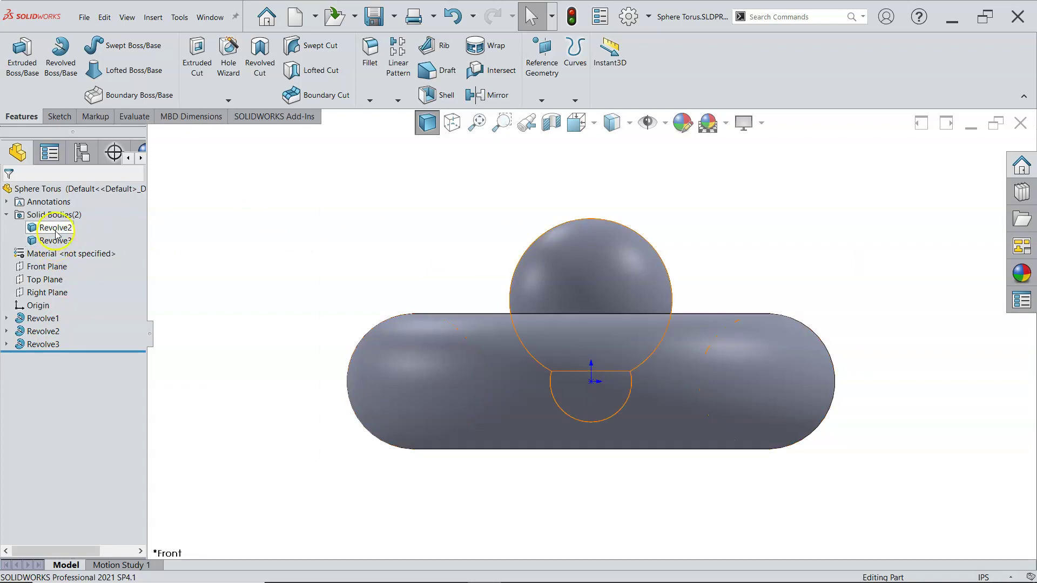
{"action": "left_click", "coordinate": [56, 231]}
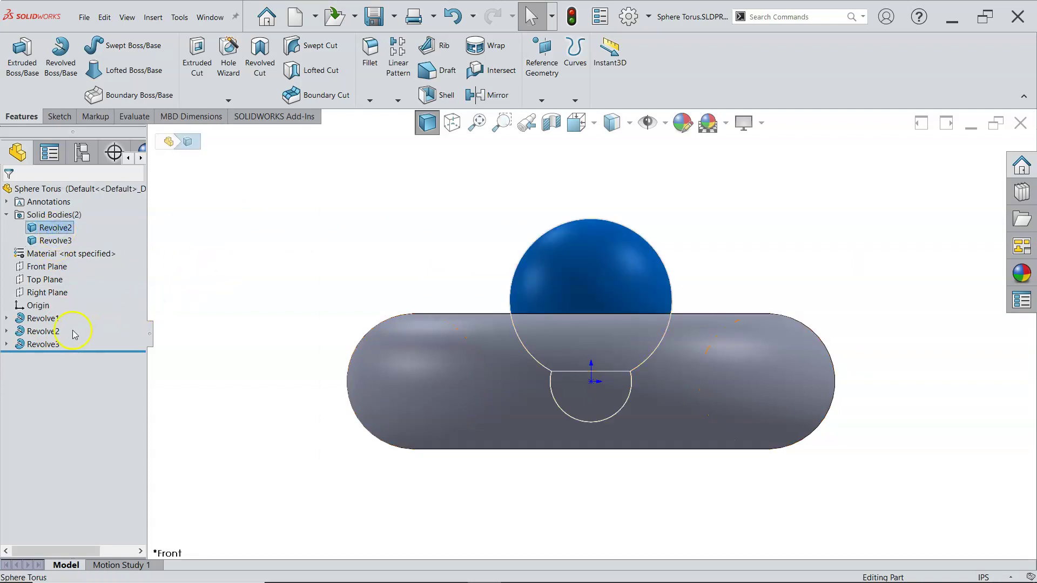
{"action": "left_click", "coordinate": [270, 280]}
Hide the torus body and display the model with hidden lines, zoomed in
{"action": "left_click", "coordinate": [51, 241]}
{"action": "right_click", "coordinate": [51, 241]}
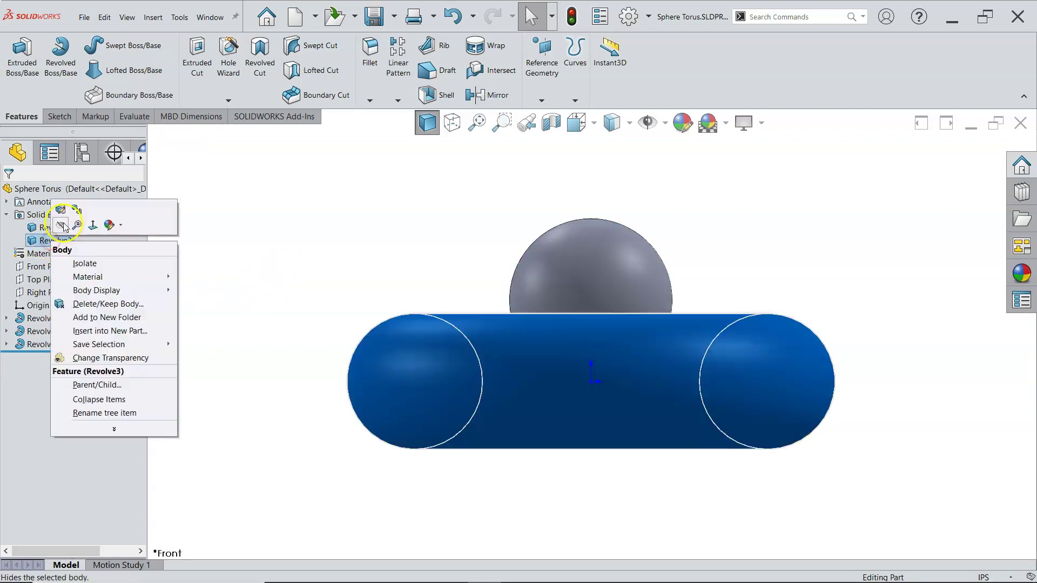
{"action": "left_click", "coordinate": [60, 216]}
{"action": "left_click", "coordinate": [452, 125]}
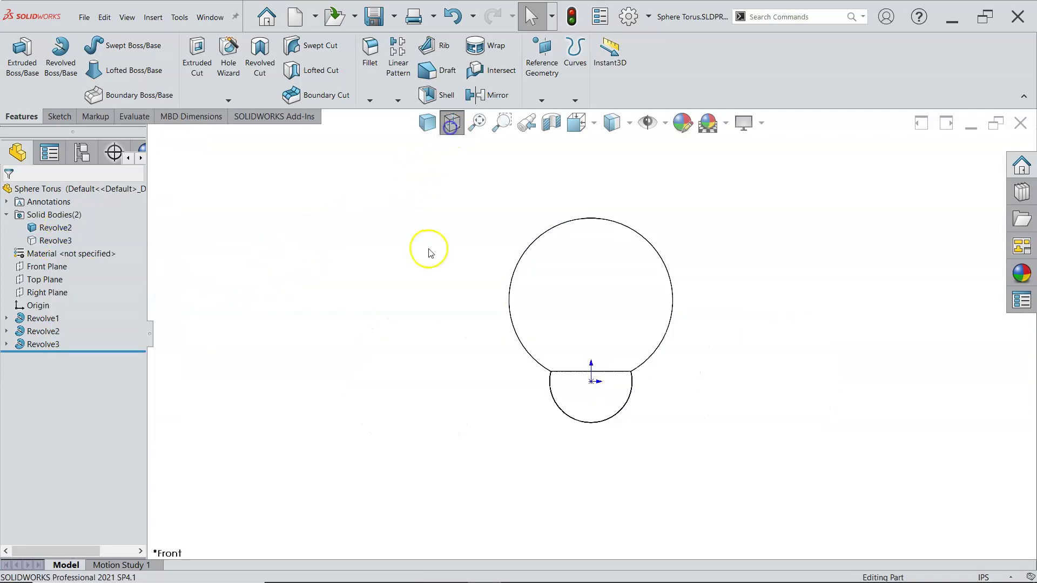
{"action": "scroll", "coordinate": [654, 350], "scroll_direction": "down", "scroll_amount": 3}
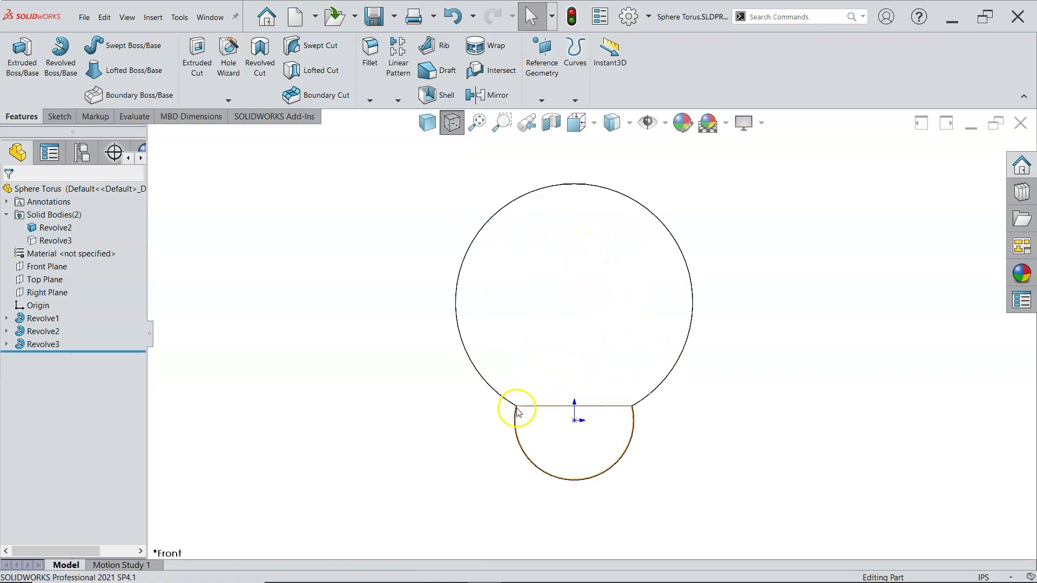
{"action": "left_click", "coordinate": [311, 292]}
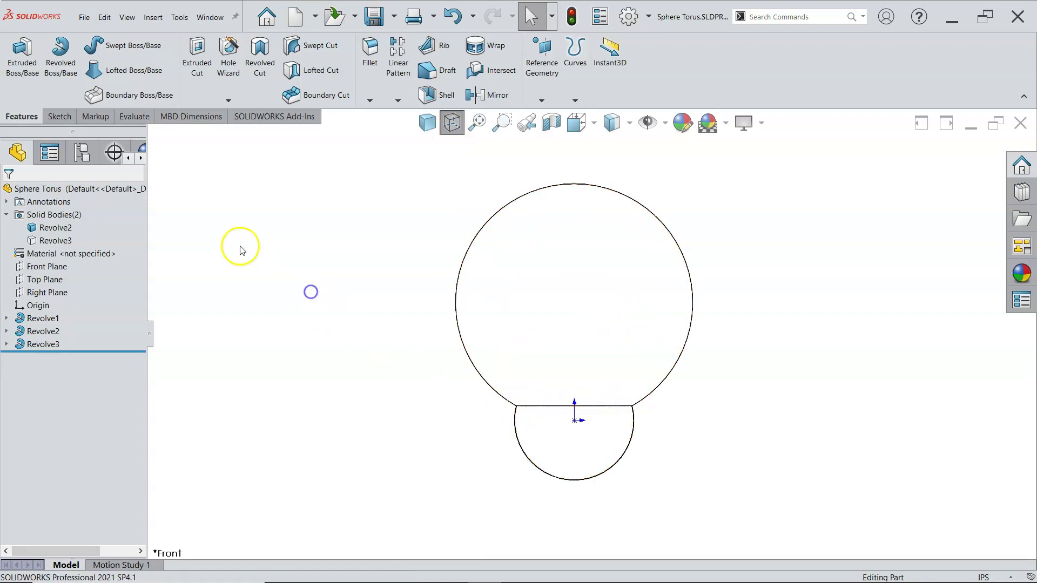
Edit Revolve2 to clear Merge result and confirm the feature
{"action": "right_click", "coordinate": [43, 331]}
{"action": "left_click", "coordinate": [60, 297]}
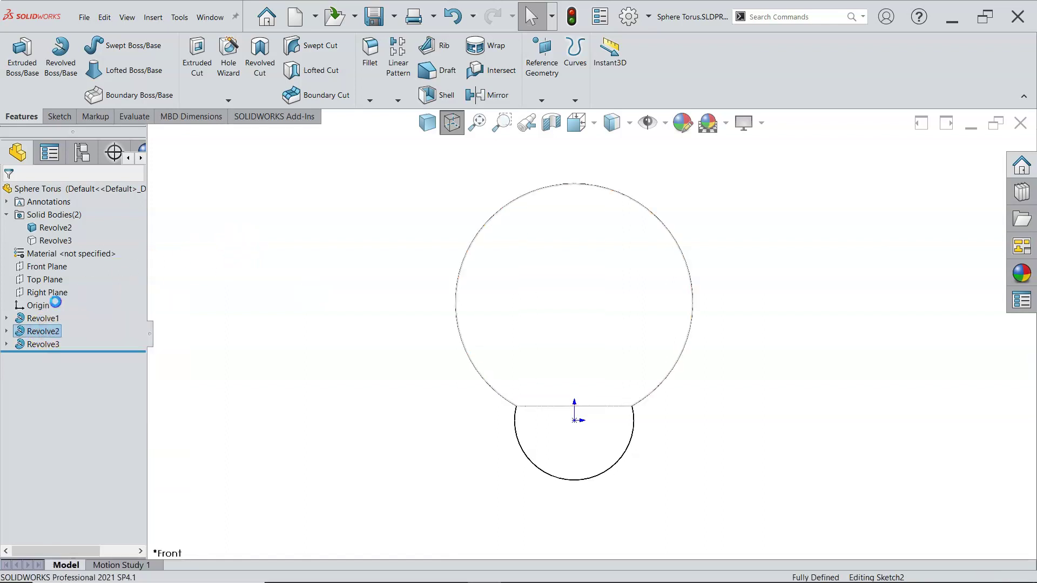
{"action": "left_click", "coordinate": [28, 308]}
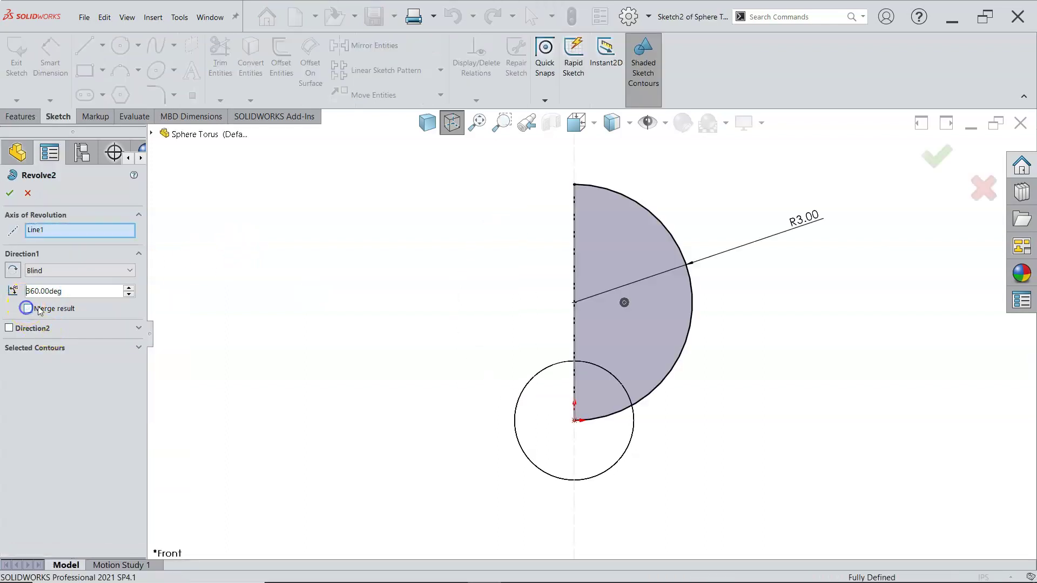
{"action": "left_click", "coordinate": [10, 194]}
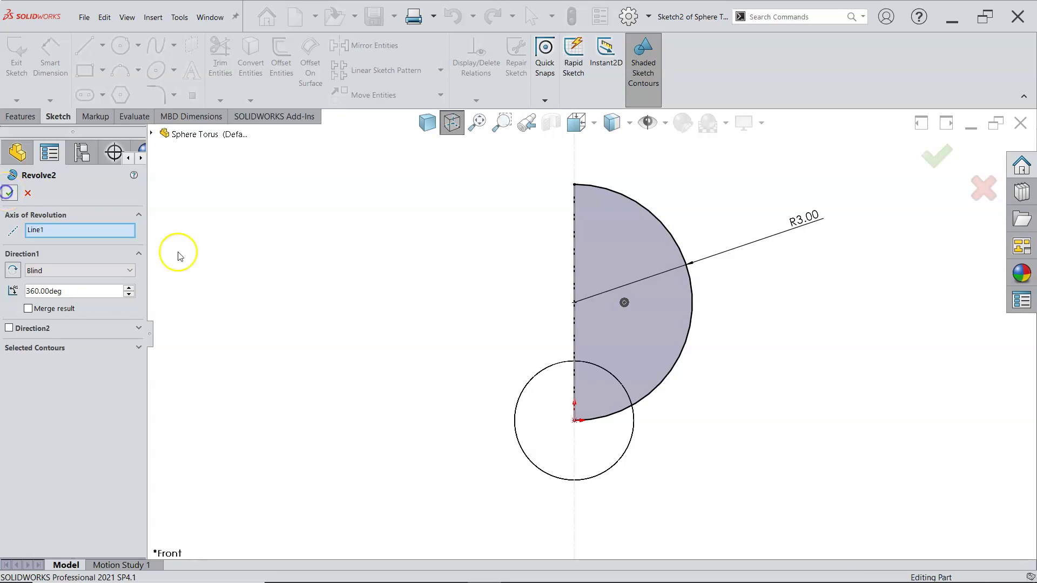
{"action": "middle_click_drag", "start_coordinate": [411, 344], "coordinate": [513, 331]}
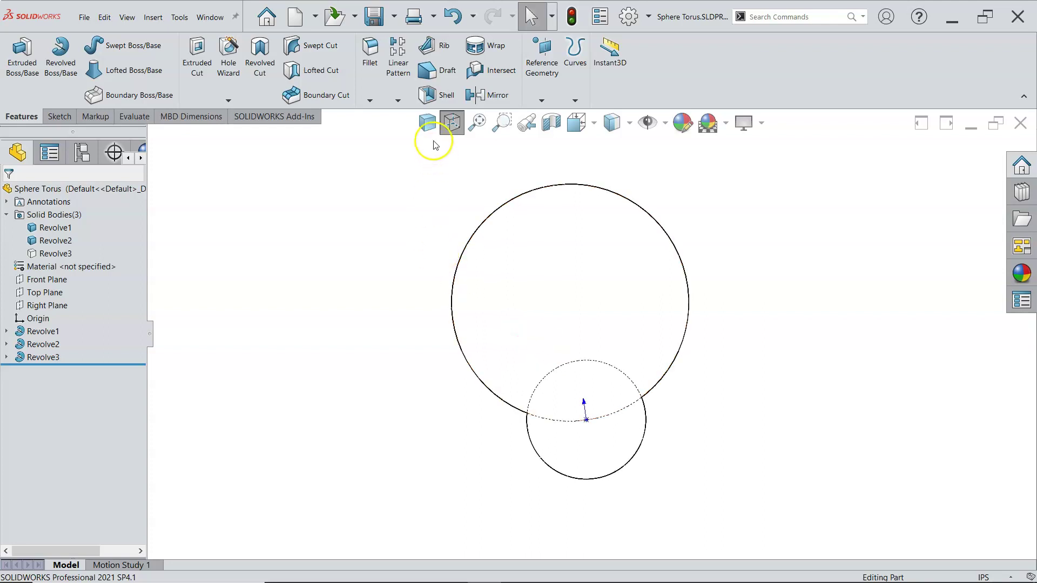
Switch to Shaded with Edges in Front view and widen the FeatureManager panel
{"action": "left_click", "coordinate": [427, 122]}
{"action": "key", "text": "ctrl+1"}
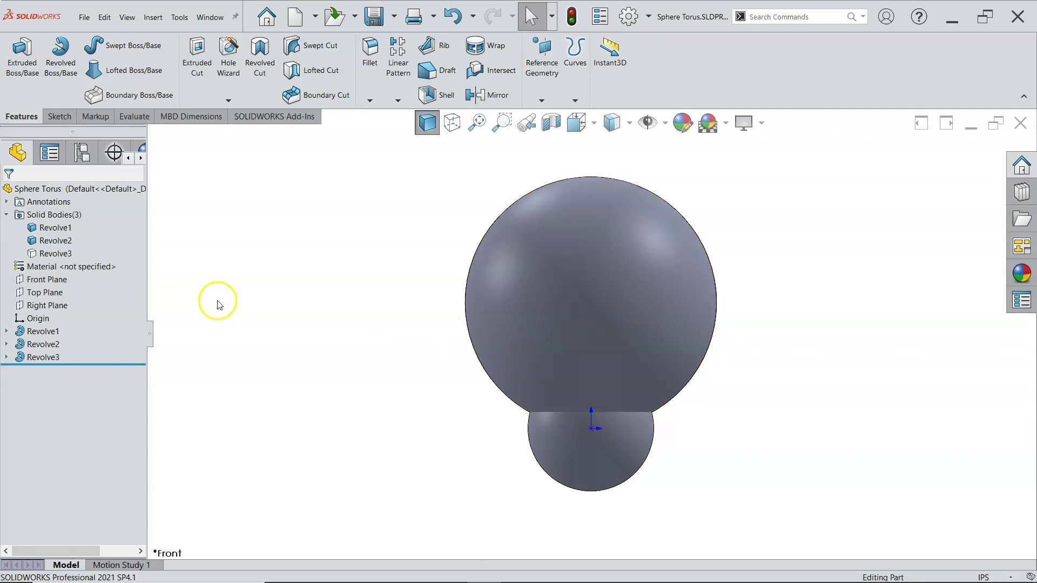
{"action": "left_click_drag", "start_coordinate": [147, 292], "coordinate": [196, 292]}
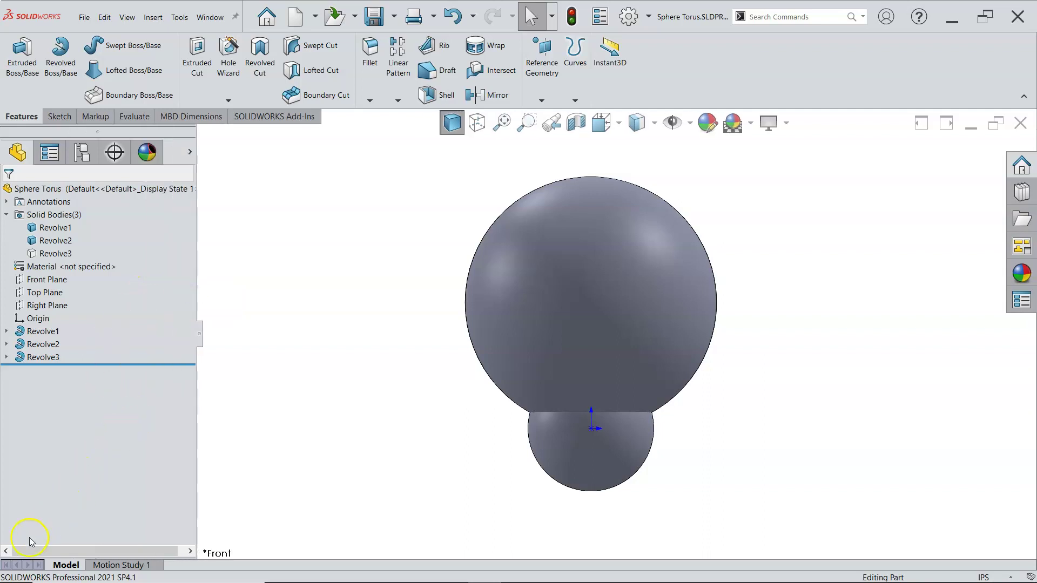